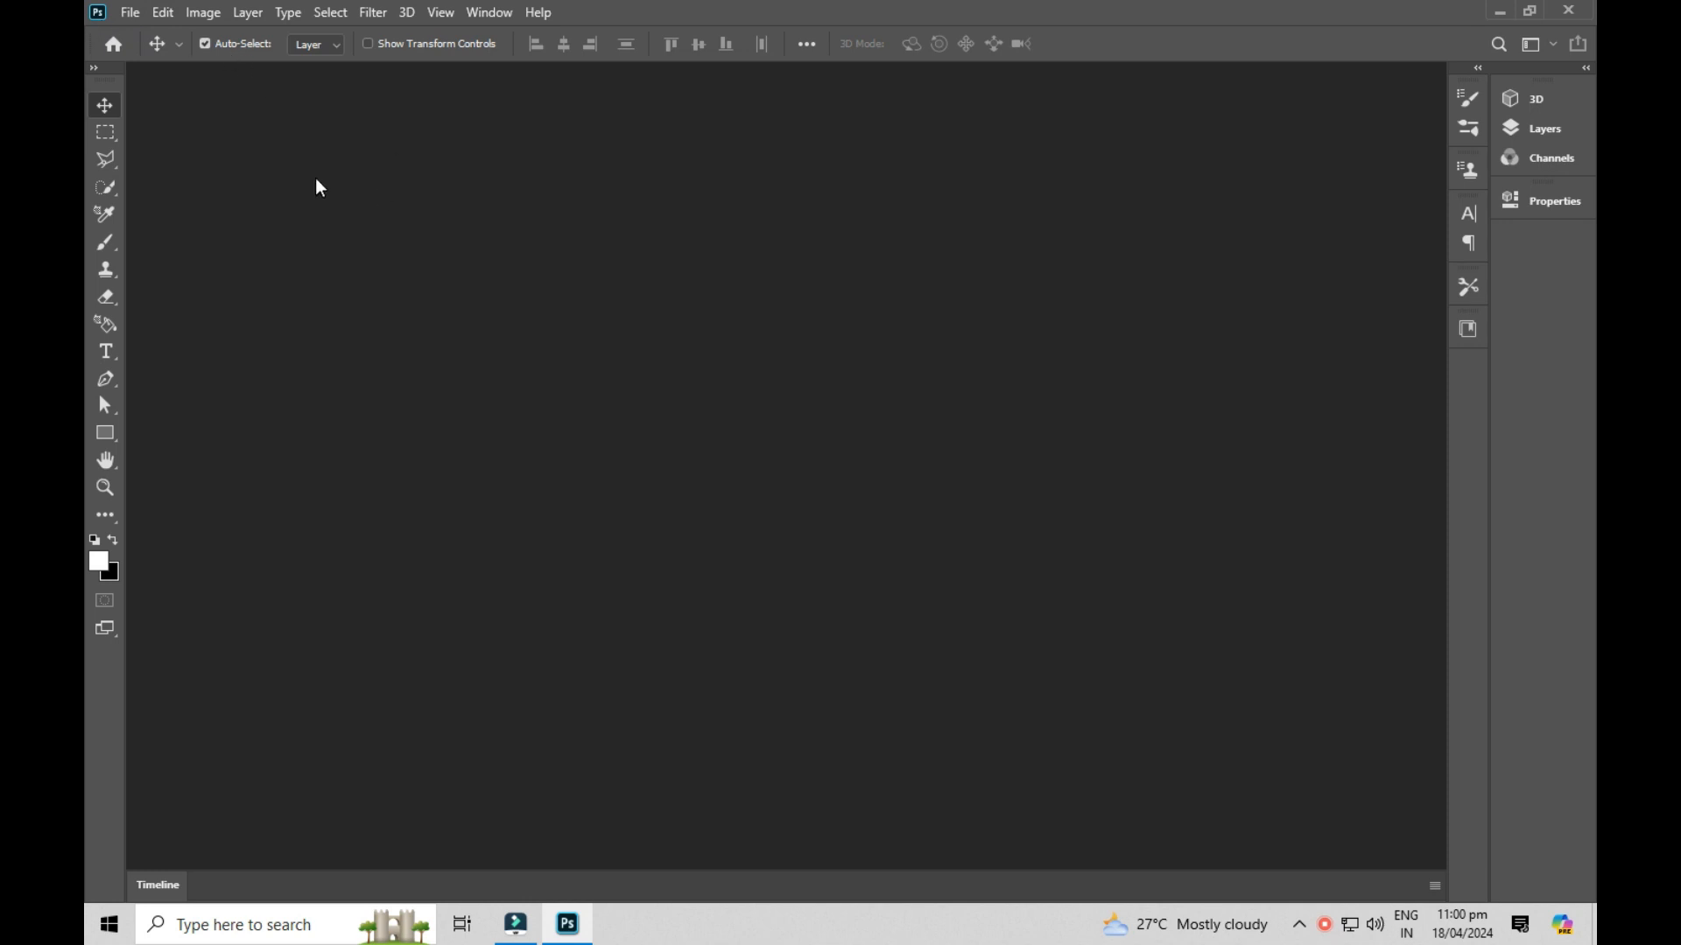
Start a new document and name it koko.
{"action": "left_click", "coordinate": [125, 14]}
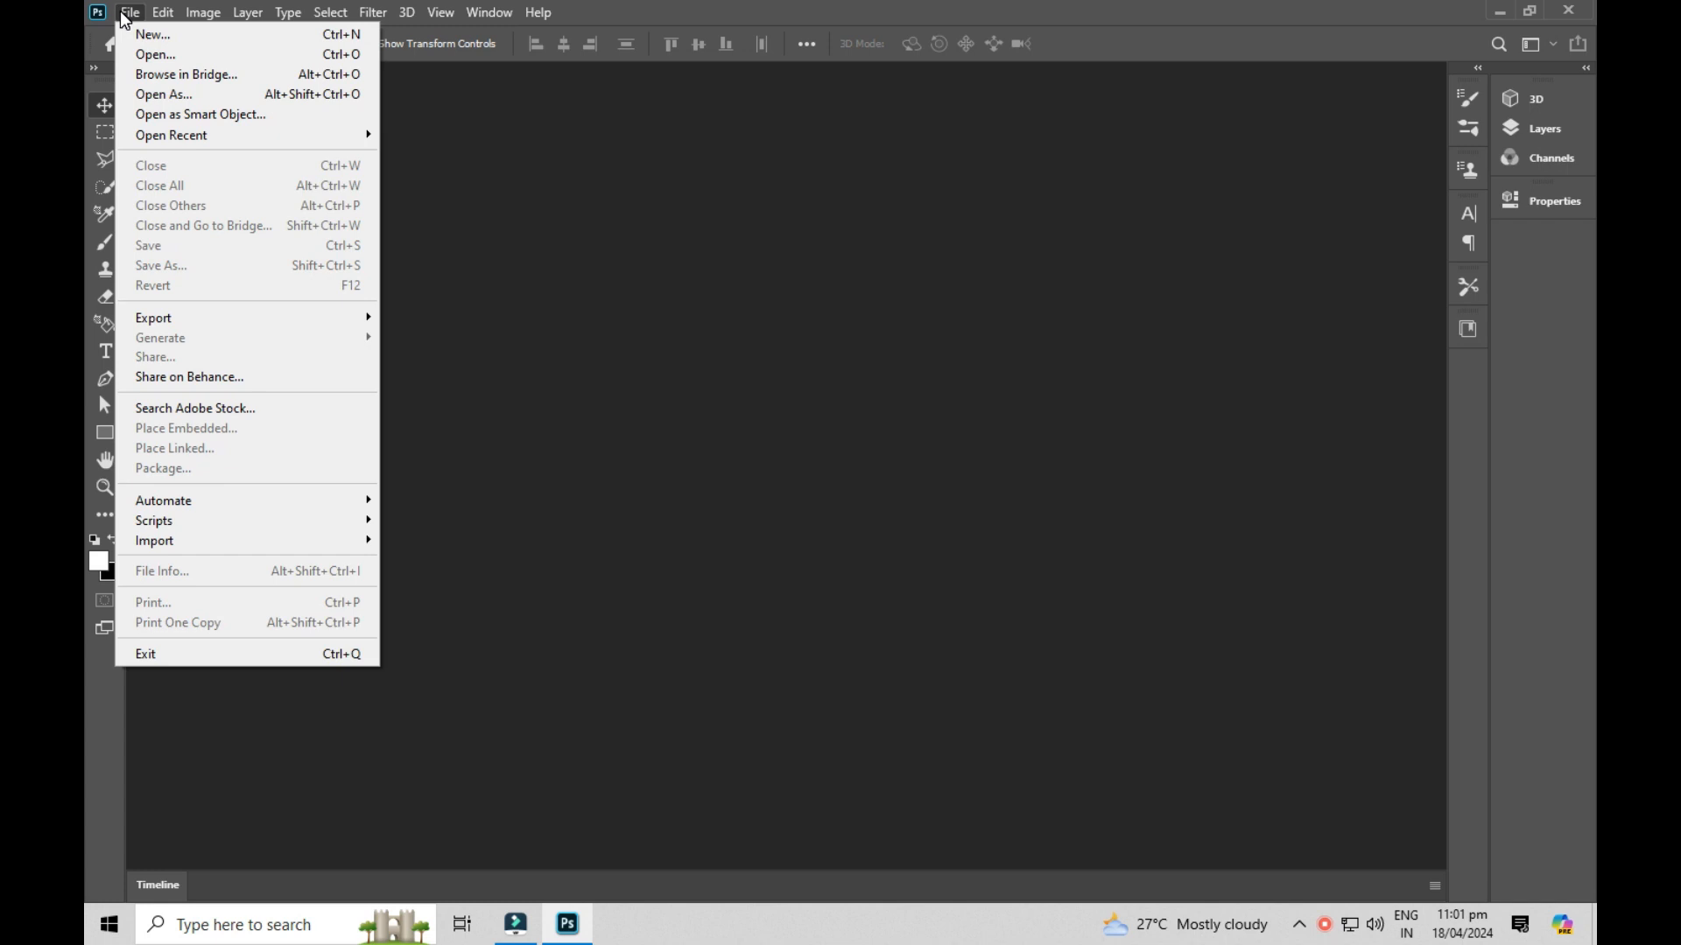
{"action": "left_click", "coordinate": [182, 35]}
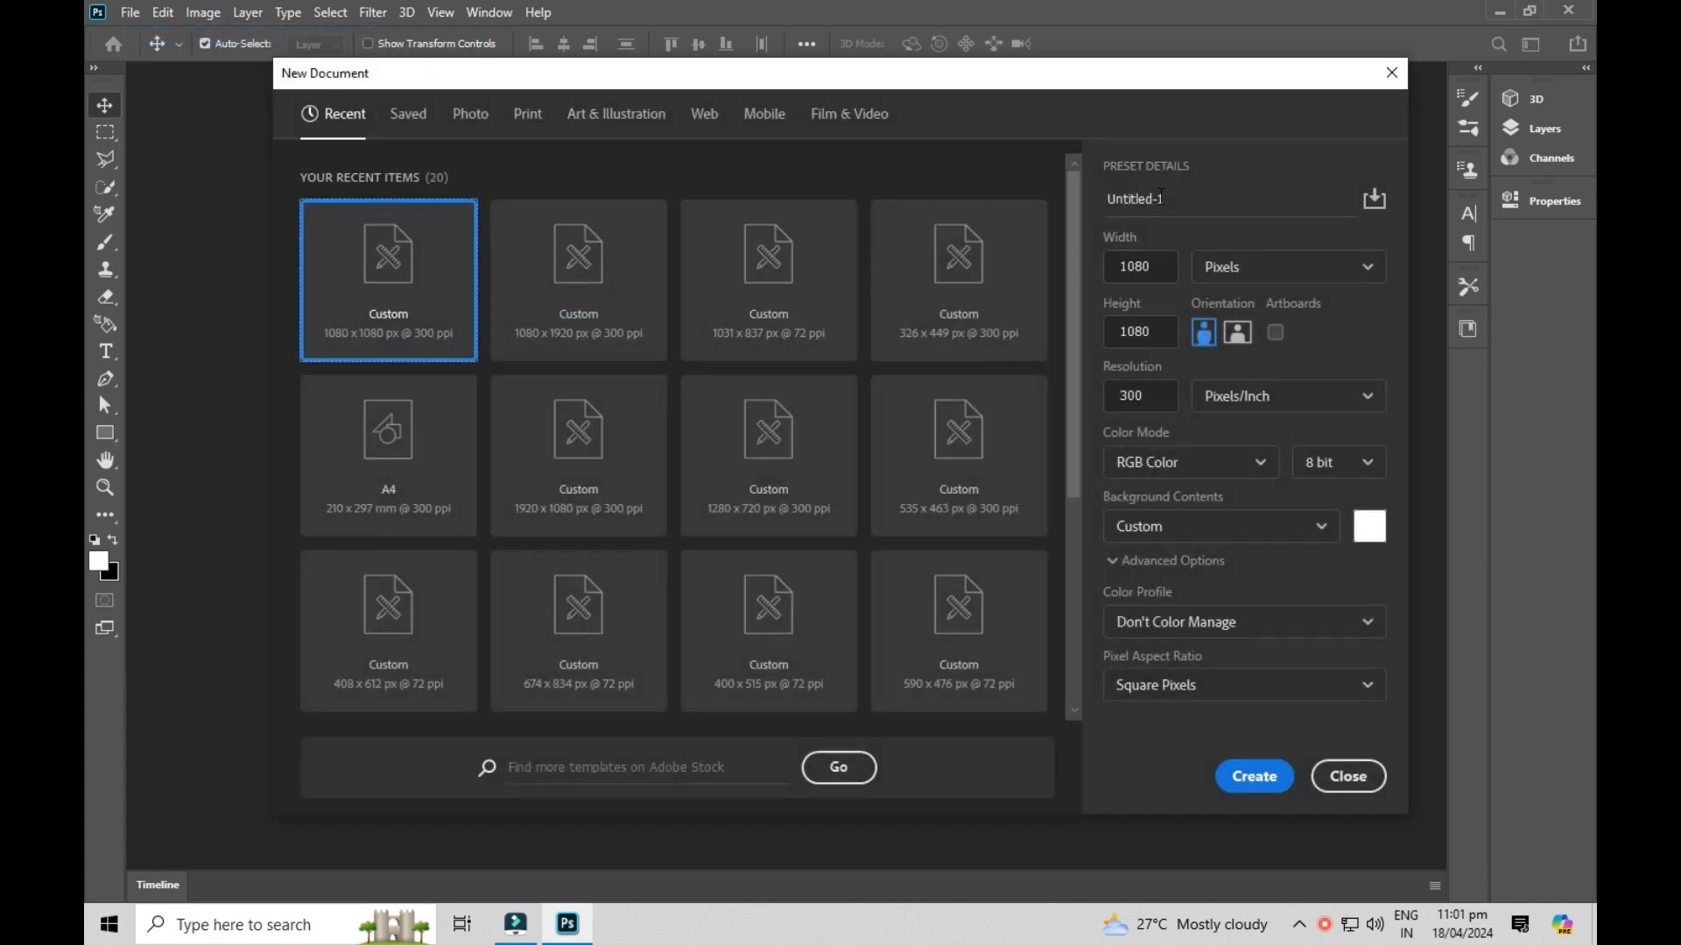
{"action": "left_click", "coordinate": [1169, 198]}
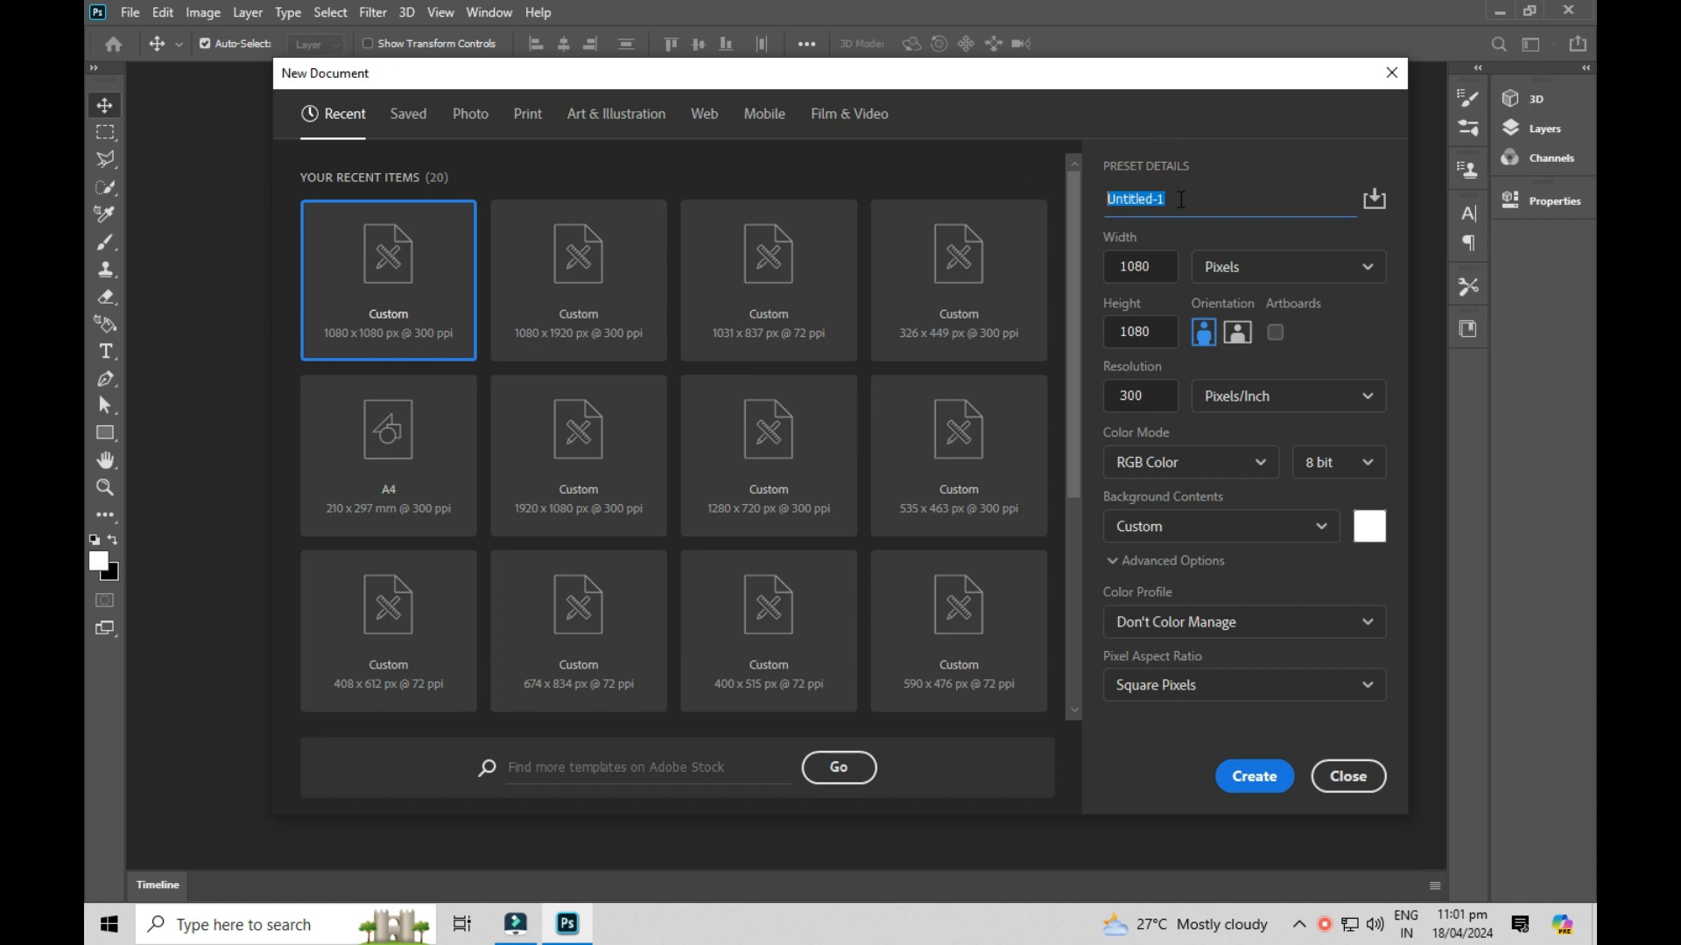
{"action": "type", "text": "koko"}
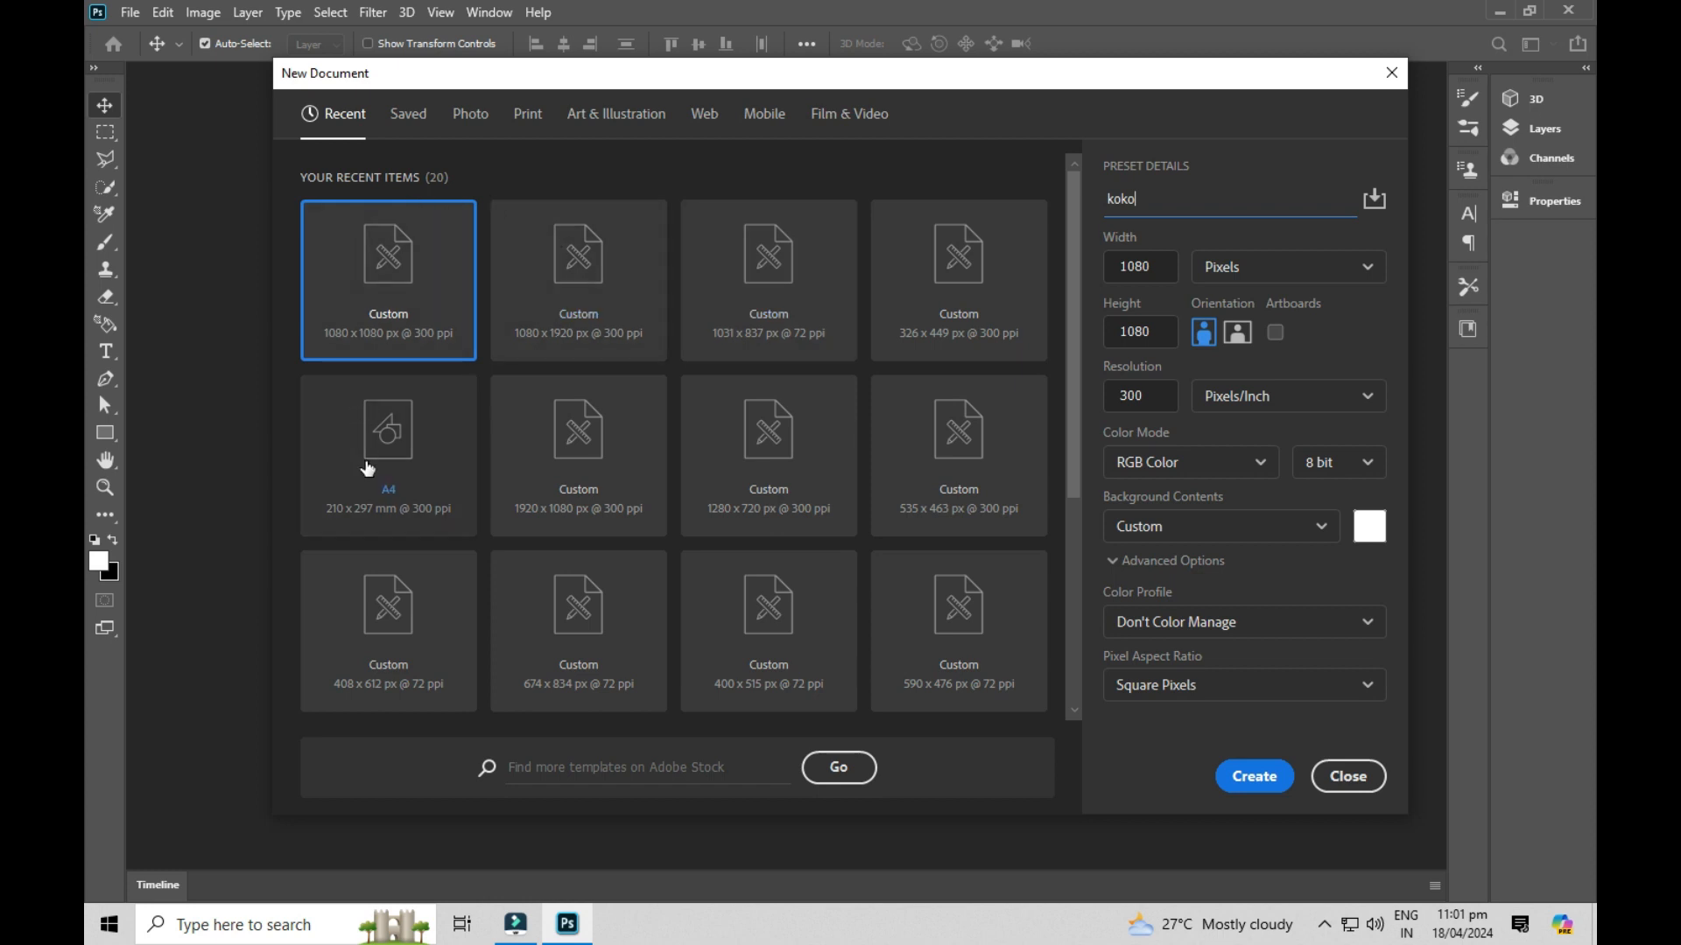
{"action": "left_click", "coordinate": [670, 116]}
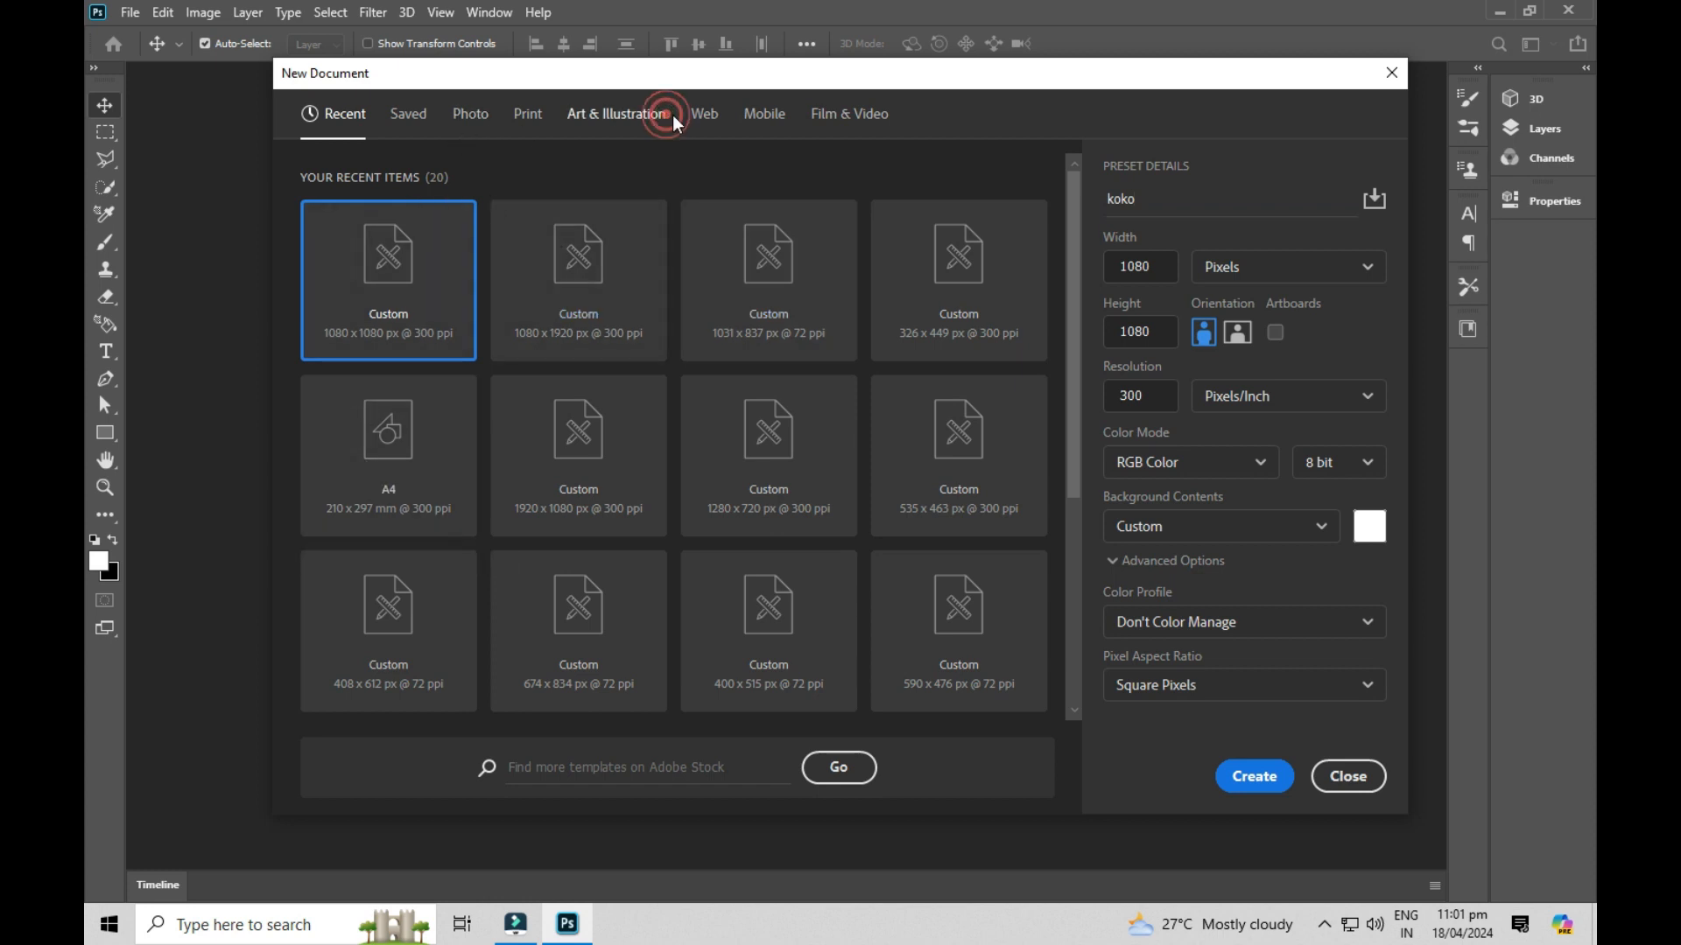
{"action": "left_click", "coordinate": [714, 114]}
{"action": "left_click", "coordinate": [762, 115]}
{"action": "left_click", "coordinate": [321, 119]}
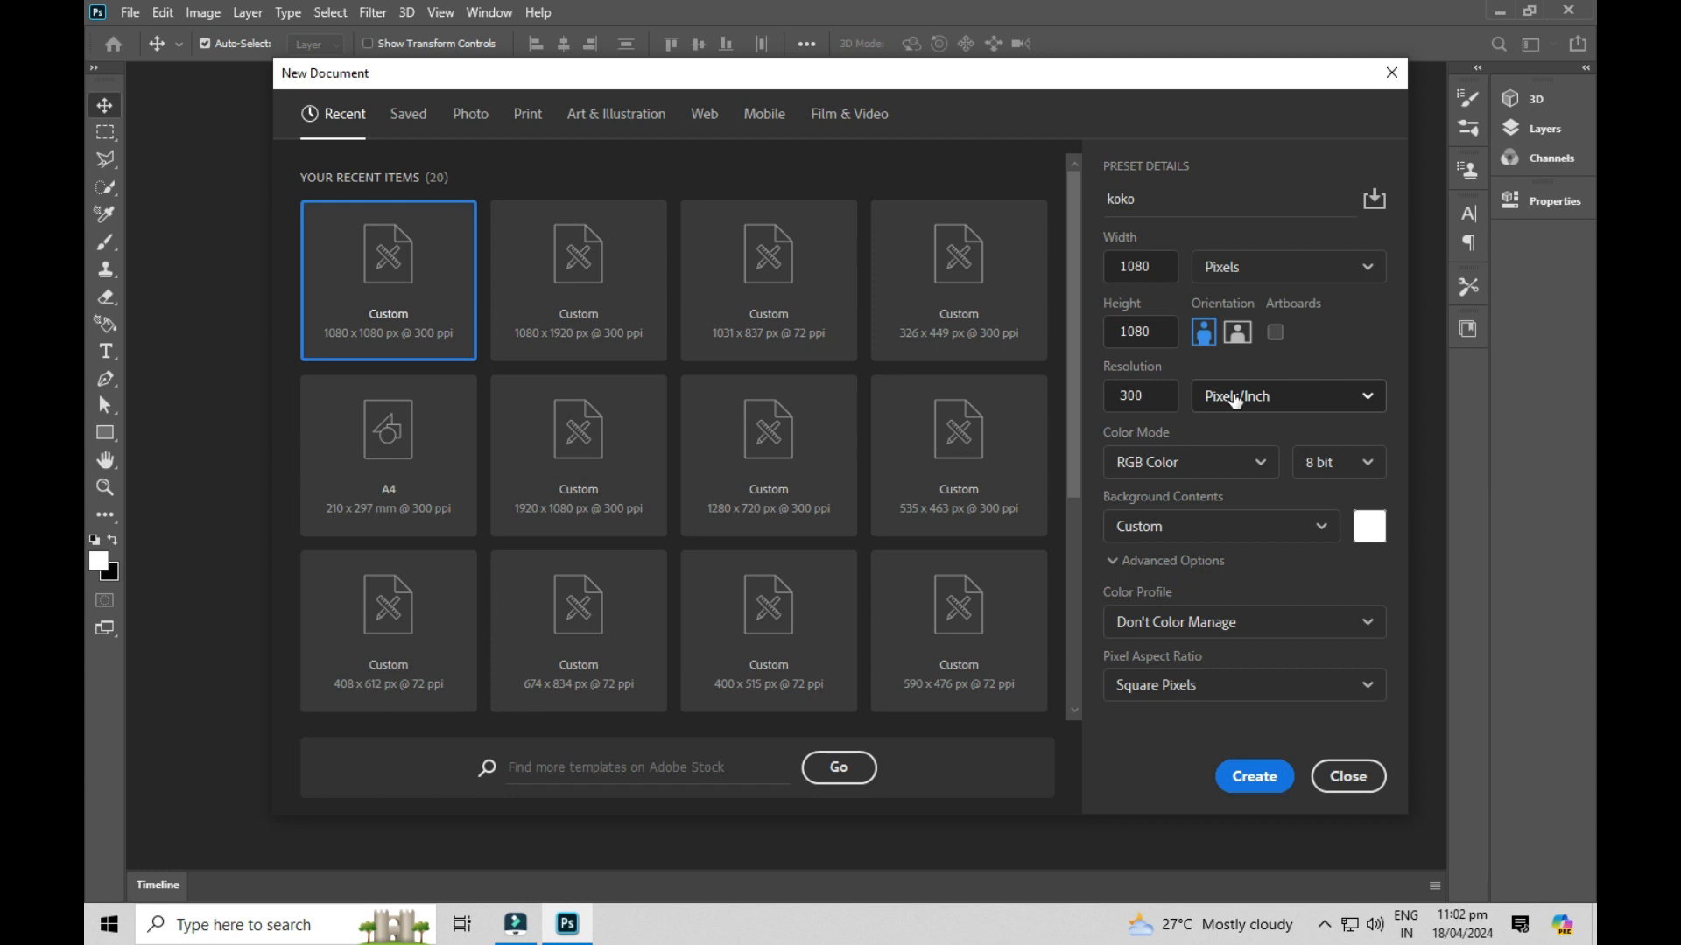
Choose Pixels/Inch as the resolution unit and RGB Color as the color mode for the new document.
{"action": "left_click", "coordinate": [1304, 396]}
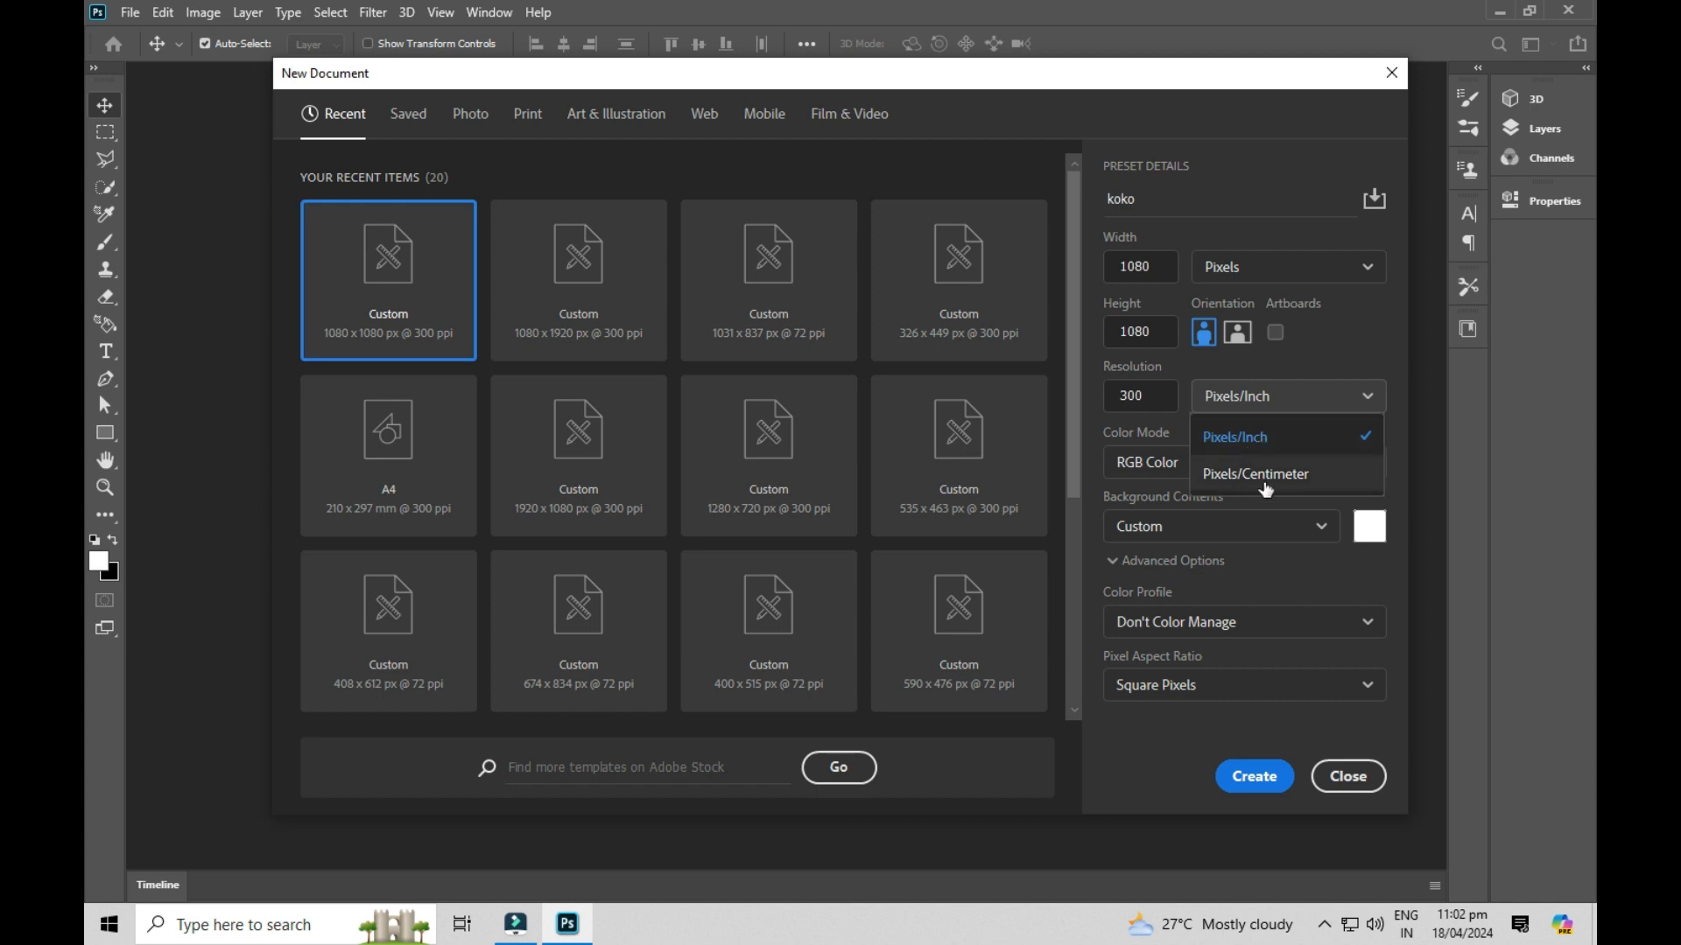
{"action": "left_click", "coordinate": [1240, 440]}
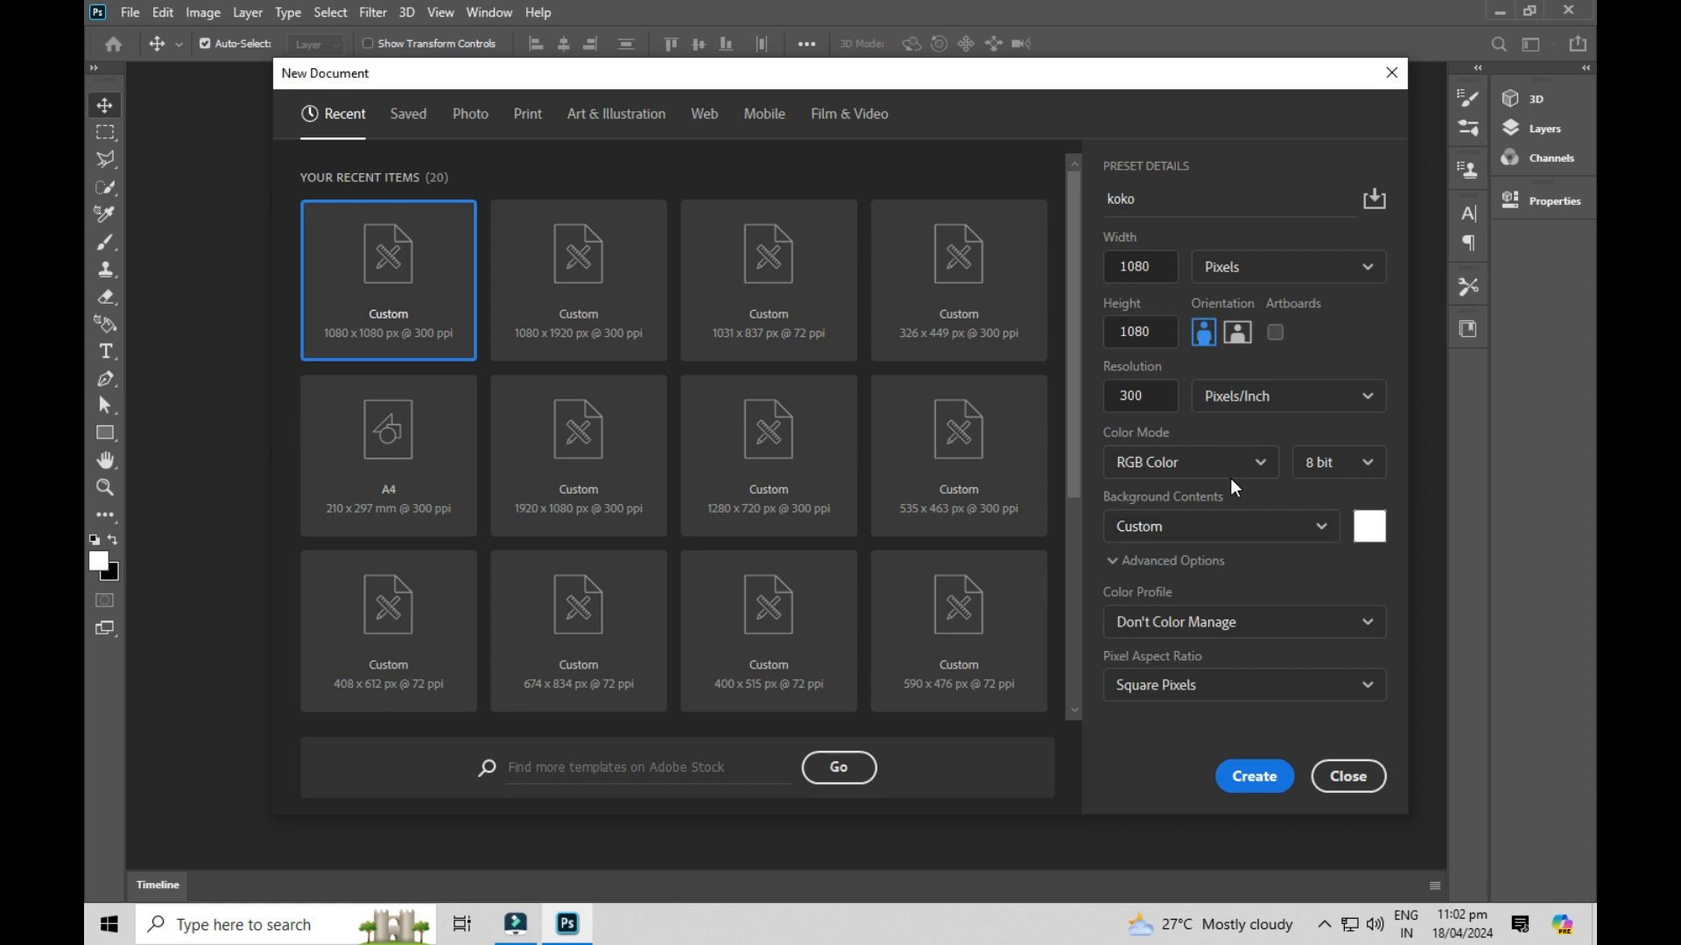
{"action": "left_click", "coordinate": [1252, 468]}
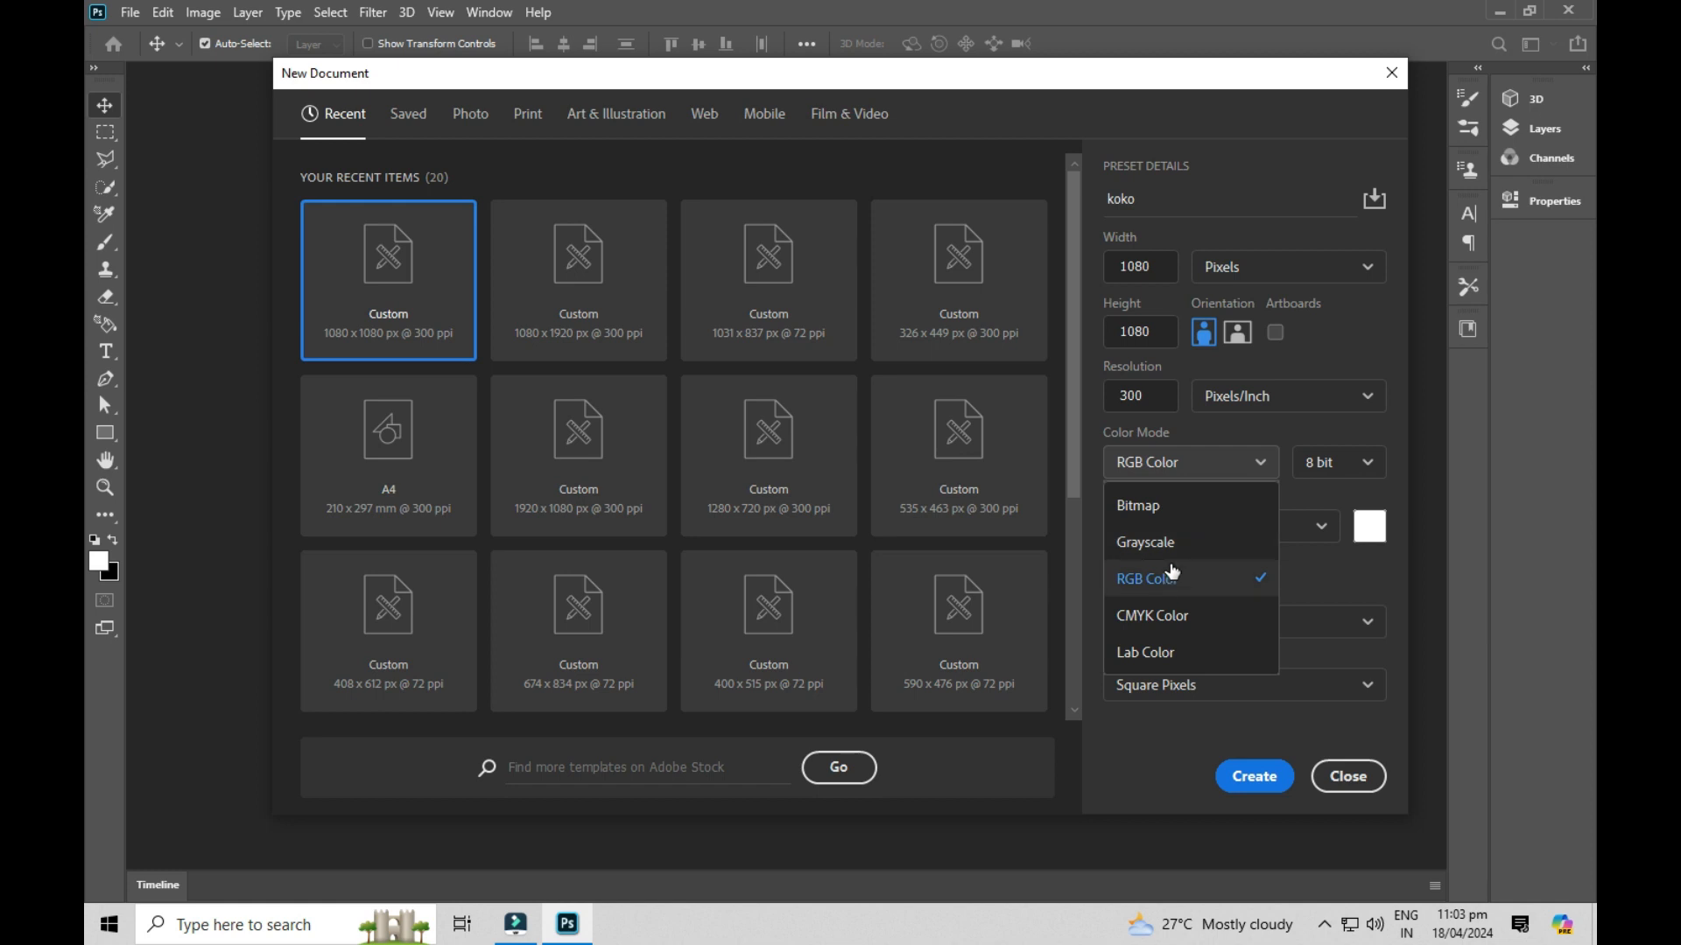
{"action": "left_click", "coordinate": [1212, 588]}
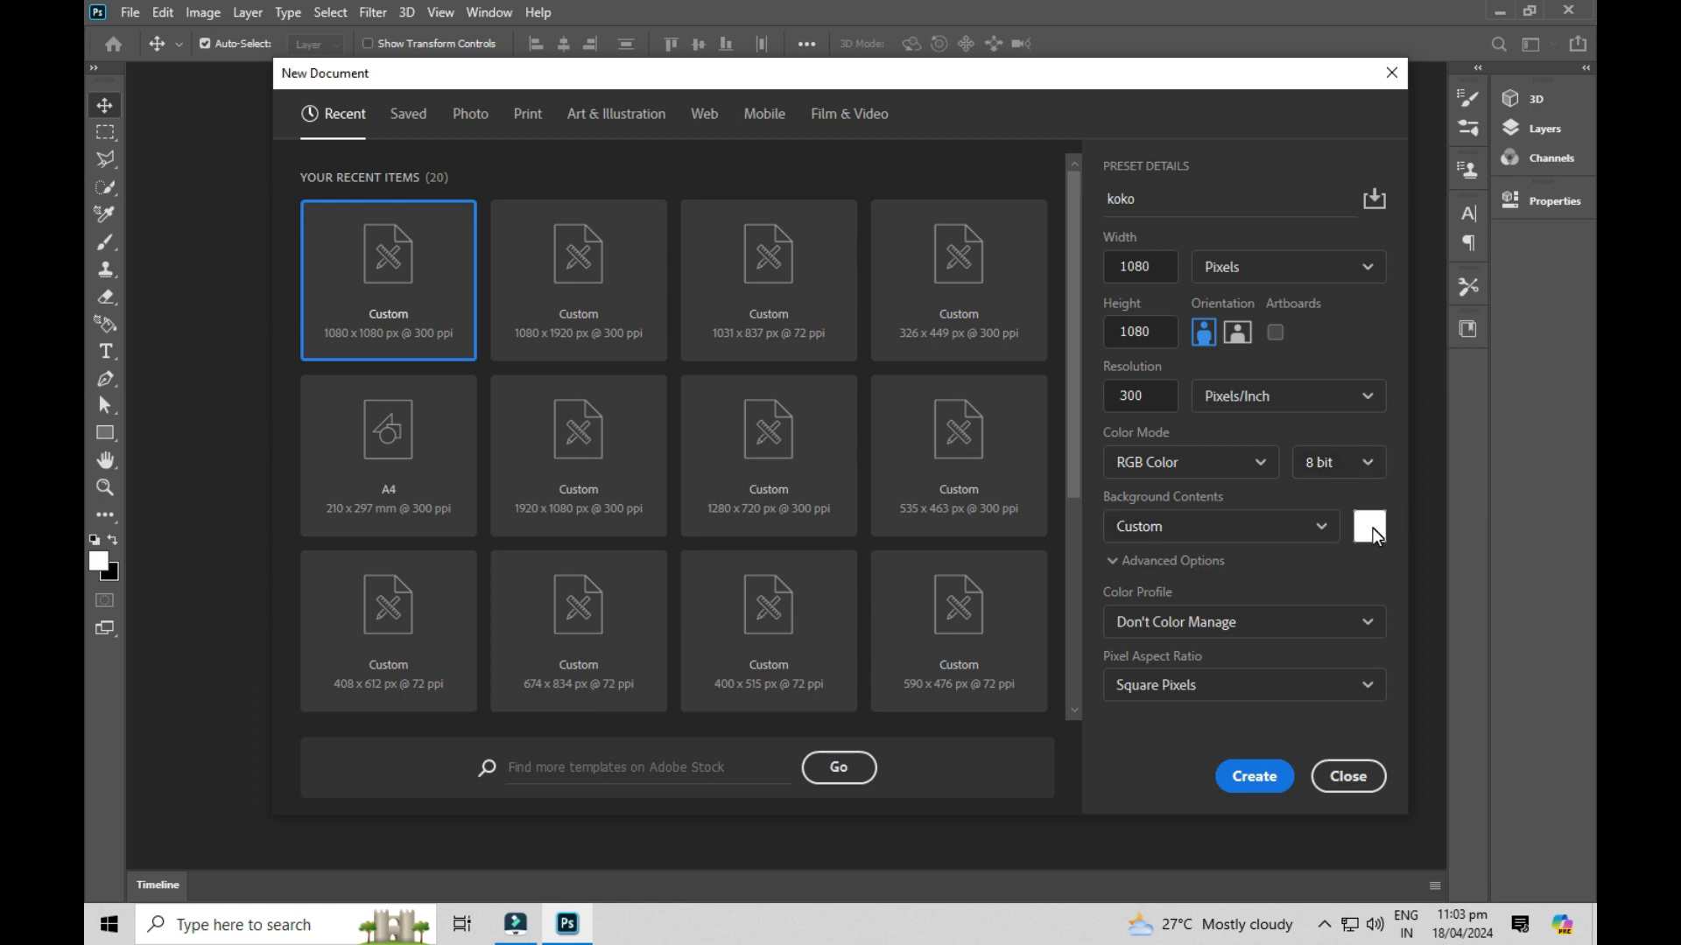
Check the background contents, color profile and pixel aspect ratio options without changing them, and create the 1080 x 1080 pixel document.
{"action": "left_click", "coordinate": [1315, 527]}
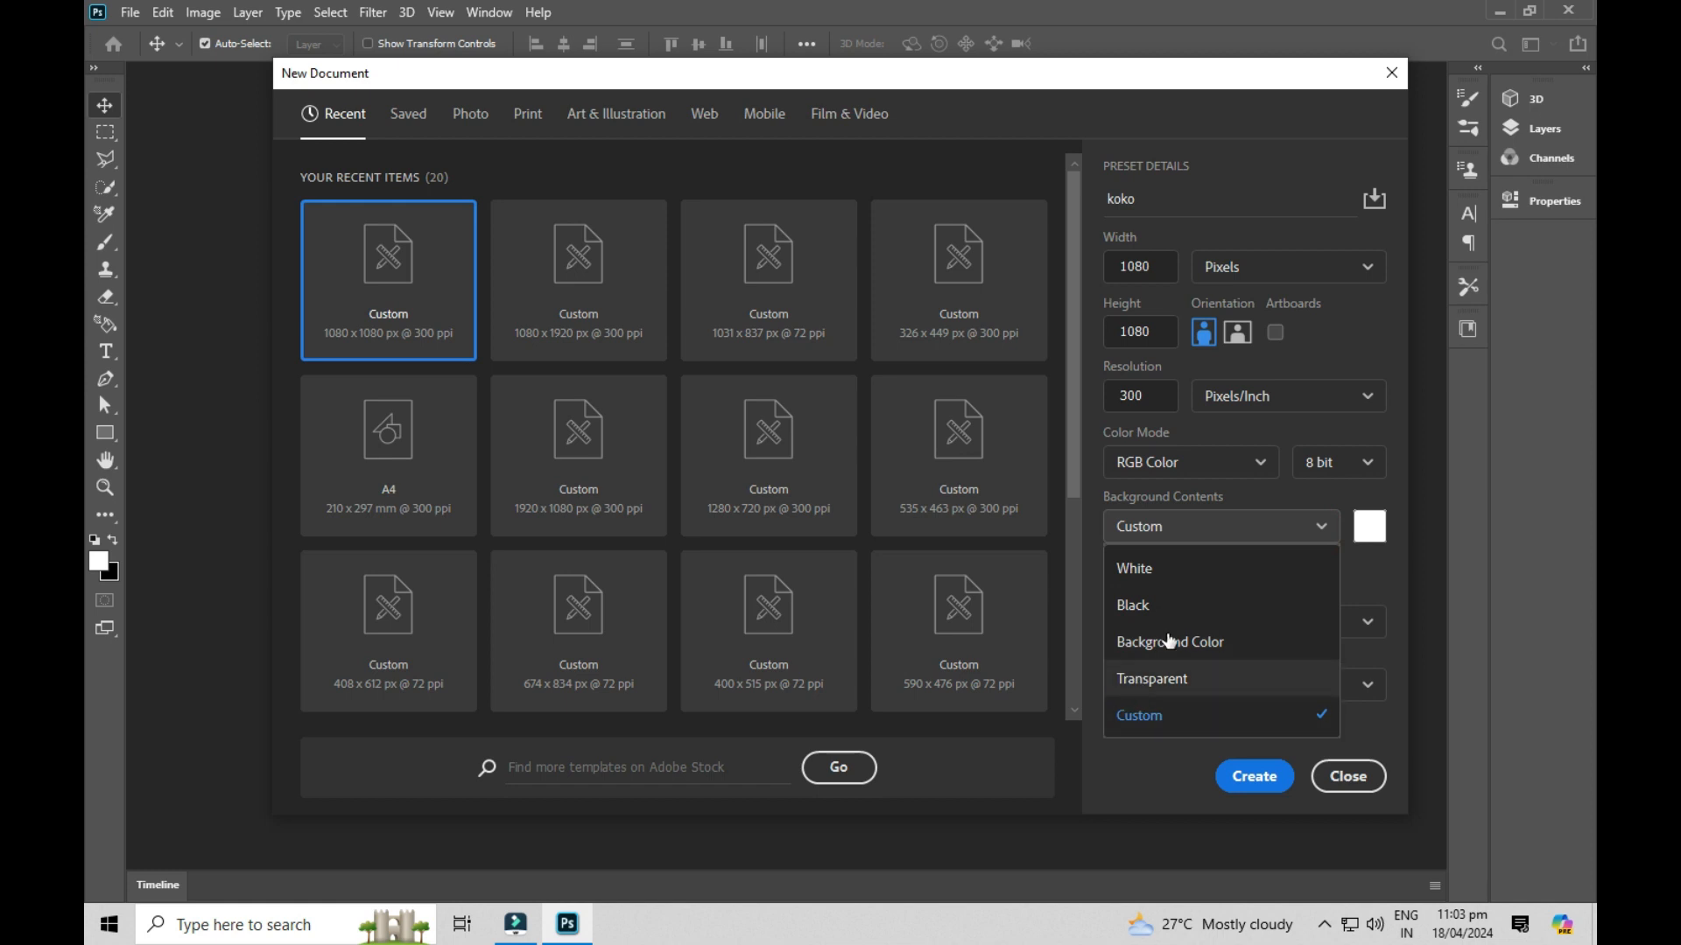
{"action": "left_click", "coordinate": [1273, 527]}
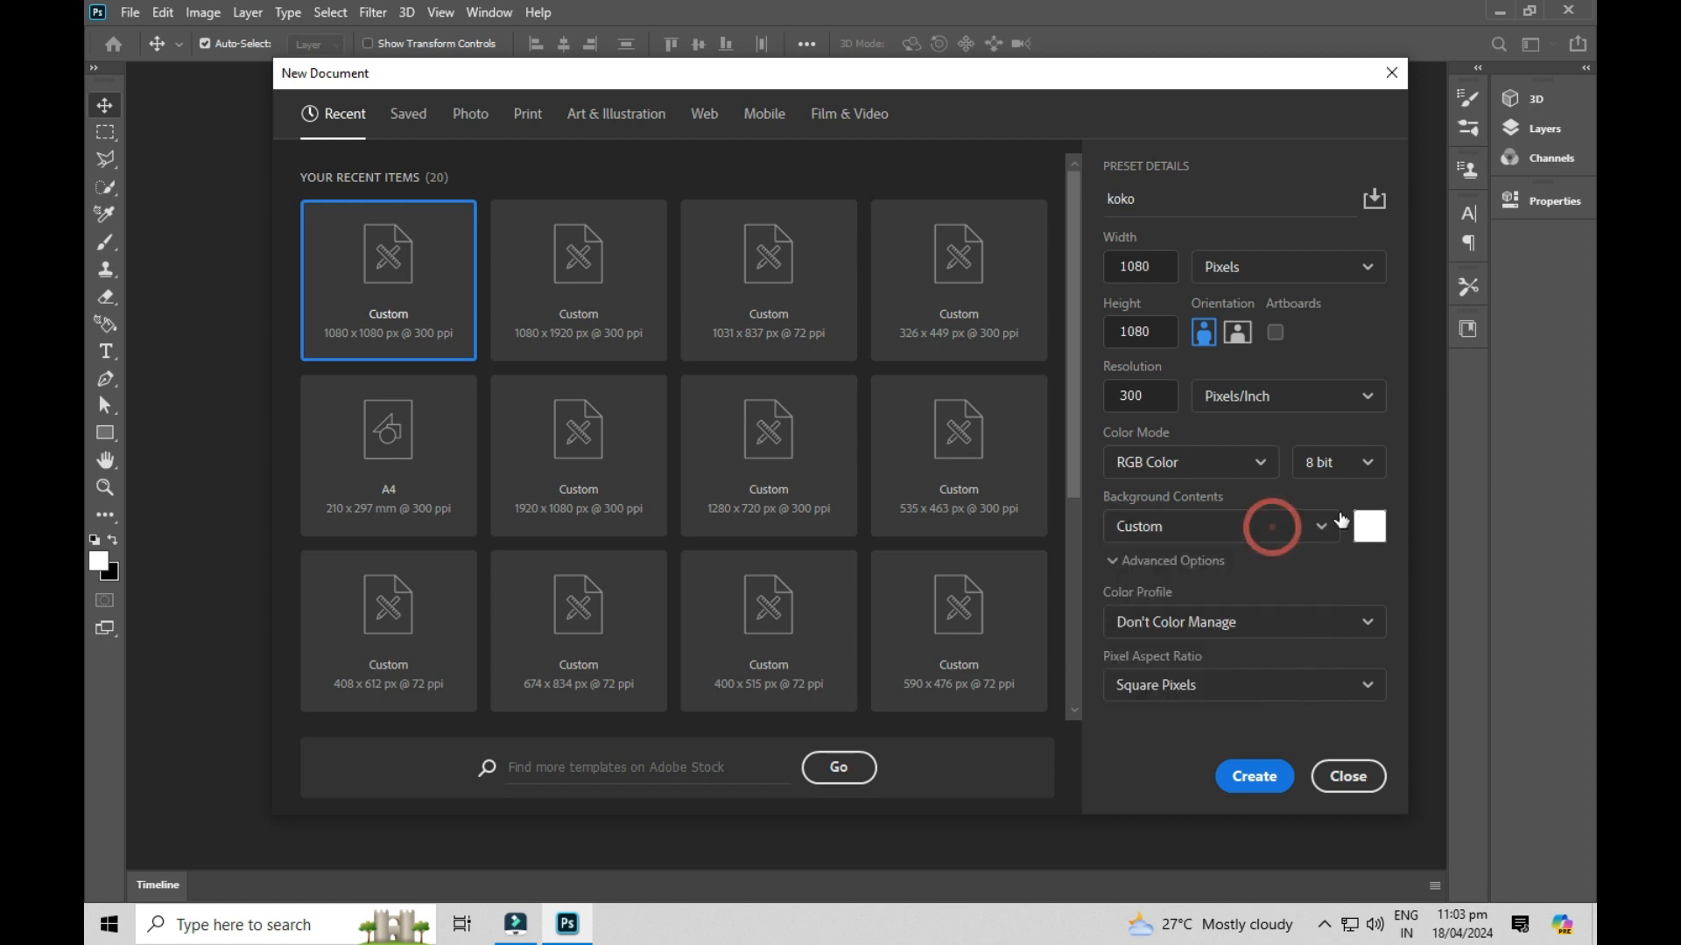
{"action": "left_click", "coordinate": [1316, 638]}
{"action": "left_click", "coordinate": [1395, 558]}
{"action": "left_click", "coordinate": [1252, 690]}
{"action": "left_click", "coordinate": [1420, 655]}
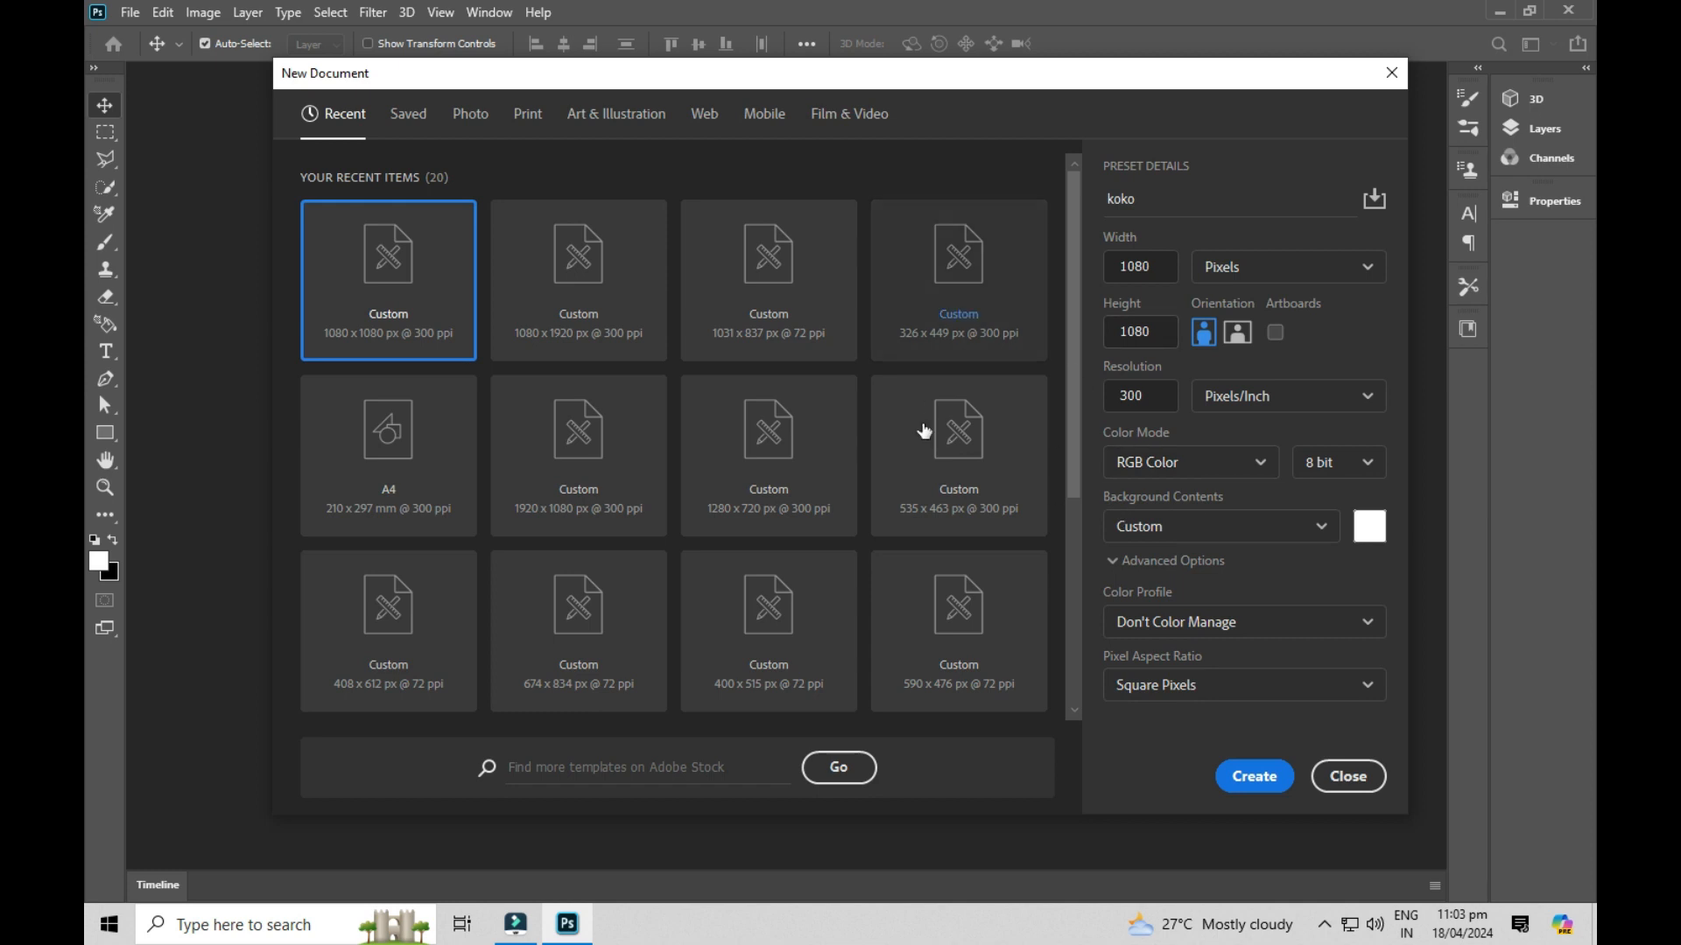
{"action": "left_click", "coordinate": [1250, 779]}
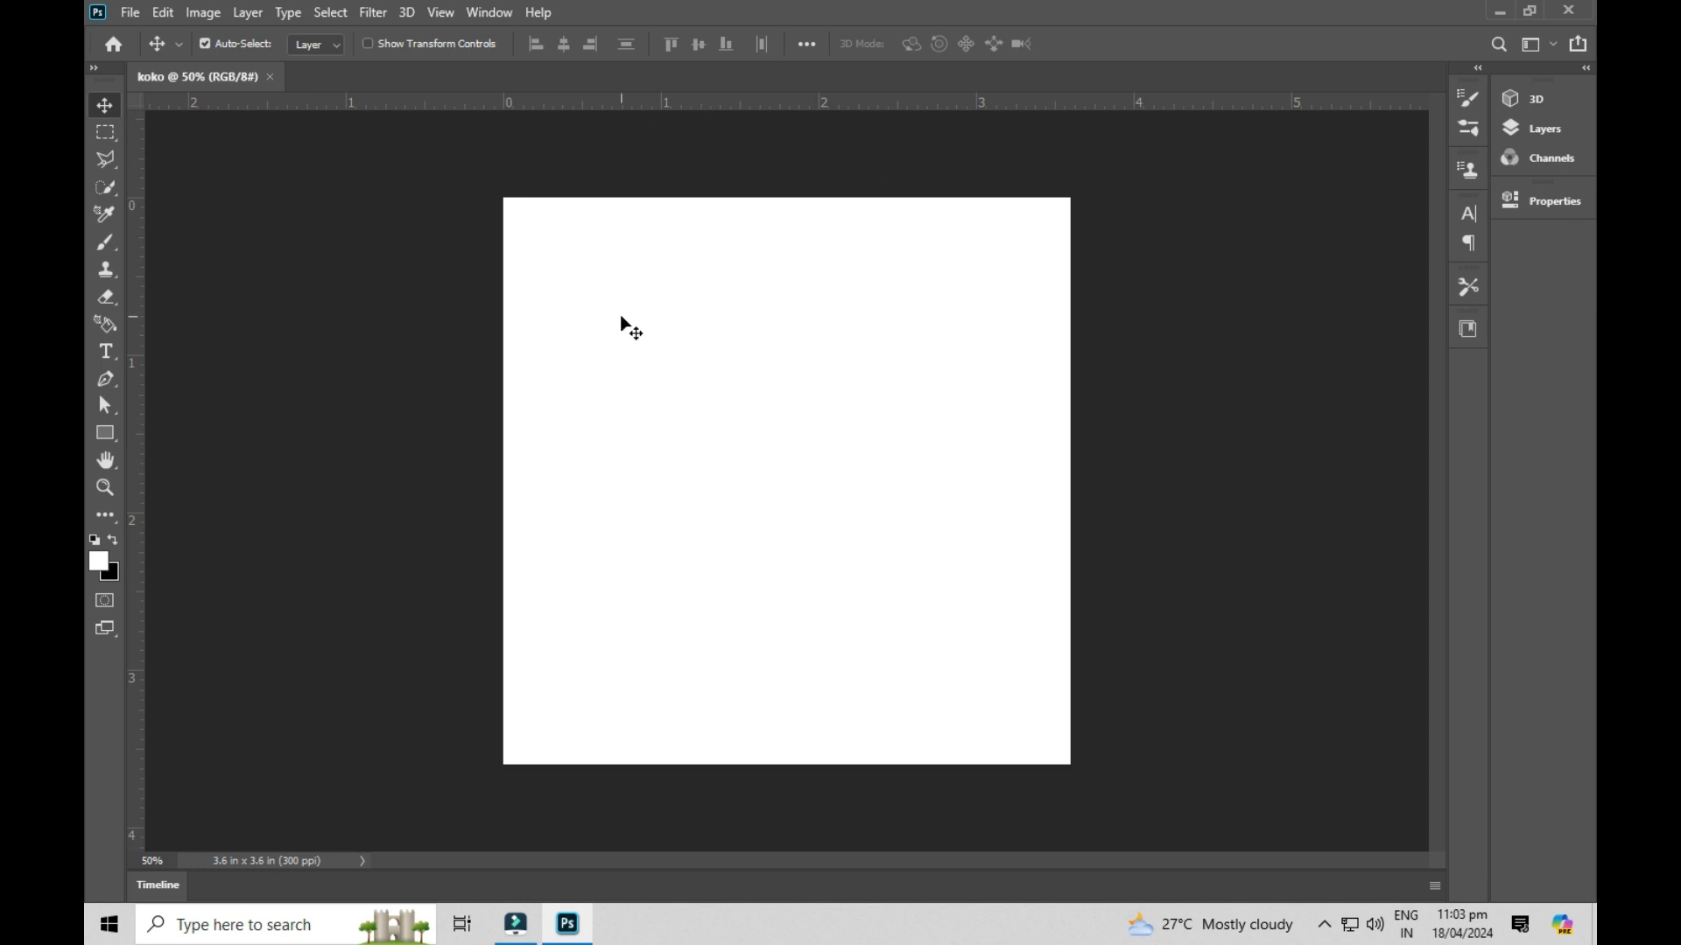
Try to move the Background layer and decline its conversion to a normal layer.
{"action": "left_click_drag", "start_coordinate": [424, 180], "coordinate": [1072, 731]}
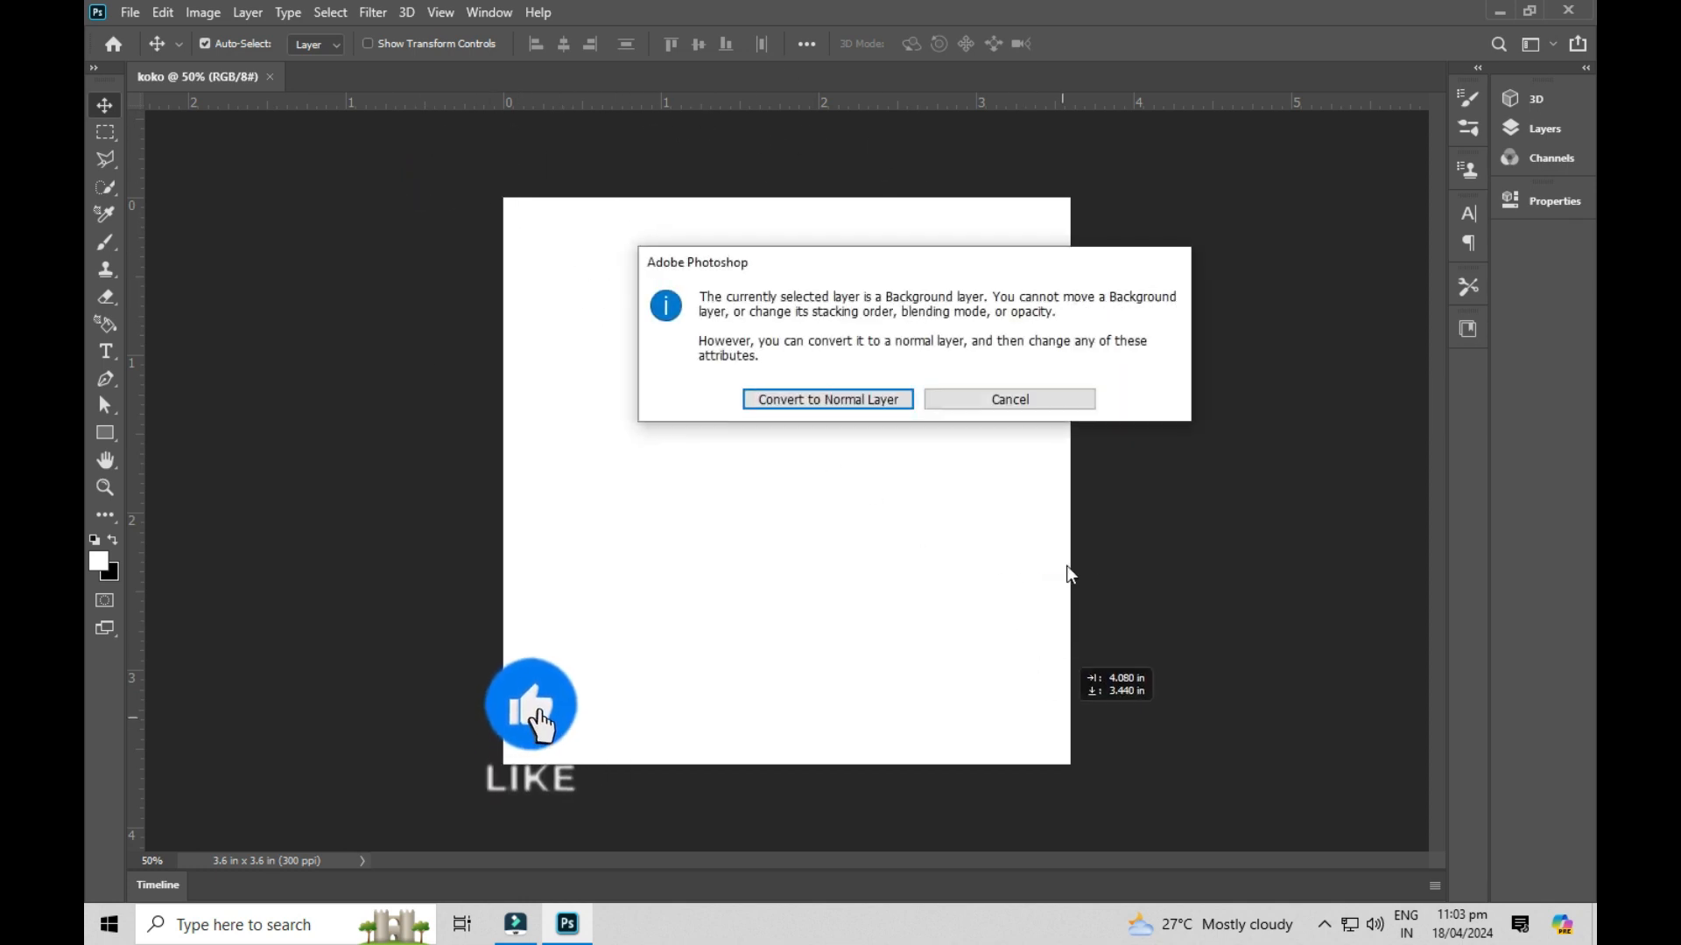
{"action": "left_click", "coordinate": [1007, 400]}
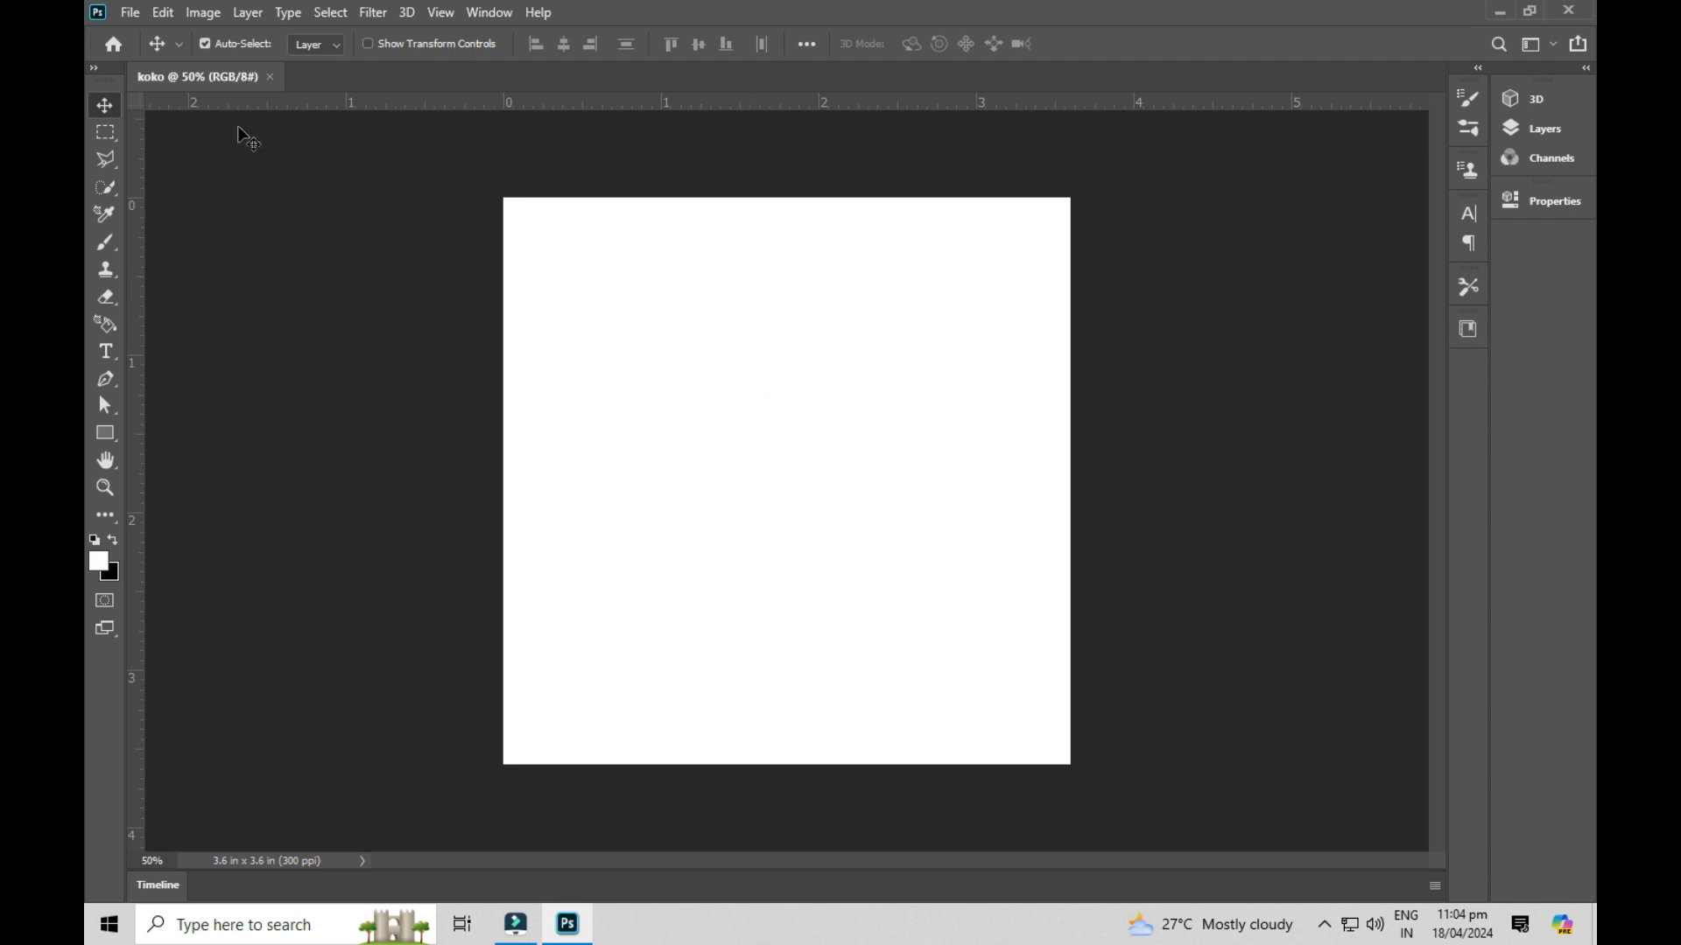
Place the beautiful-woman-posing-home image as an embedded object at its default size and shift it slightly to the right on the canvas.
{"action": "left_click", "coordinate": [131, 14]}
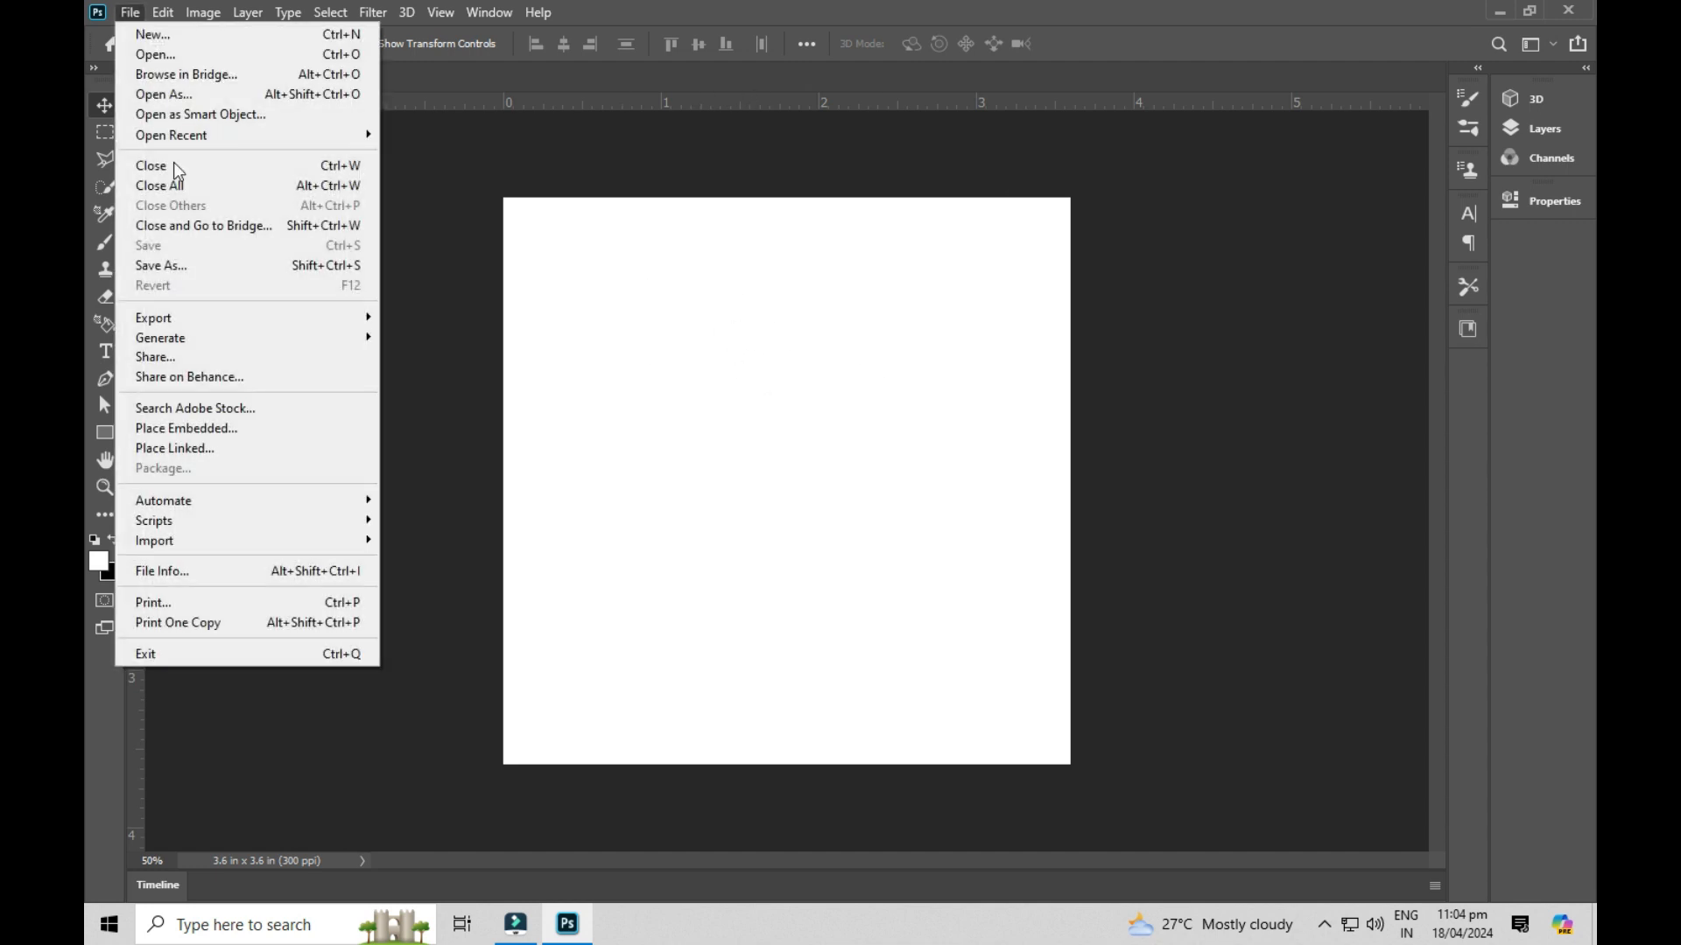
{"action": "left_click", "coordinate": [235, 429]}
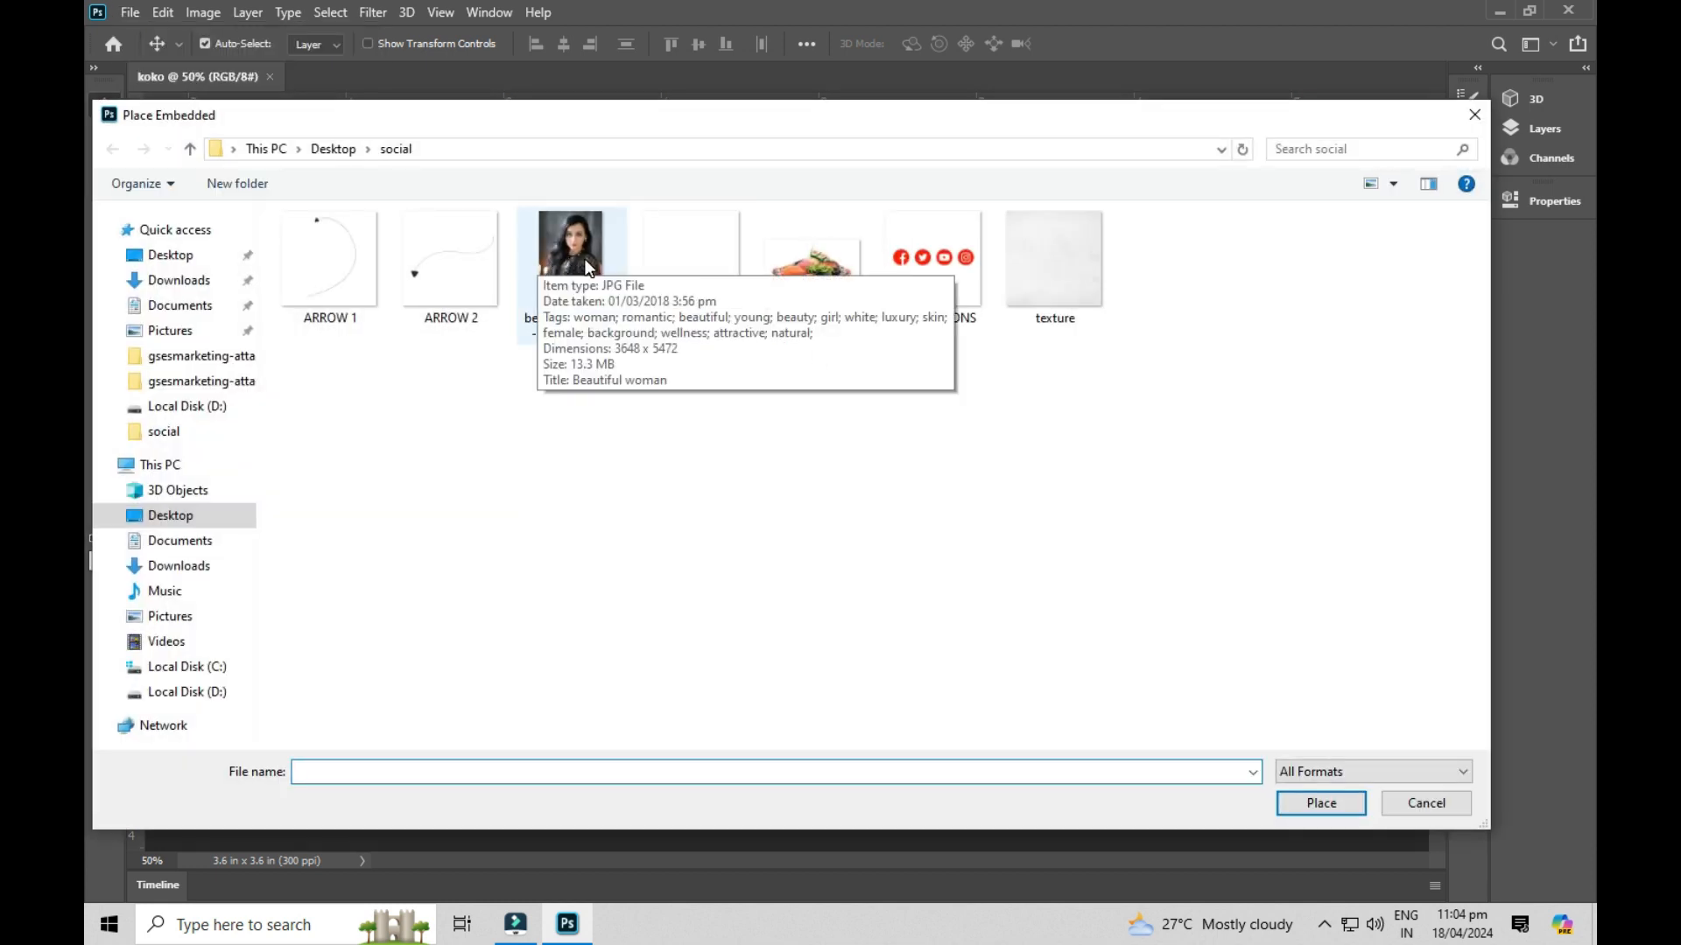
{"action": "left_click", "coordinate": [586, 267]}
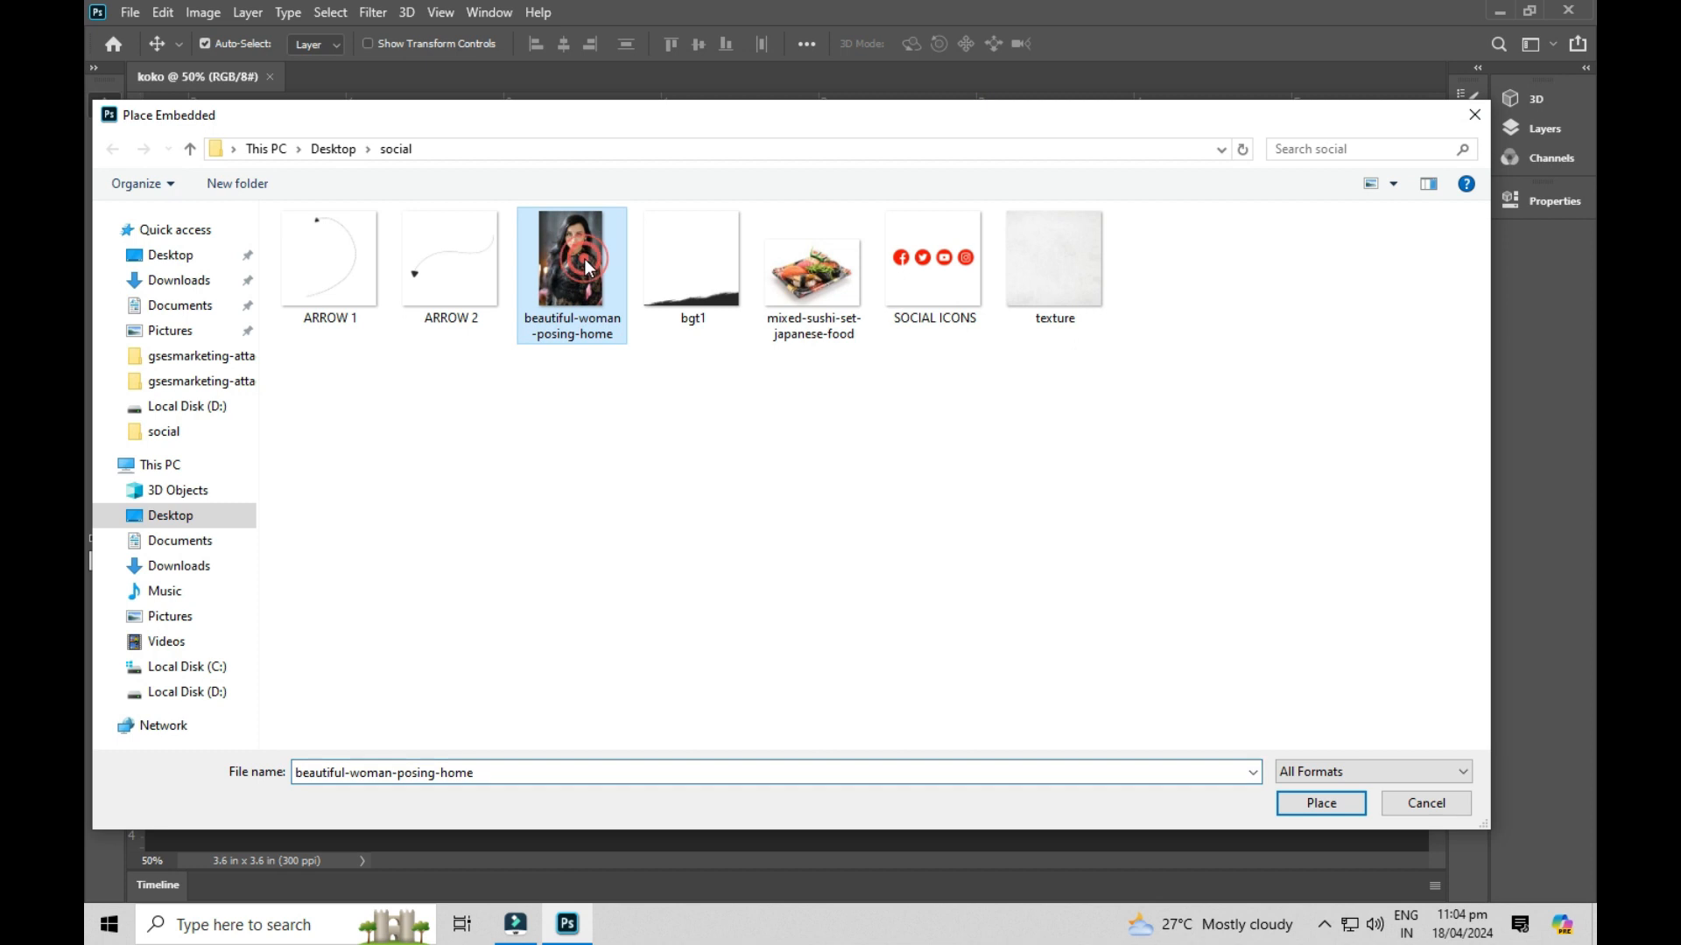
{"action": "left_click", "coordinate": [1312, 805]}
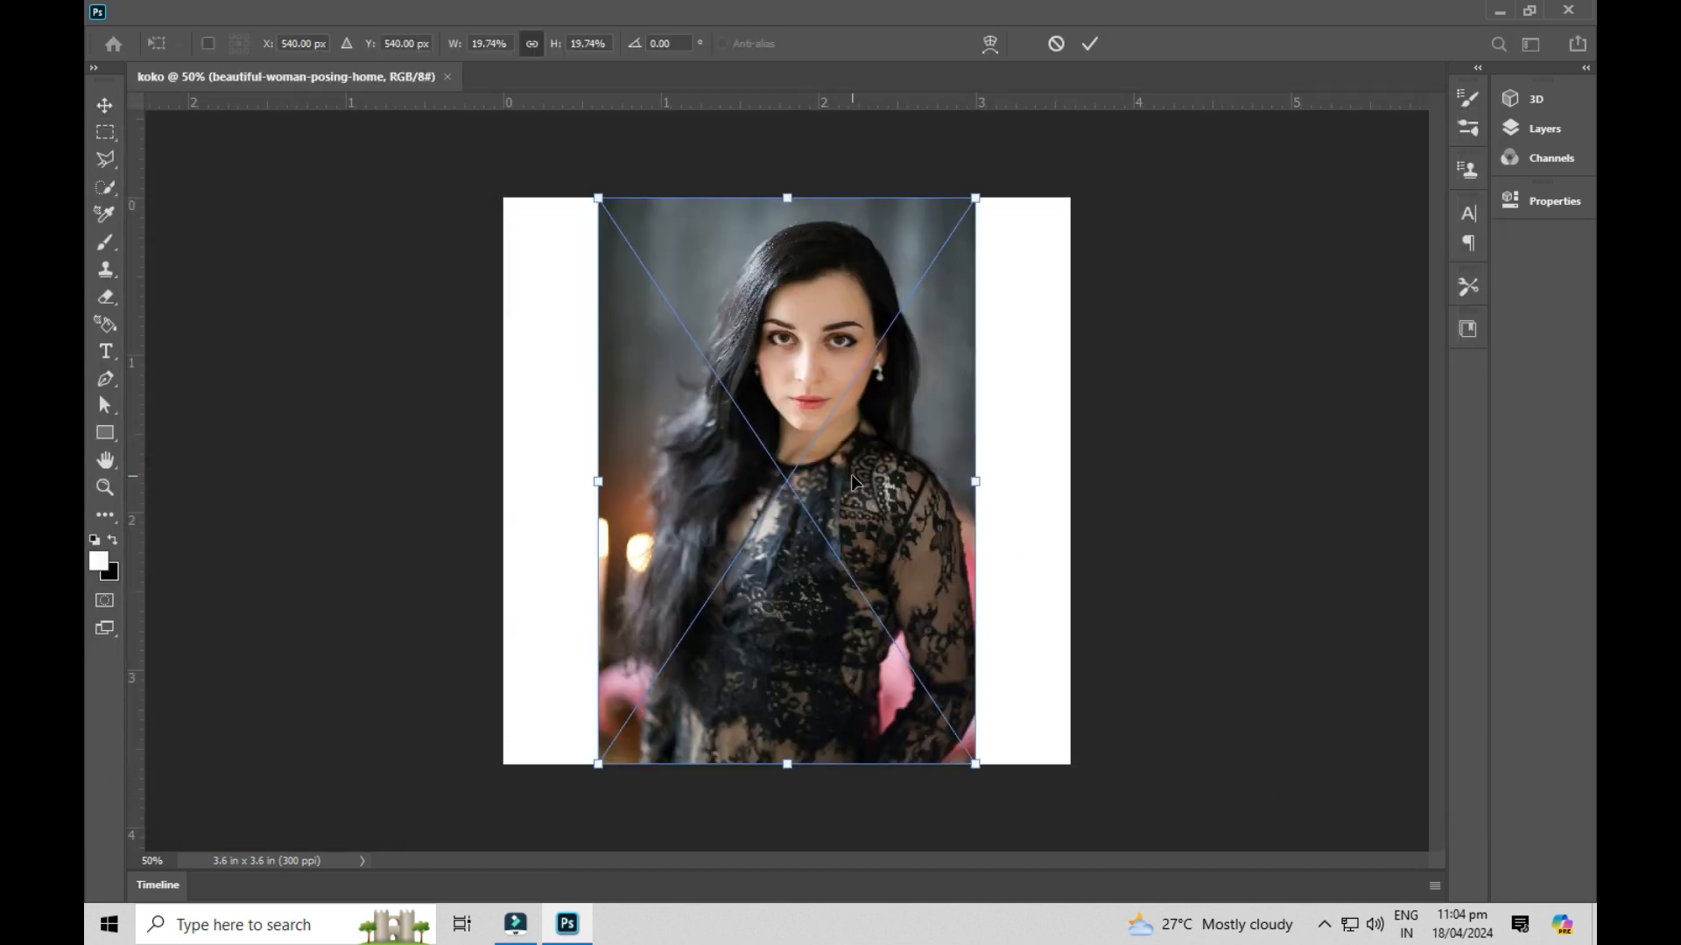
{"action": "left_click", "coordinate": [1089, 44]}
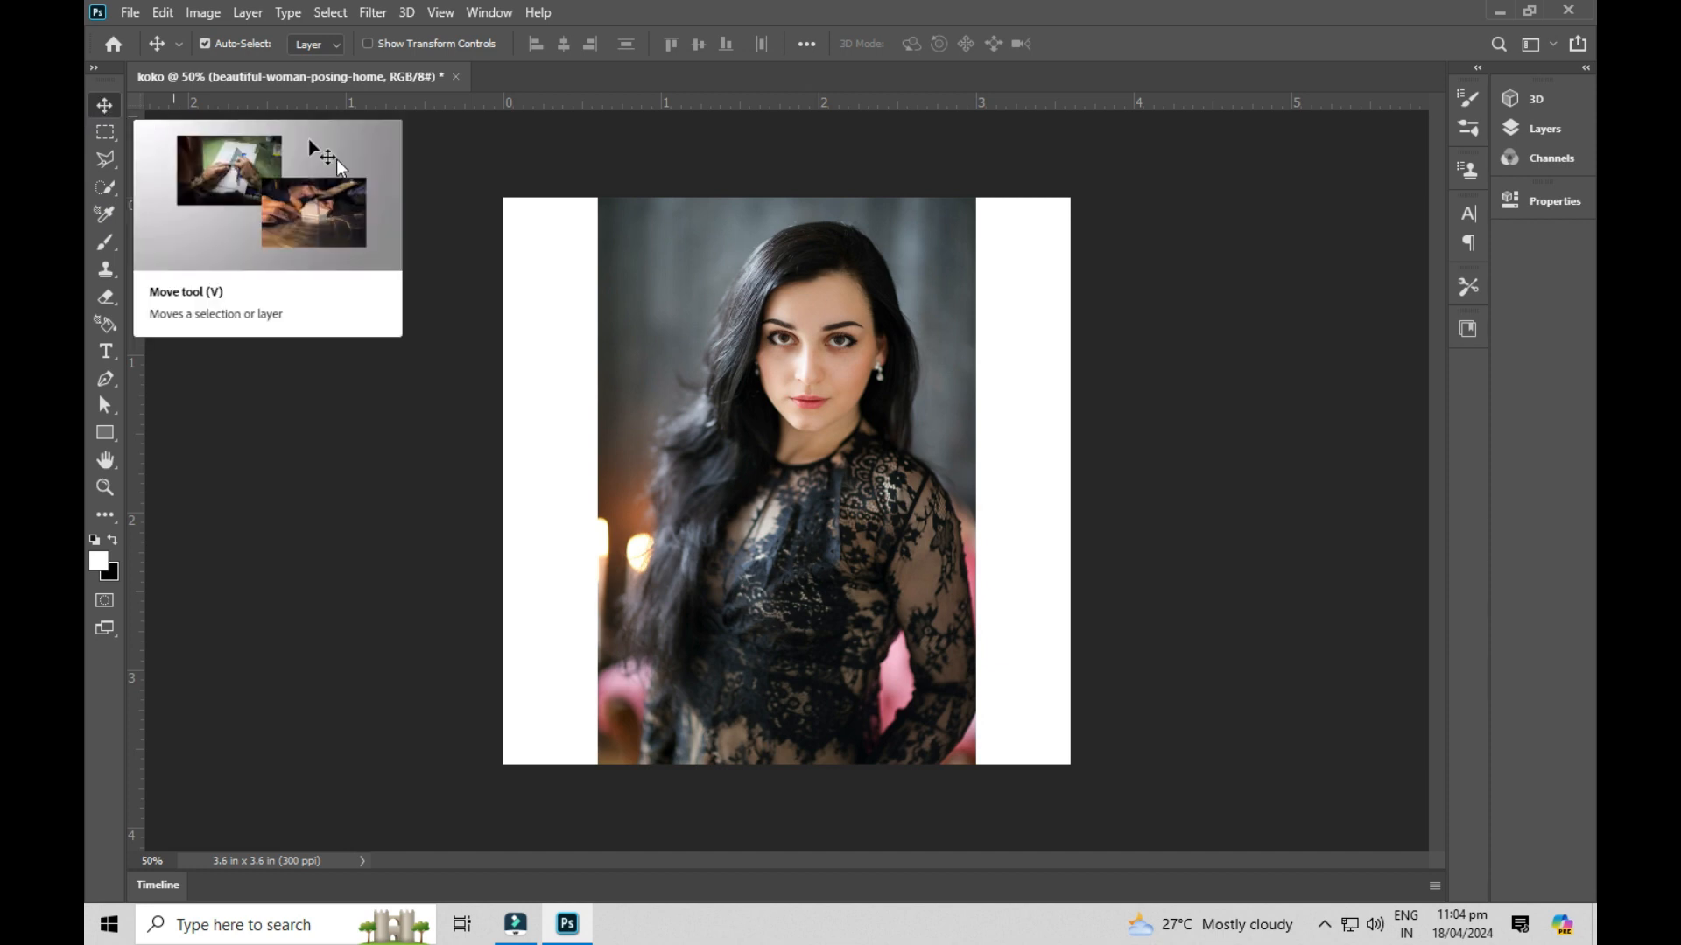
{"action": "mouse_move", "coordinate": [771, 381]}
{"action": "left_mouse_down"}
{"action": "mouse_move", "coordinate": [735, 383]}
{"action": "mouse_move", "coordinate": [838, 383]}
{"action": "mouse_move", "coordinate": [698, 382]}
{"action": "mouse_move", "coordinate": [898, 379]}
{"action": "mouse_move", "coordinate": [687, 346]}
{"action": "mouse_move", "coordinate": [991, 392]}
{"action": "mouse_move", "coordinate": [680, 289]}
{"action": "mouse_move", "coordinate": [836, 377]}
{"action": "mouse_move", "coordinate": [840, 311]}
{"action": "mouse_move", "coordinate": [749, 391]}
{"action": "mouse_move", "coordinate": [793, 382]}
{"action": "left_mouse_up"}
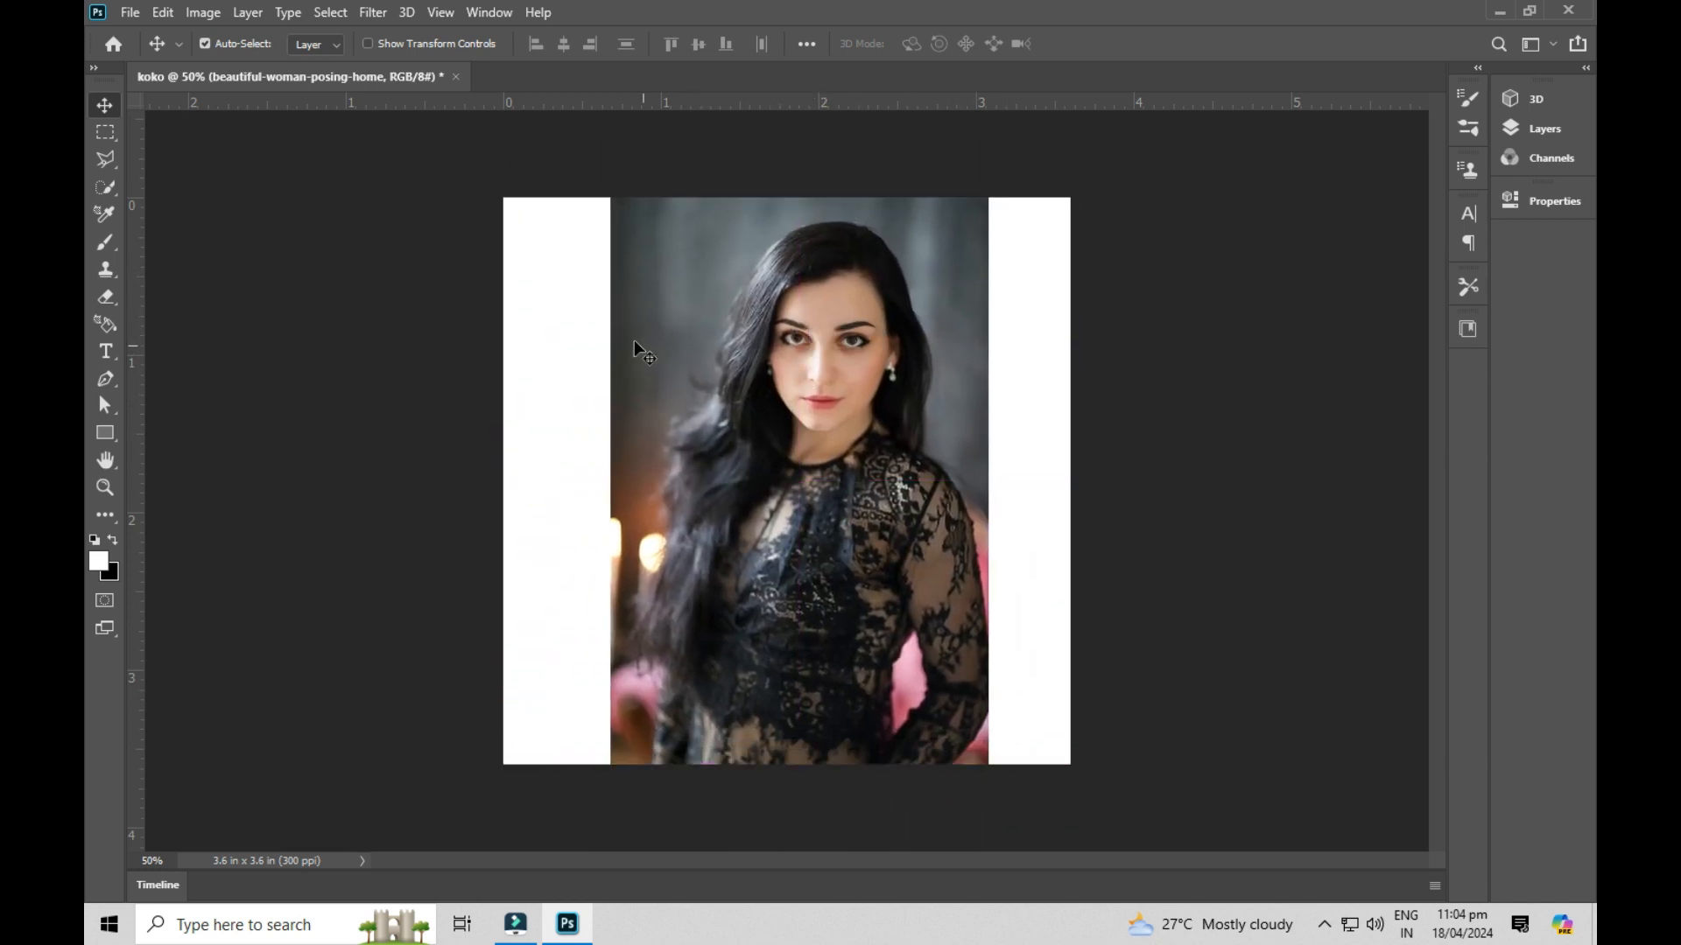
Select the woman's head and shoulders with the Rectangular Marquee tool and copy the selection to a new layer.
{"action": "left_click", "coordinate": [107, 135]}
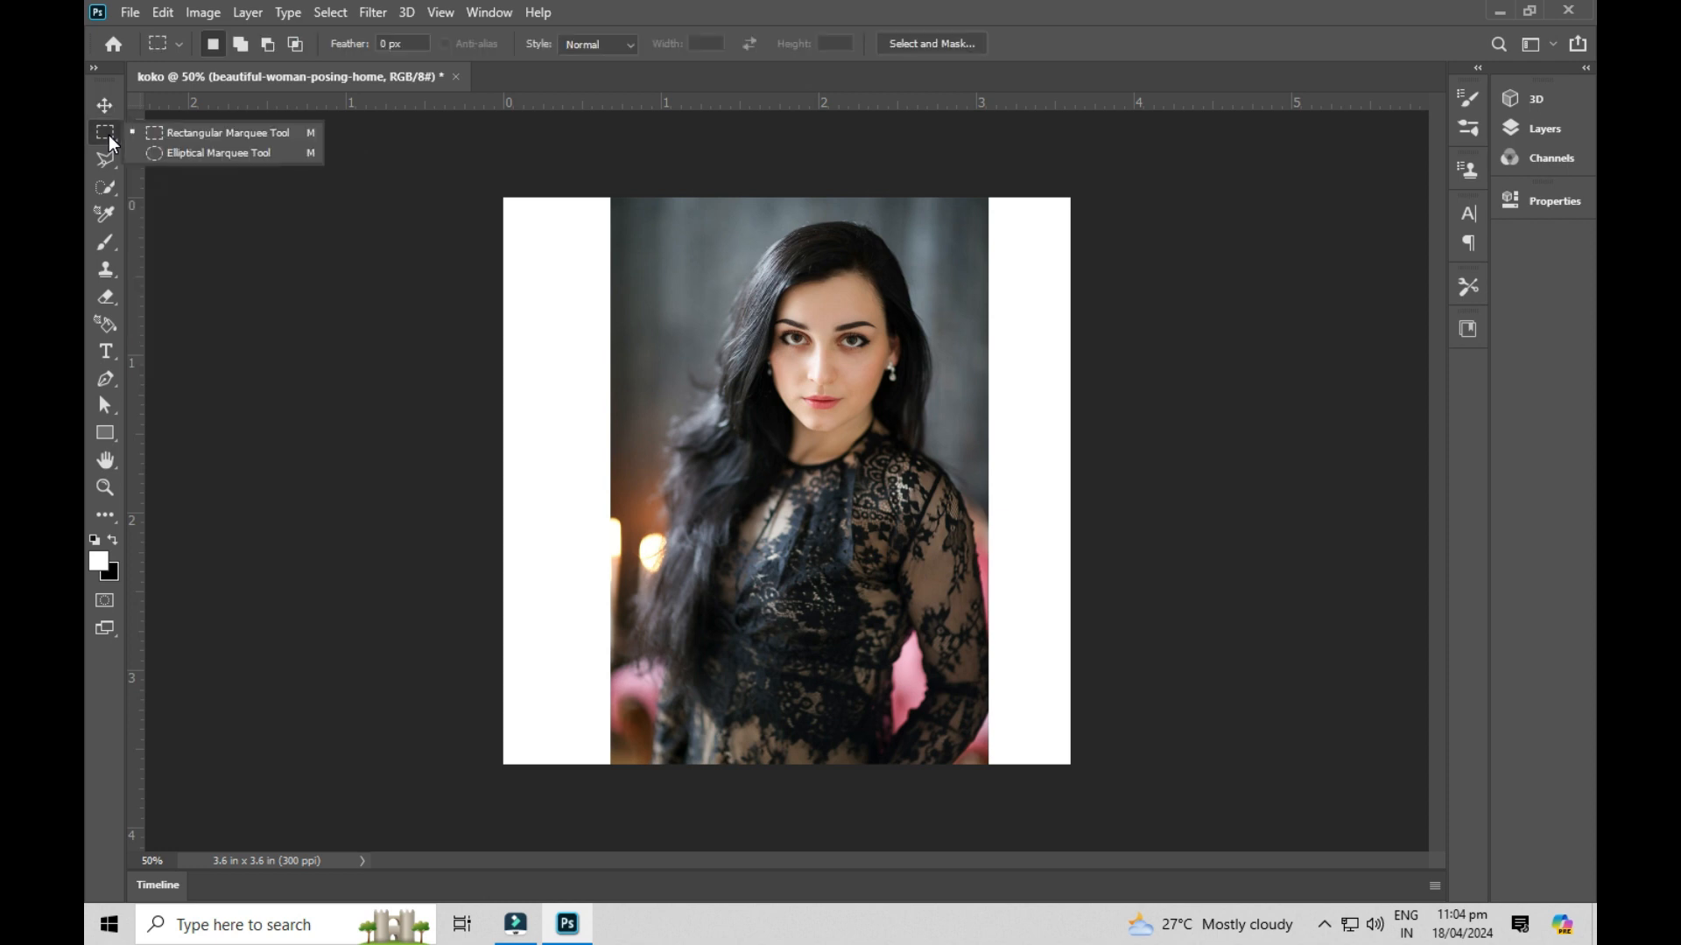
{"action": "left_click", "coordinate": [212, 134]}
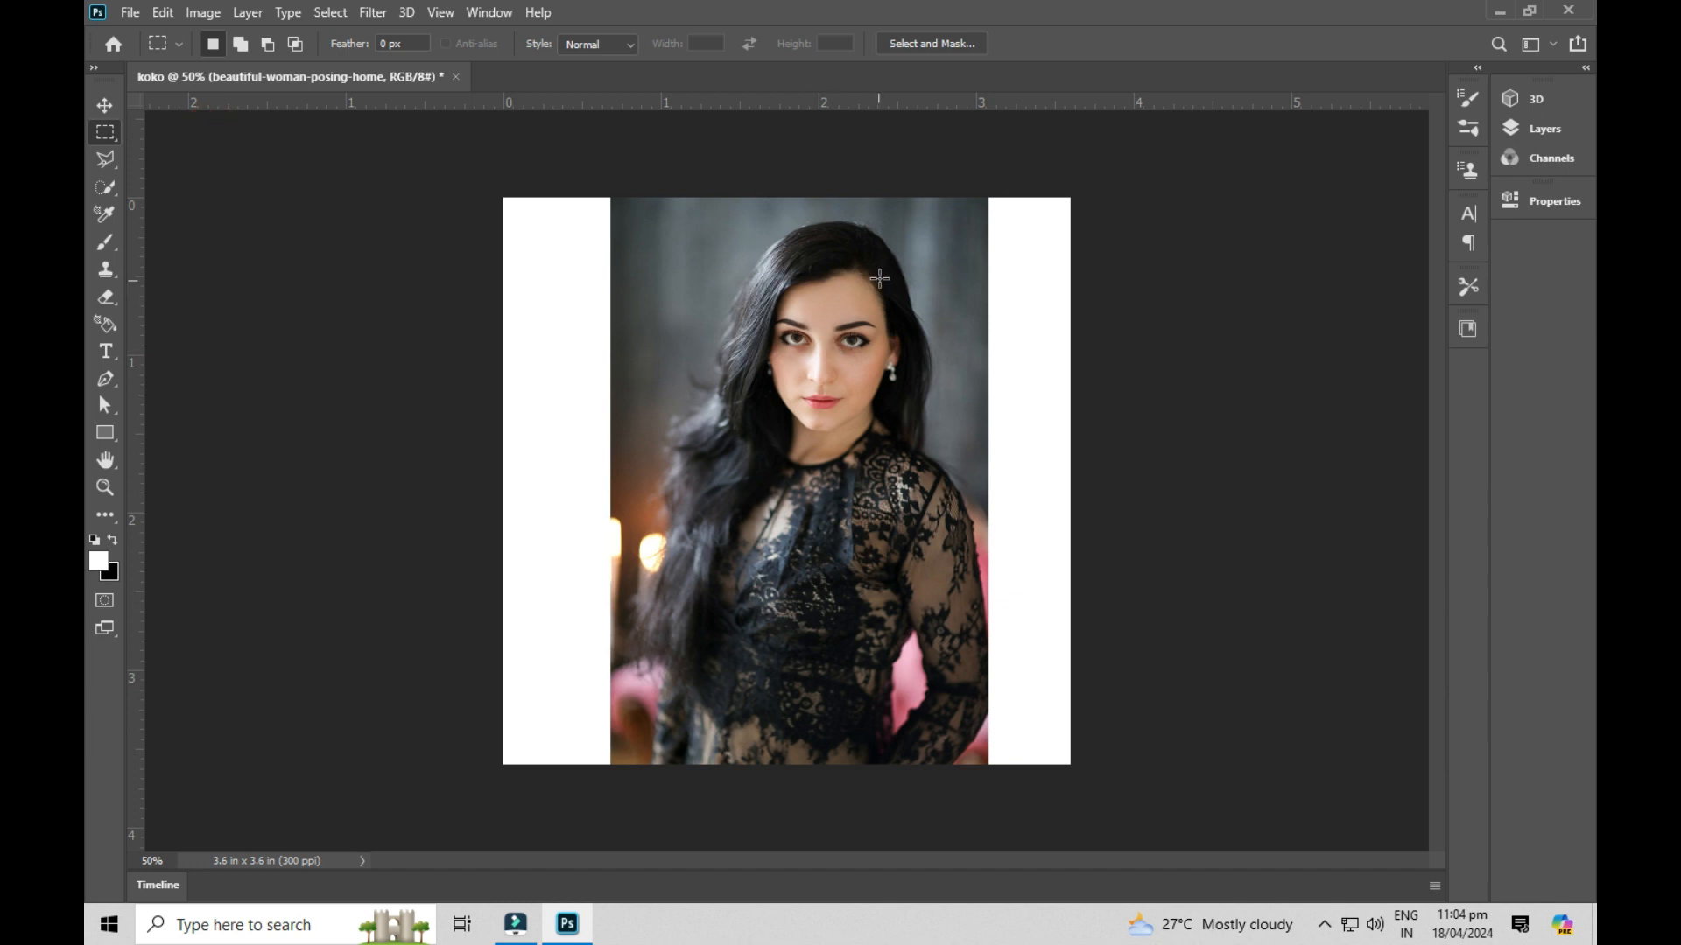
{"action": "left_click_drag", "start_coordinate": [965, 211], "coordinate": [649, 461]}
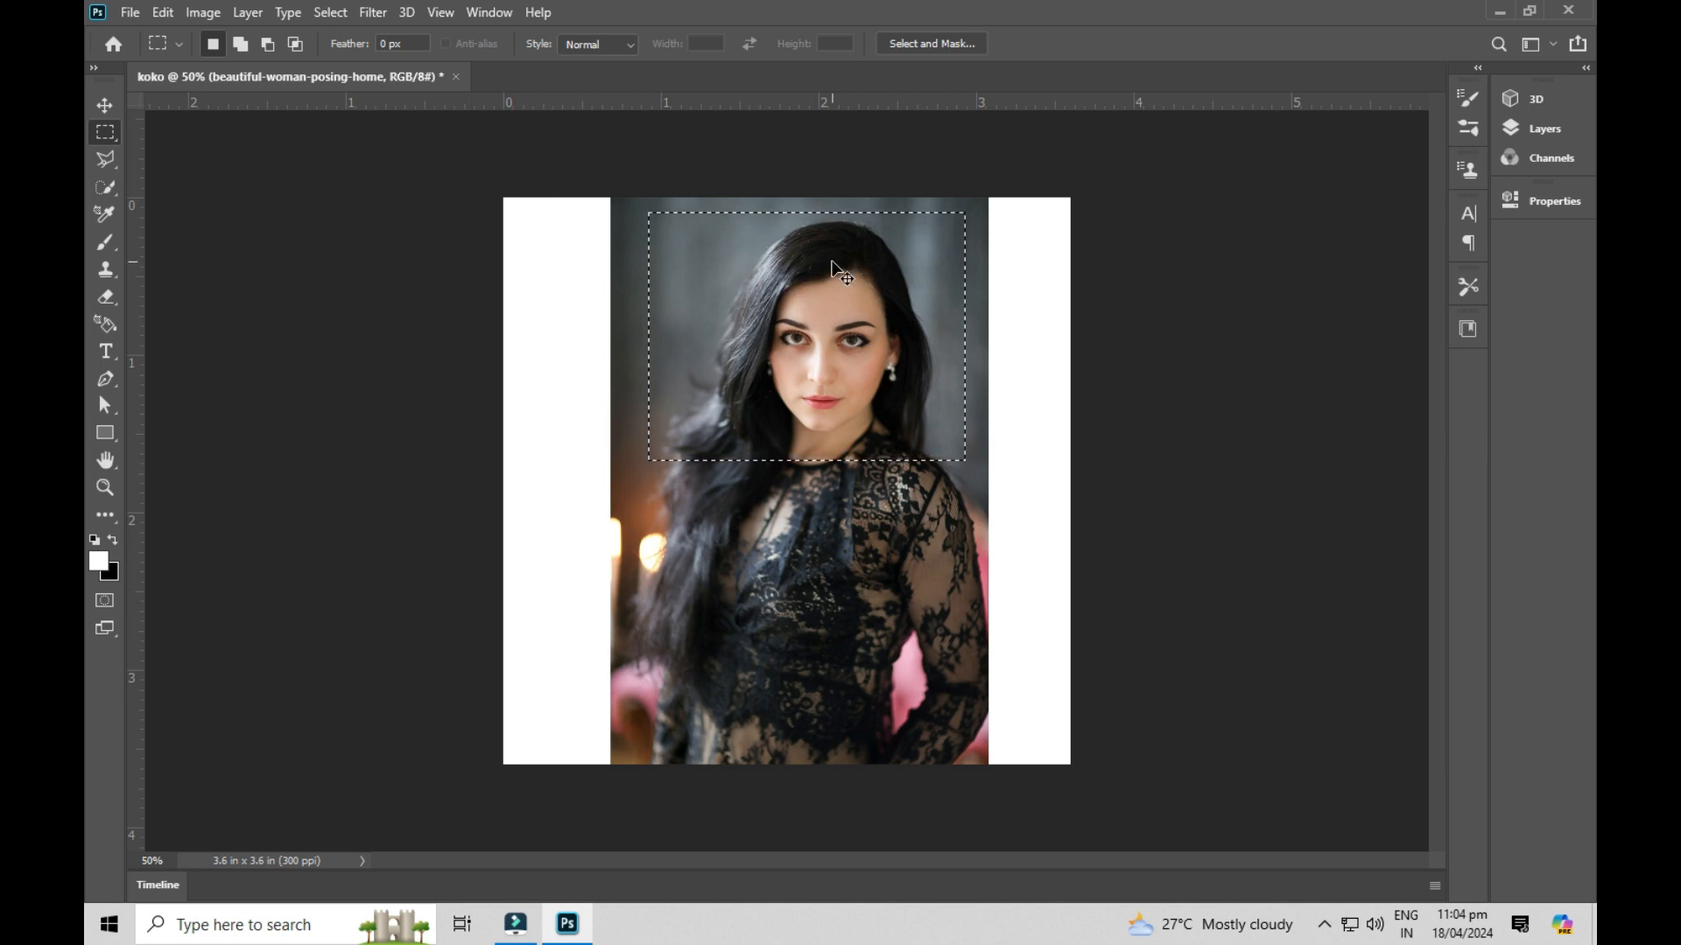
{"action": "key", "text": "ctrl+j"}
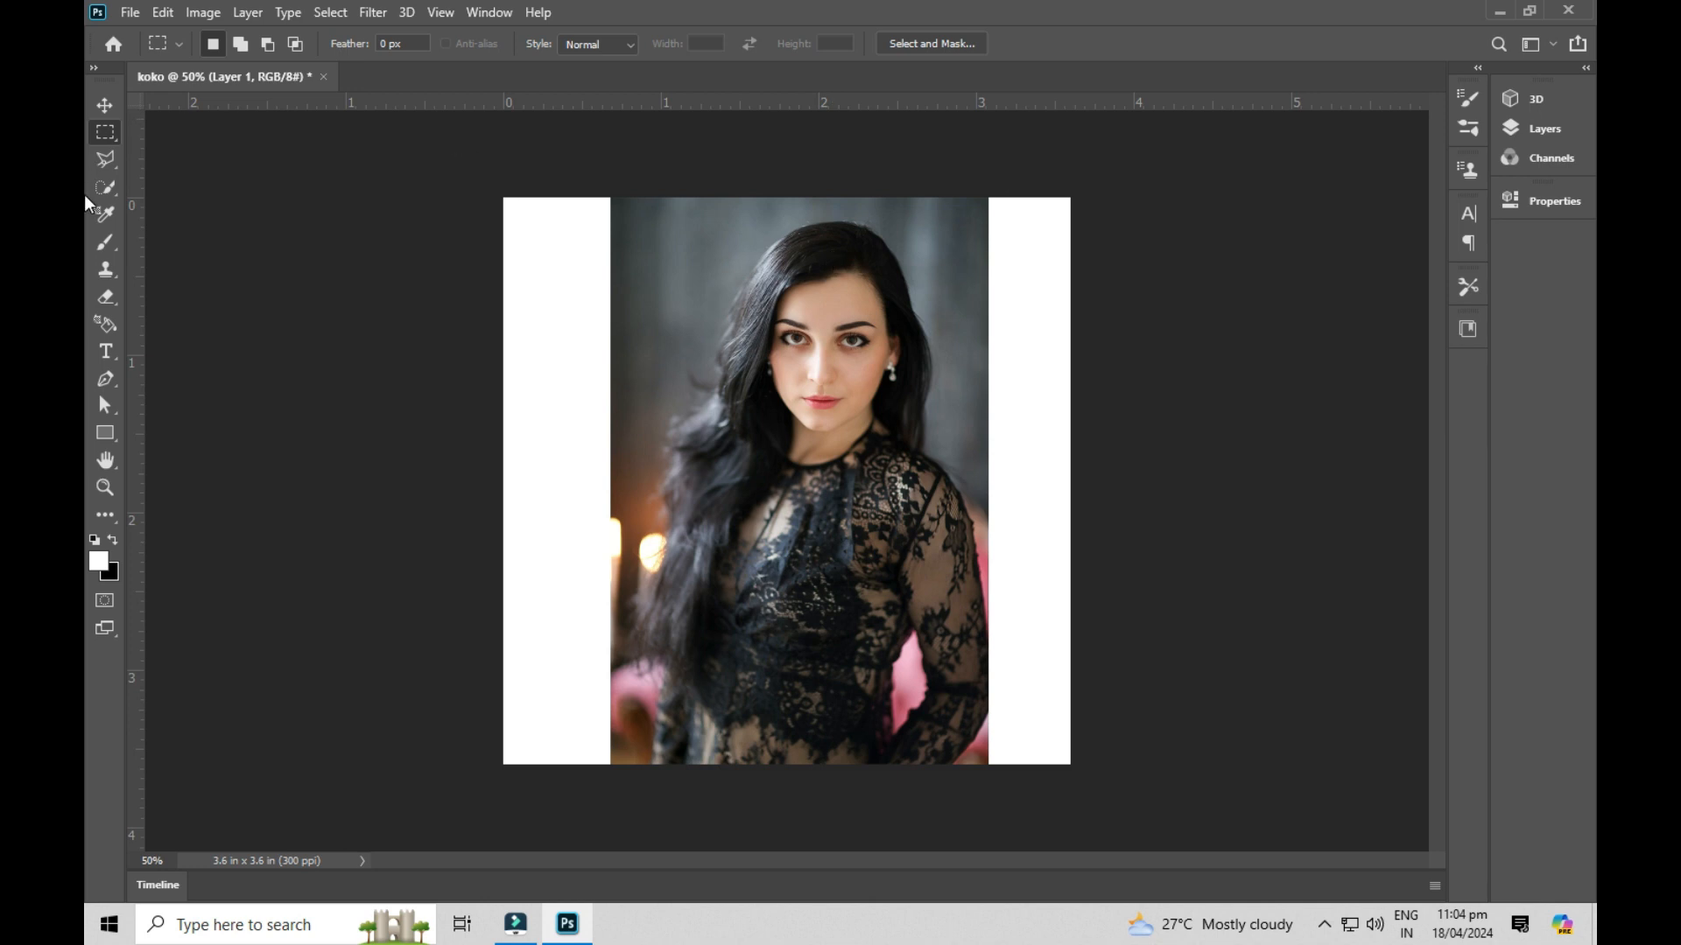
Move the copied head piece down and left over the photo, and delete its layer.
{"action": "left_click", "coordinate": [105, 106]}
{"action": "mouse_move", "coordinate": [801, 337]}
{"action": "left_mouse_down"}
{"action": "mouse_move", "coordinate": [748, 387]}
{"action": "mouse_move", "coordinate": [799, 400]}
{"action": "mouse_move", "coordinate": [806, 351]}
{"action": "mouse_move", "coordinate": [784, 328]}
{"action": "left_mouse_up"}
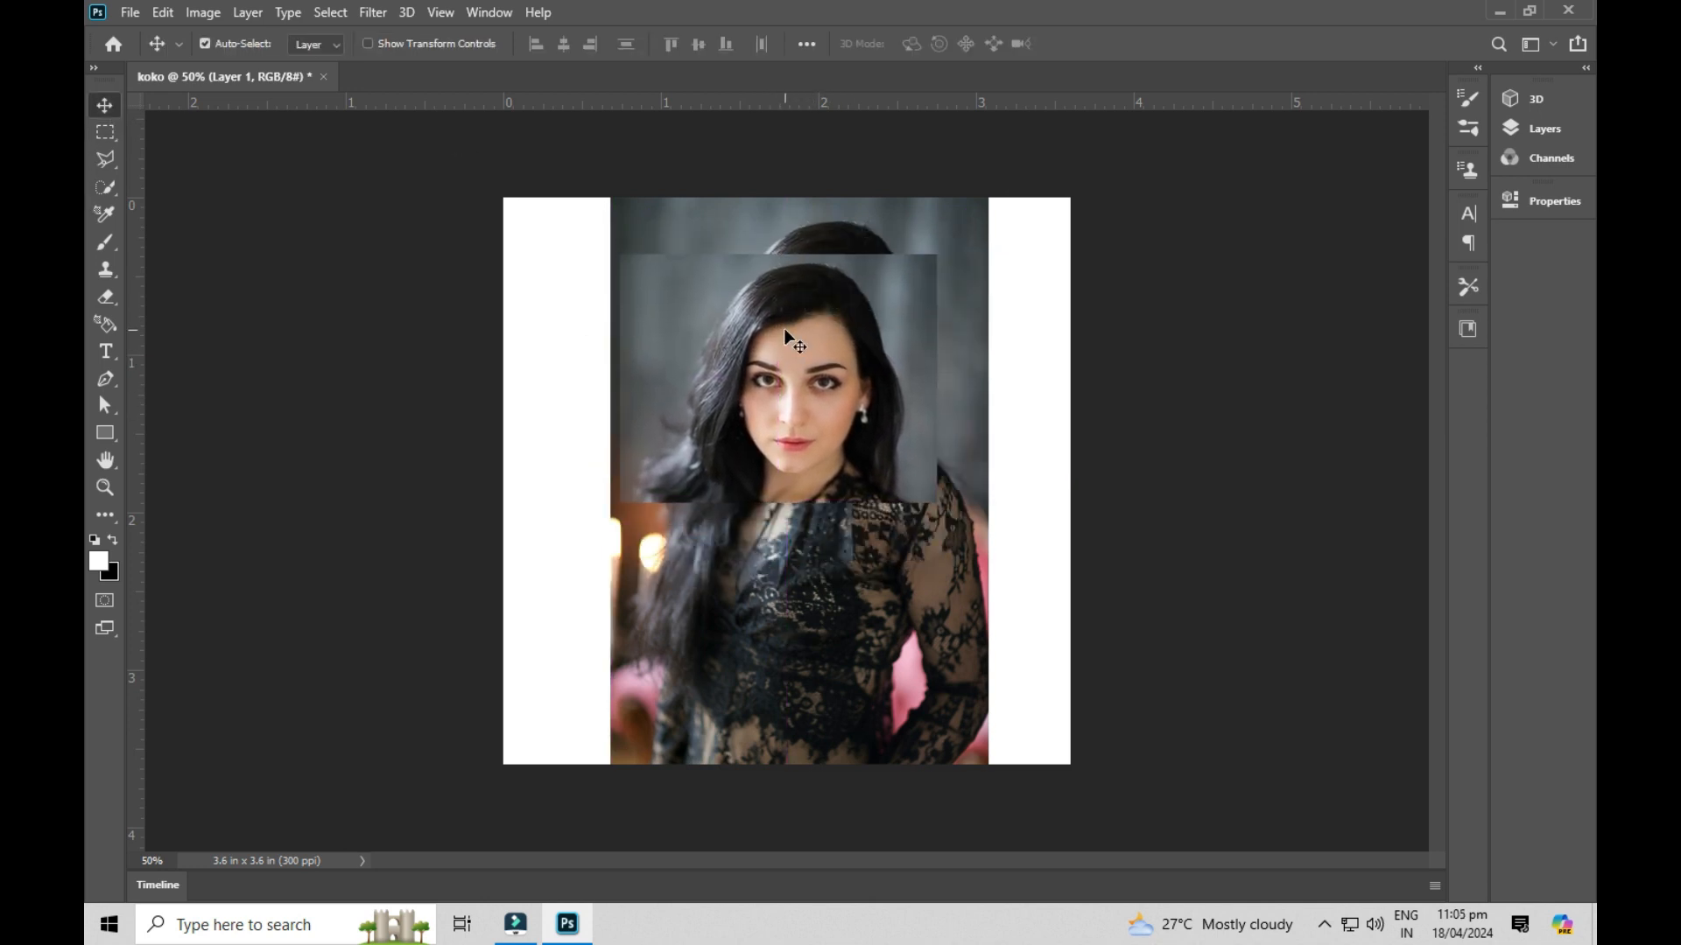
{"action": "key", "text": "Delete"}
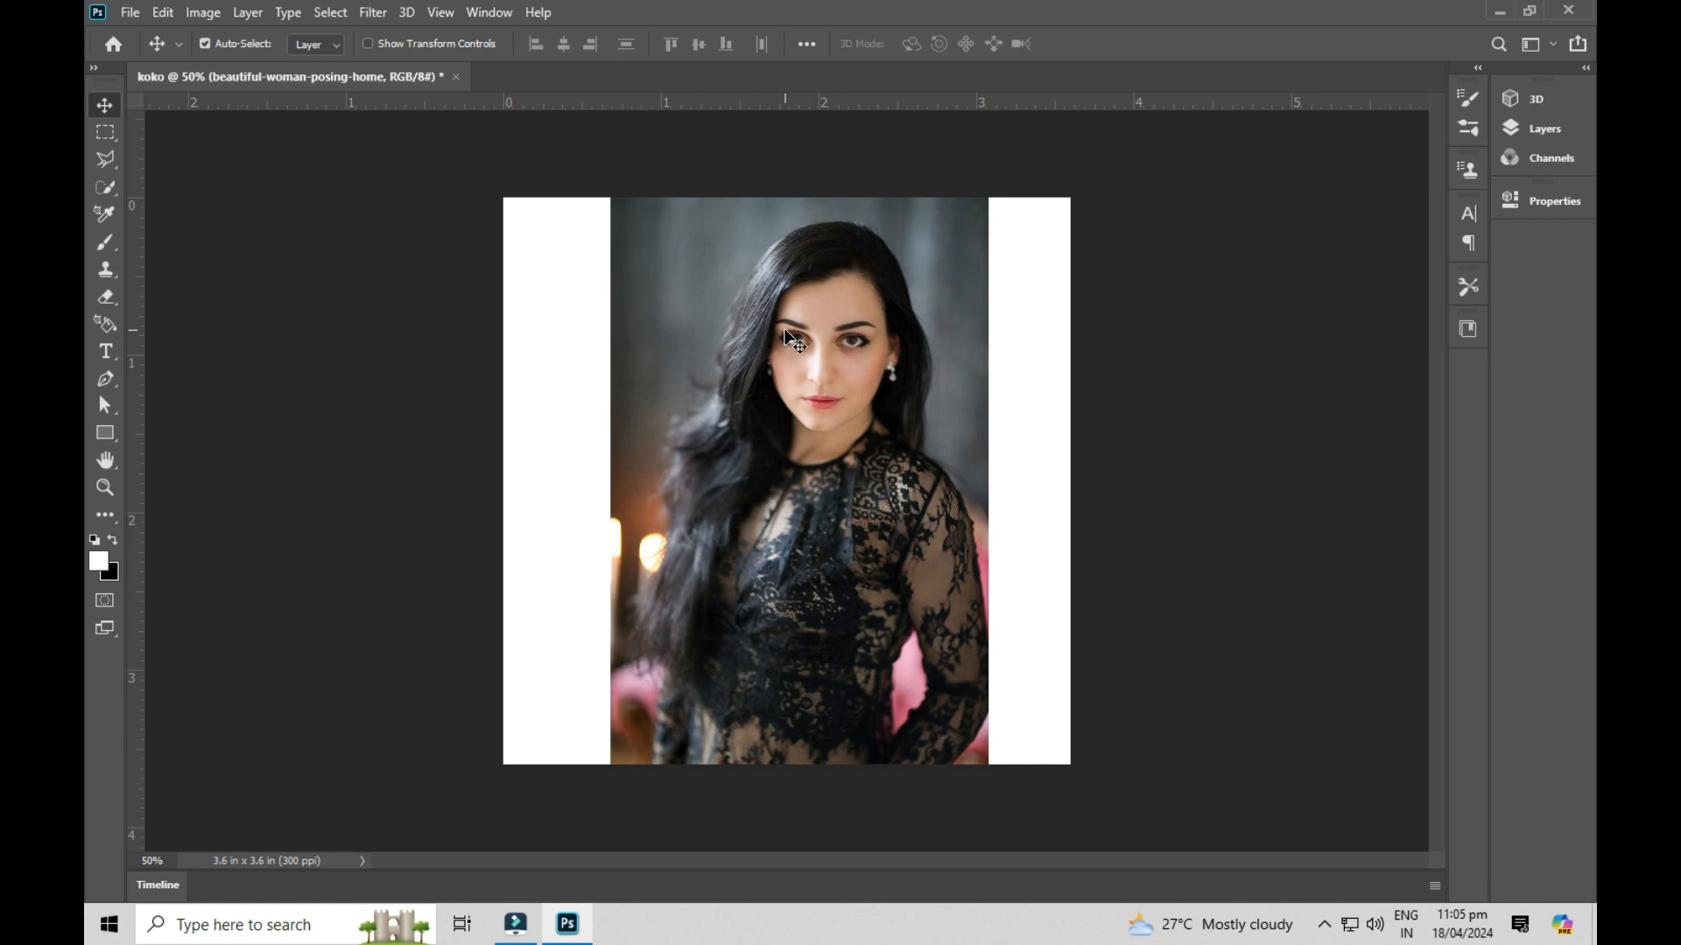
Make a rectangular selection around the woman's head again and duplicate it with Layer Via Copy.
{"action": "left_click", "coordinate": [98, 145]}
{"action": "left_click_drag", "start_coordinate": [960, 217], "coordinate": [659, 436]}
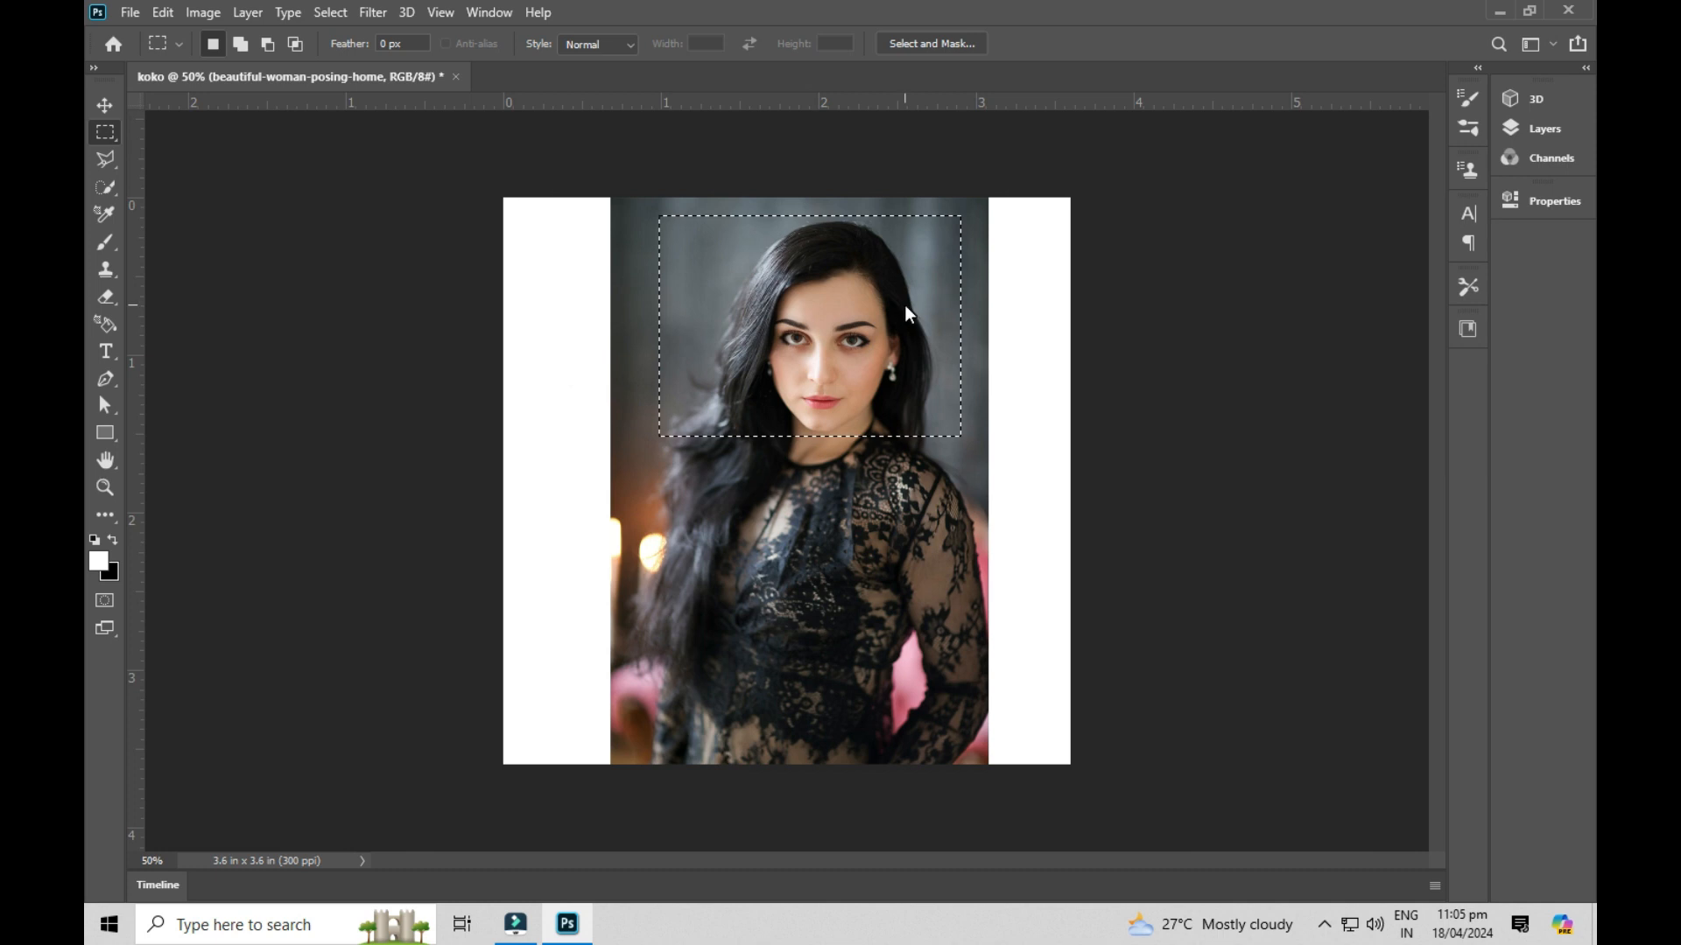
{"action": "right_click", "coordinate": [905, 306]}
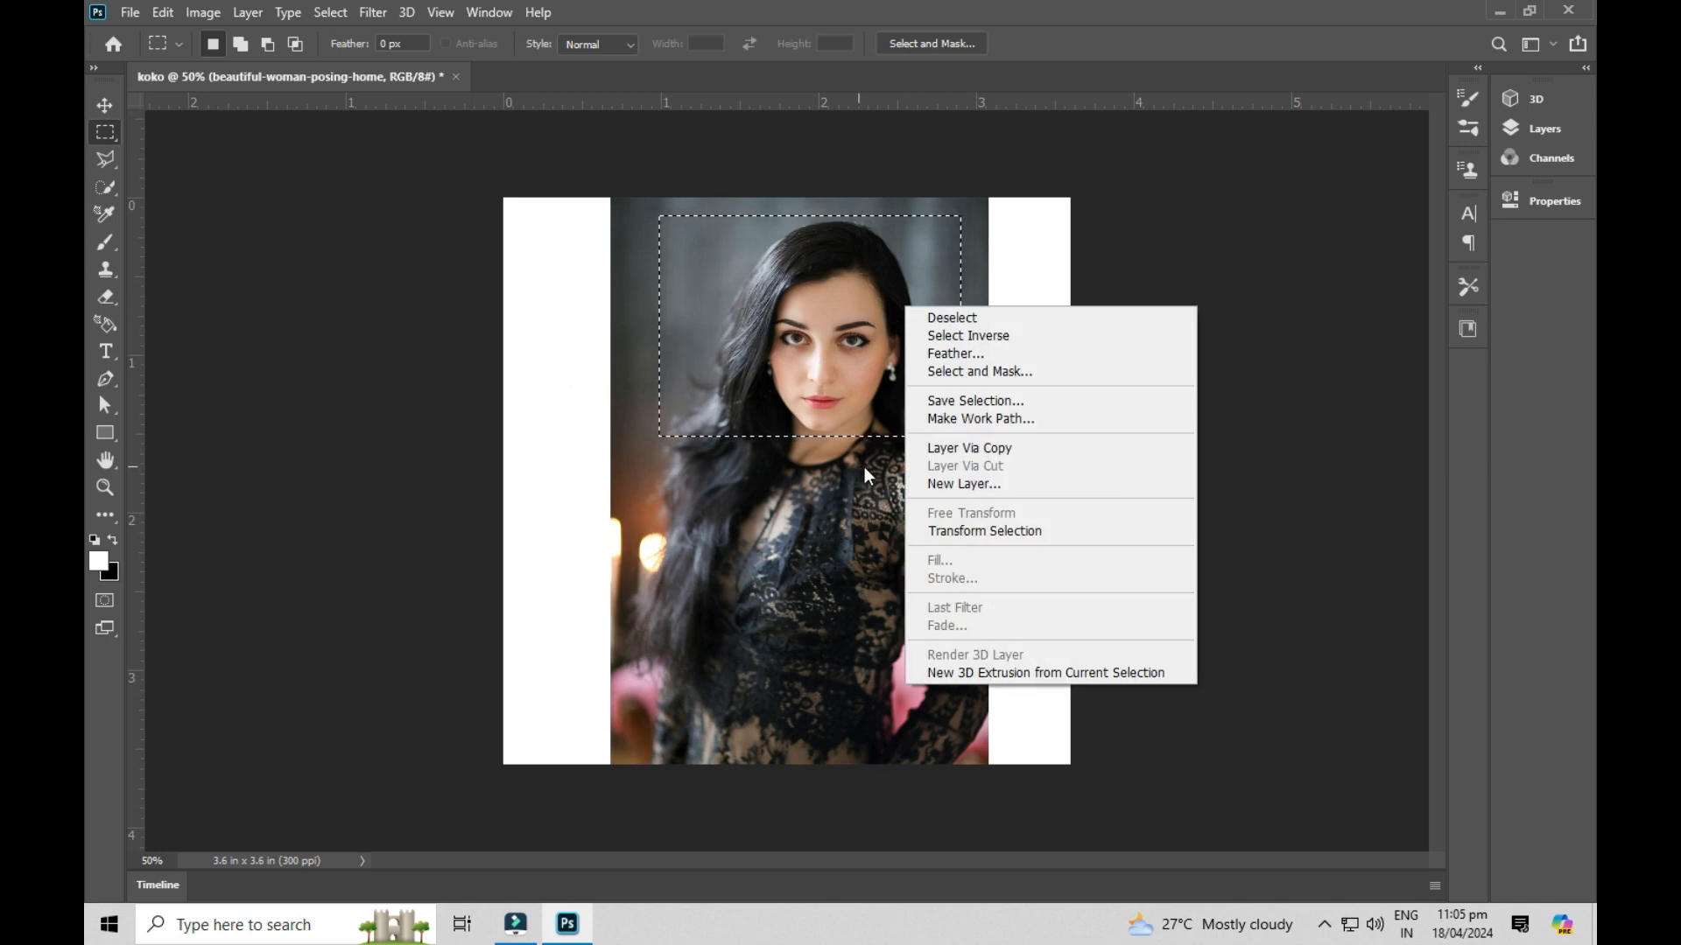
{"action": "left_click", "coordinate": [961, 448]}
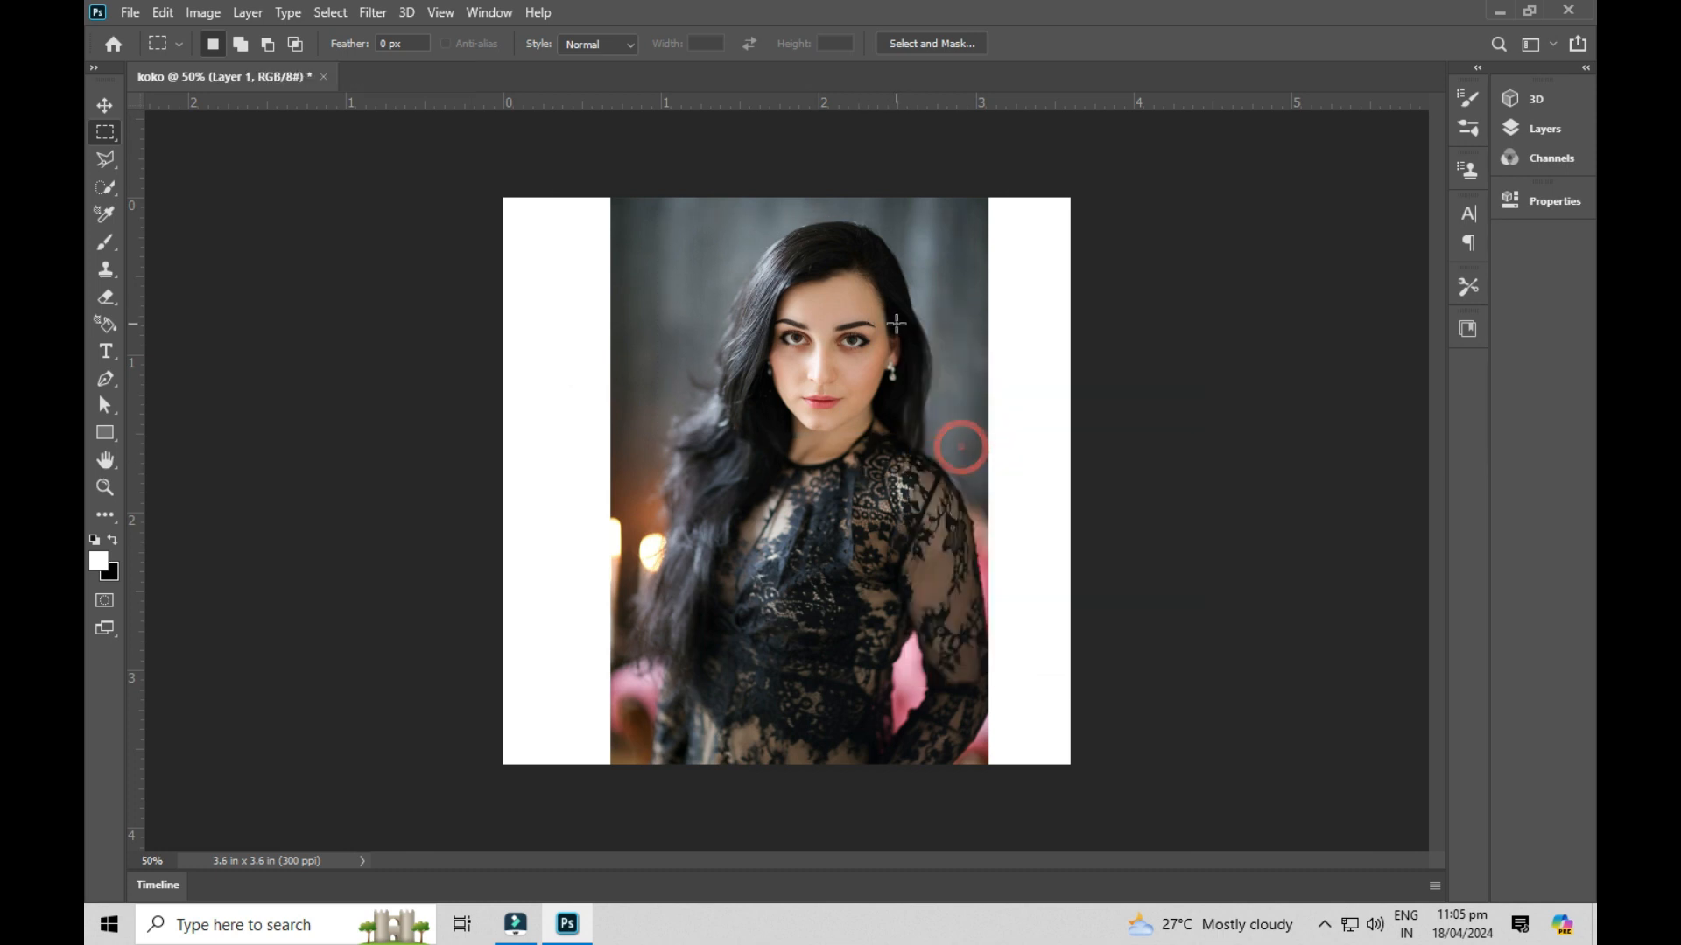
Offset the new rectangular copy from the original photo with the Move tool, and remove that copied layer.
{"action": "left_click", "coordinate": [105, 105]}
{"action": "left_click_drag", "start_coordinate": [883, 324], "coordinate": [806, 352]}
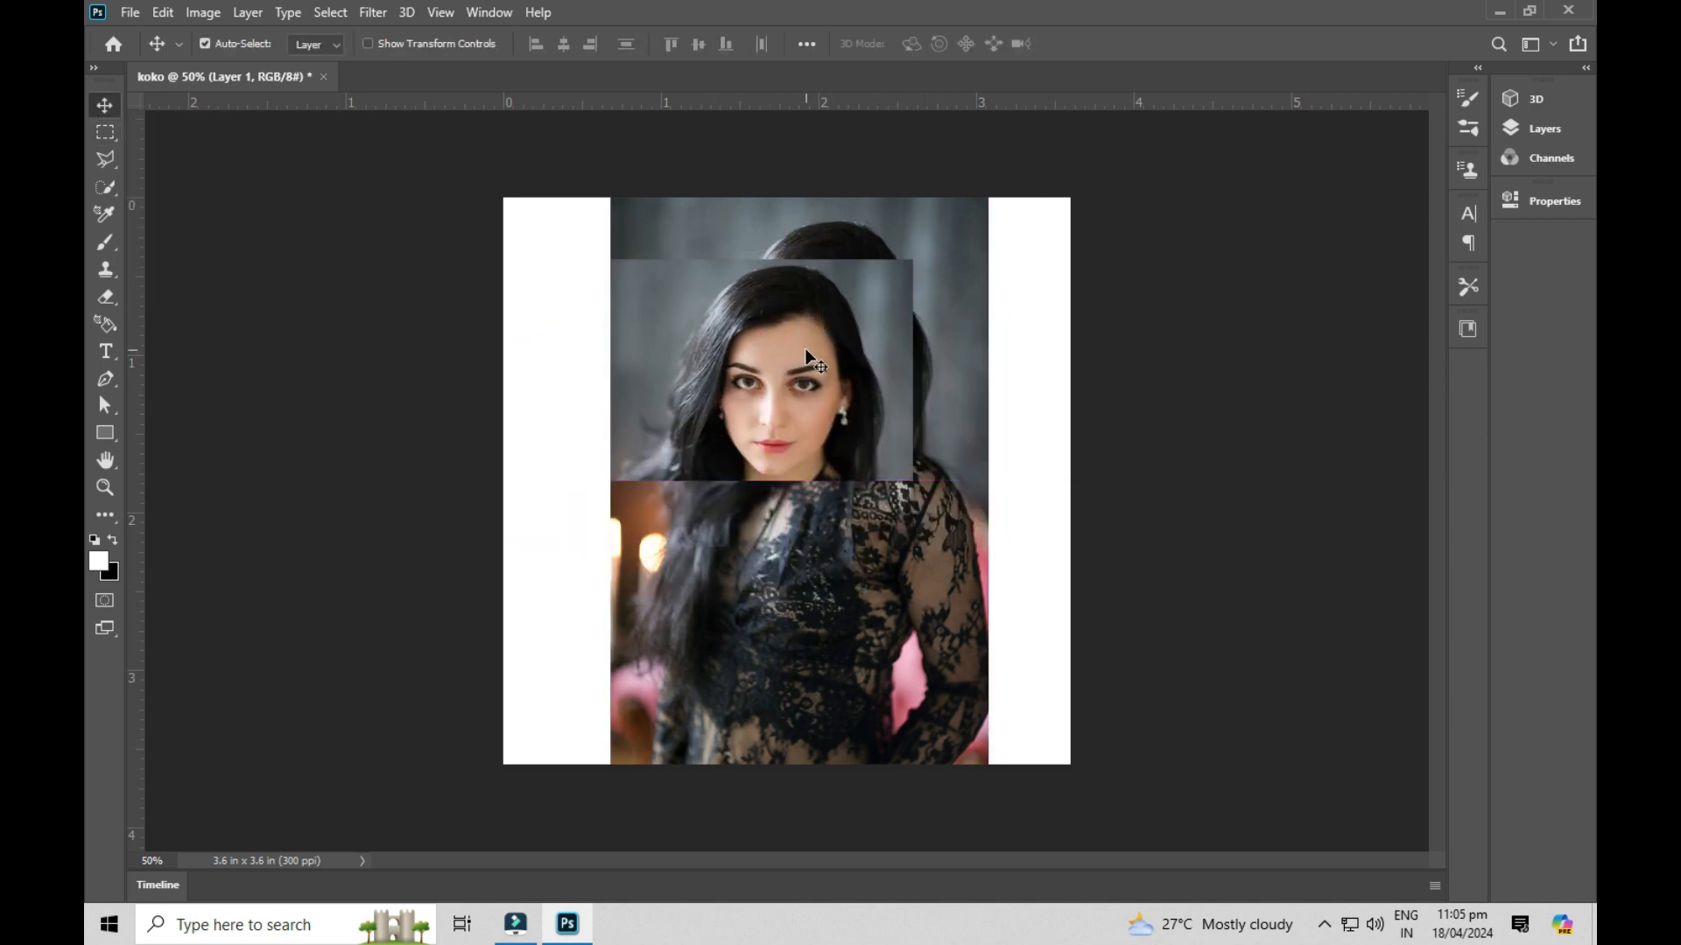
{"action": "key", "text": "Delete"}
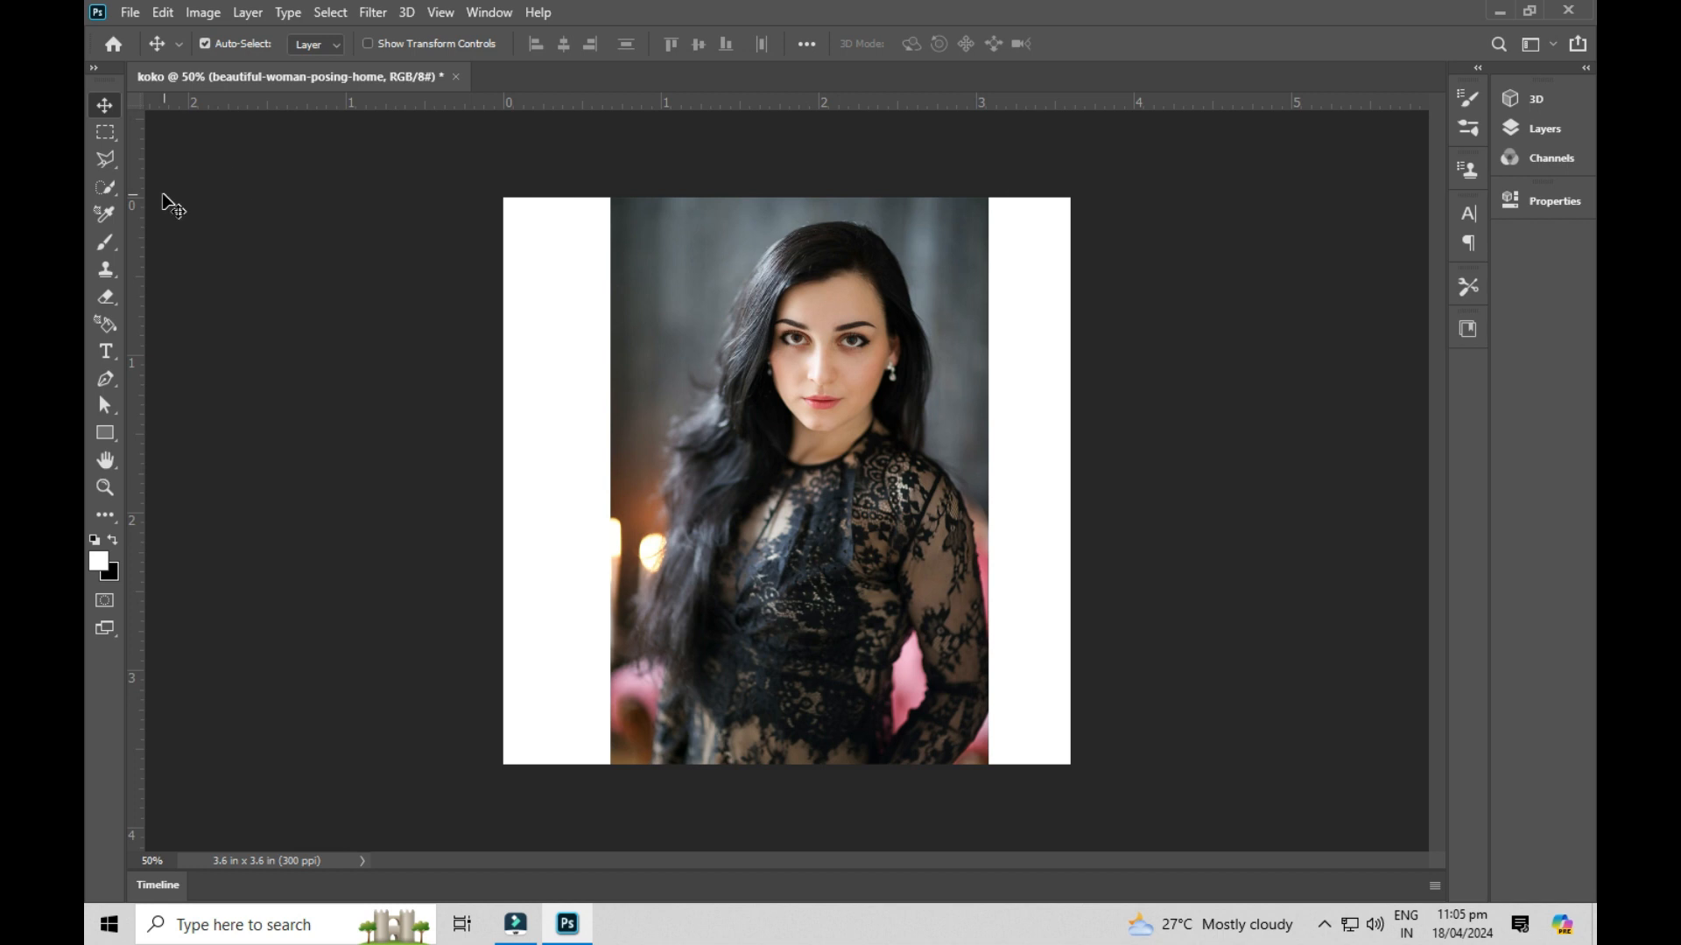
Position an elliptical marquee selection over the woman's face and copy it to a new layer with Layer Via Copy.
{"action": "right_click", "coordinate": [90, 125]}
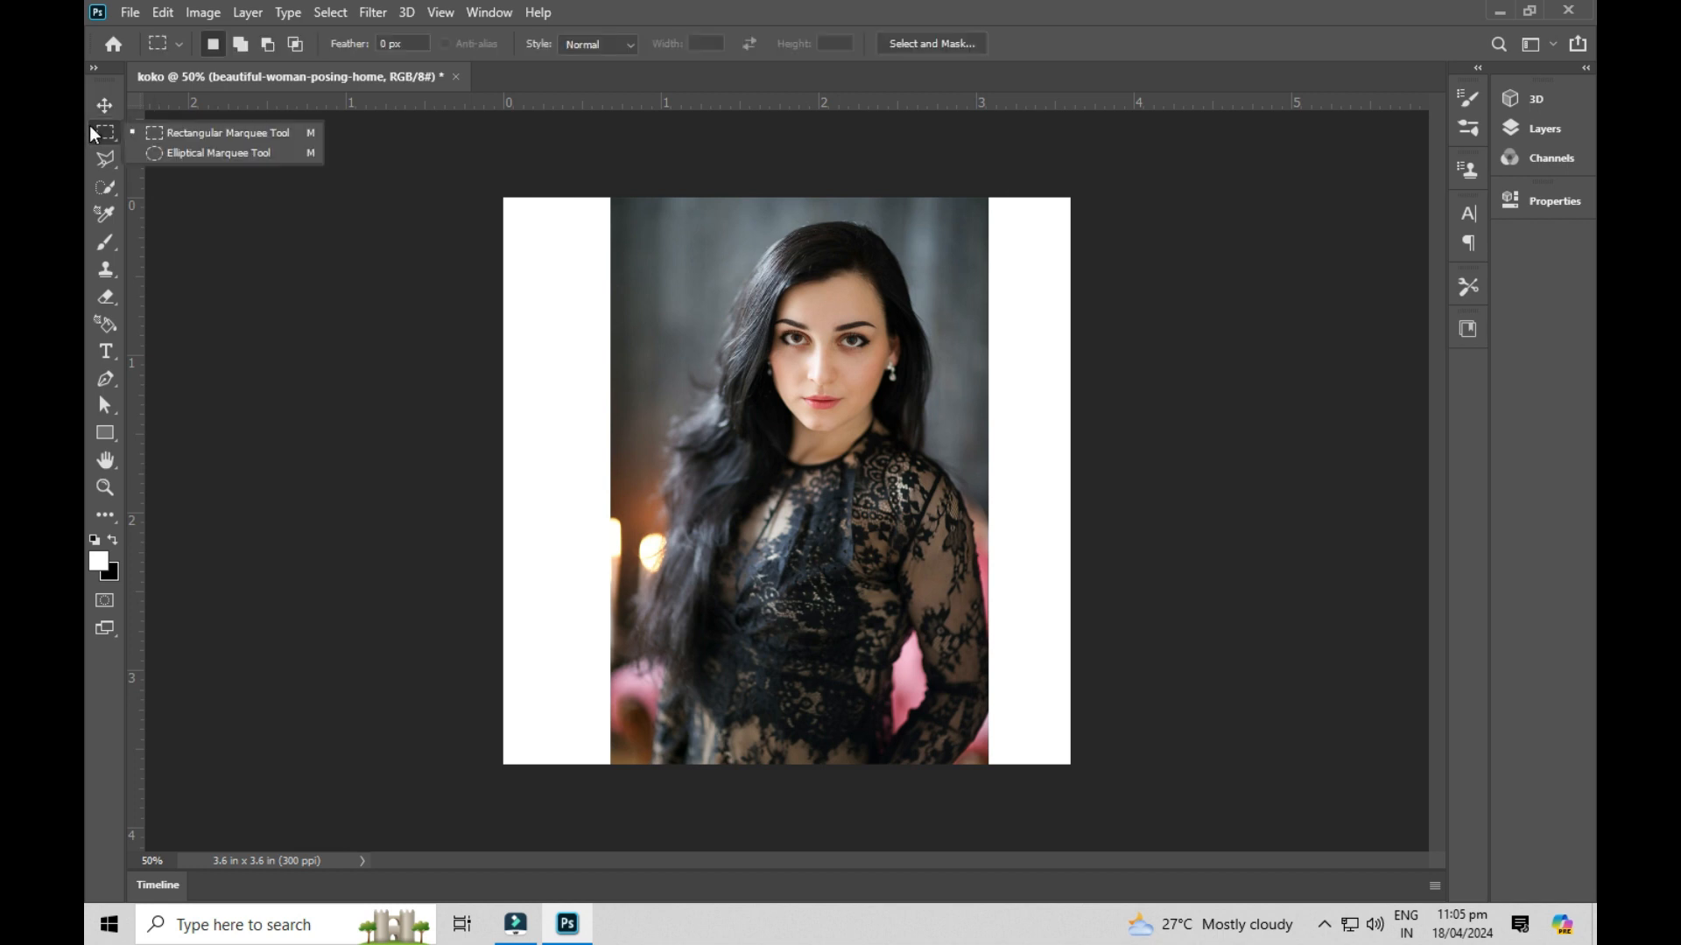
{"action": "left_click", "coordinate": [231, 154]}
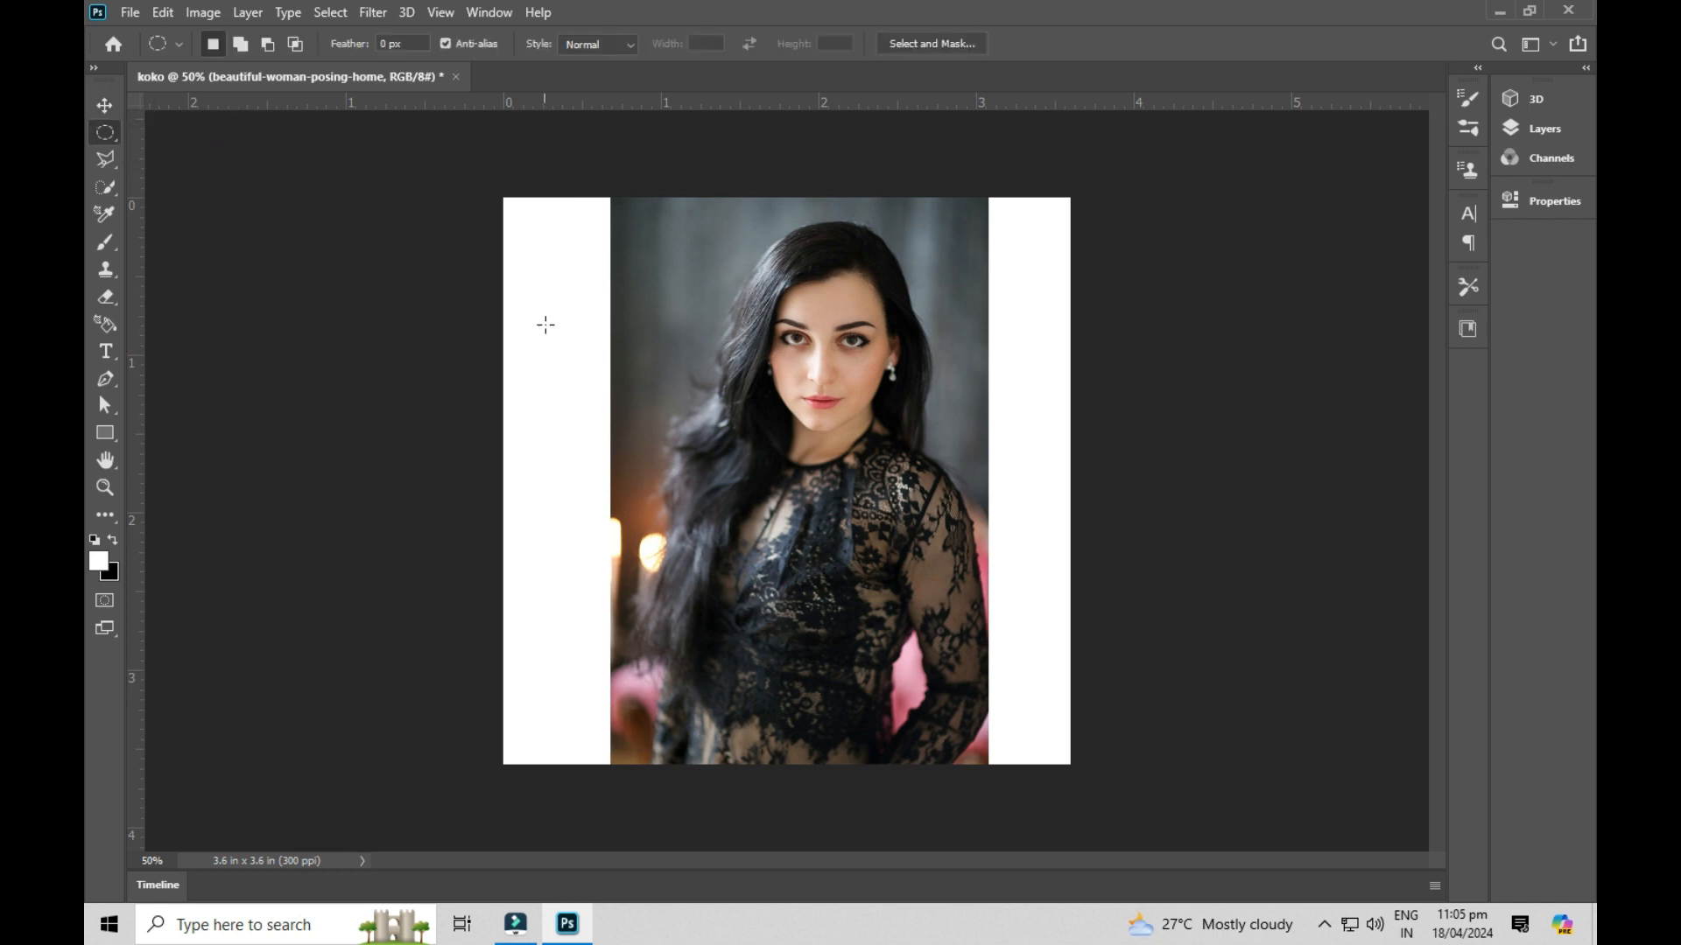
{"action": "right_click", "coordinate": [100, 133]}
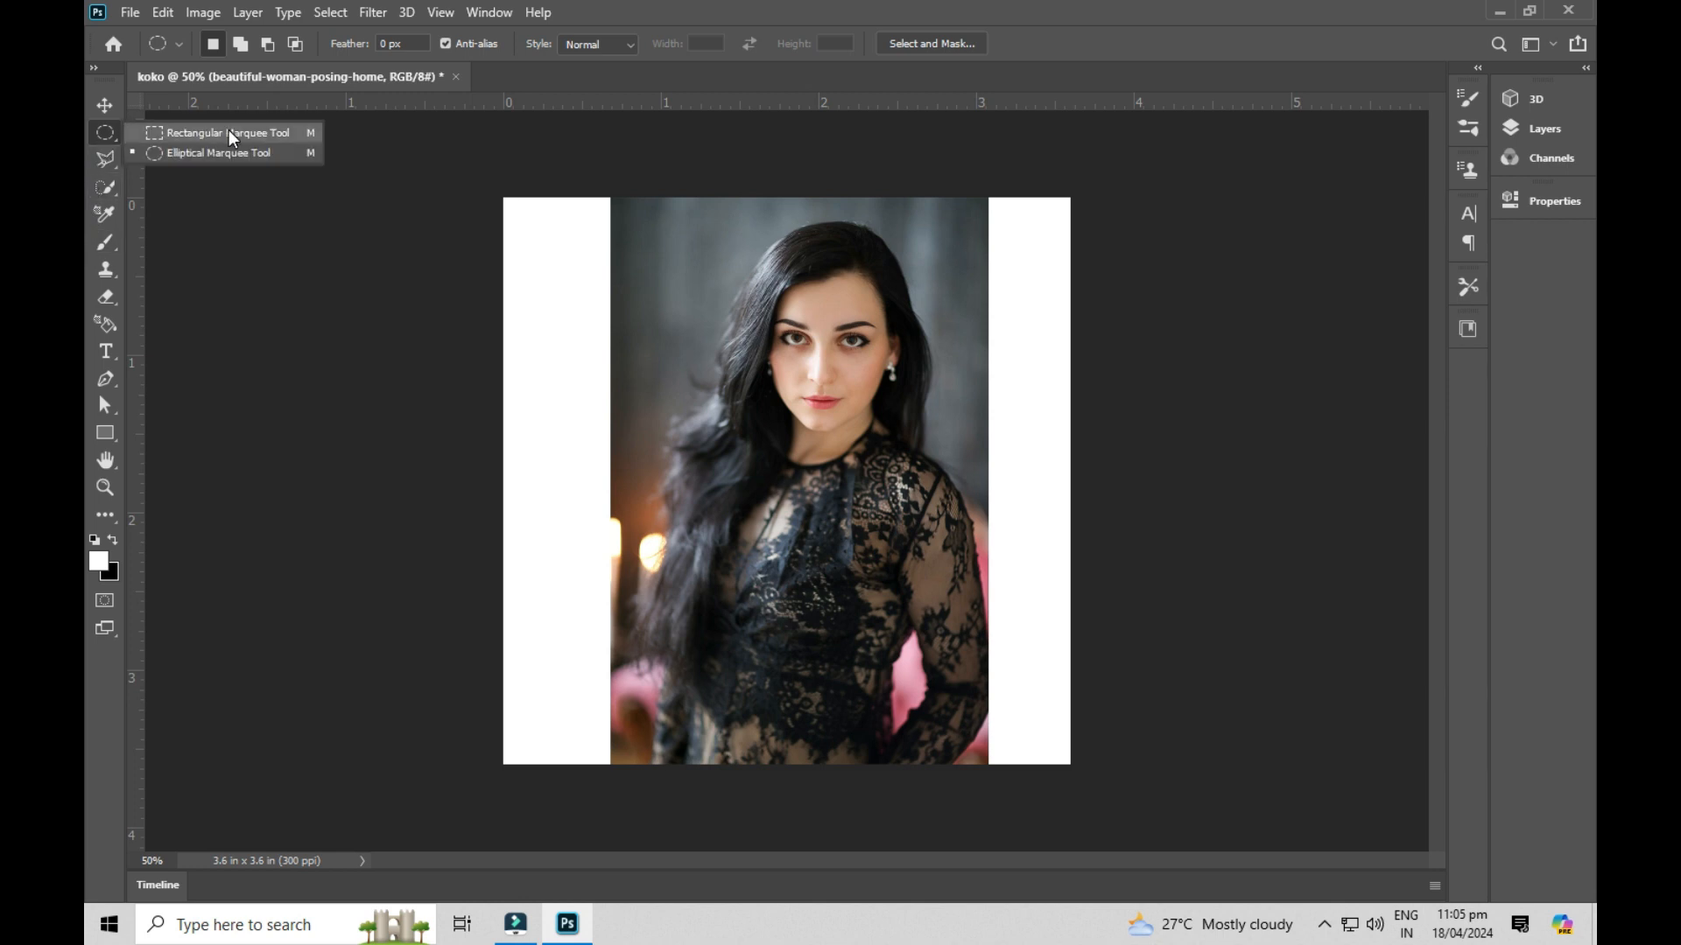
{"action": "left_click", "coordinate": [202, 152]}
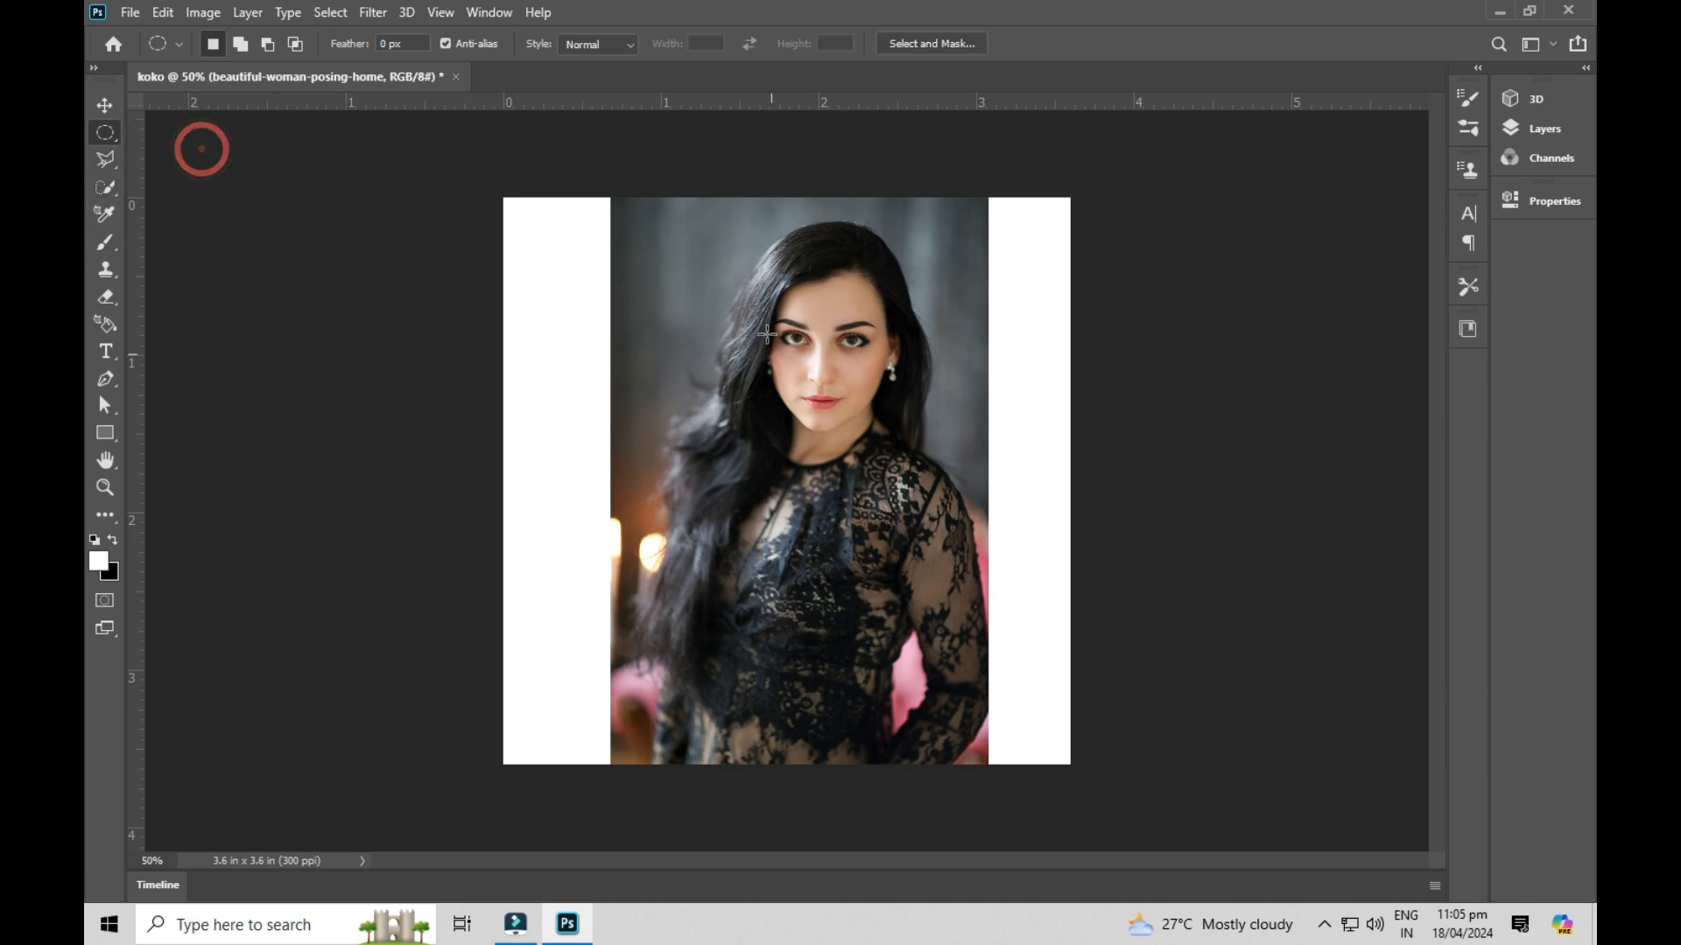
{"action": "left_click_drag", "start_coordinate": [817, 382], "coordinate": [637, 227]}
{"action": "left_click_drag", "start_coordinate": [725, 317], "coordinate": [827, 362]}
{"action": "right_click", "coordinate": [807, 355]}
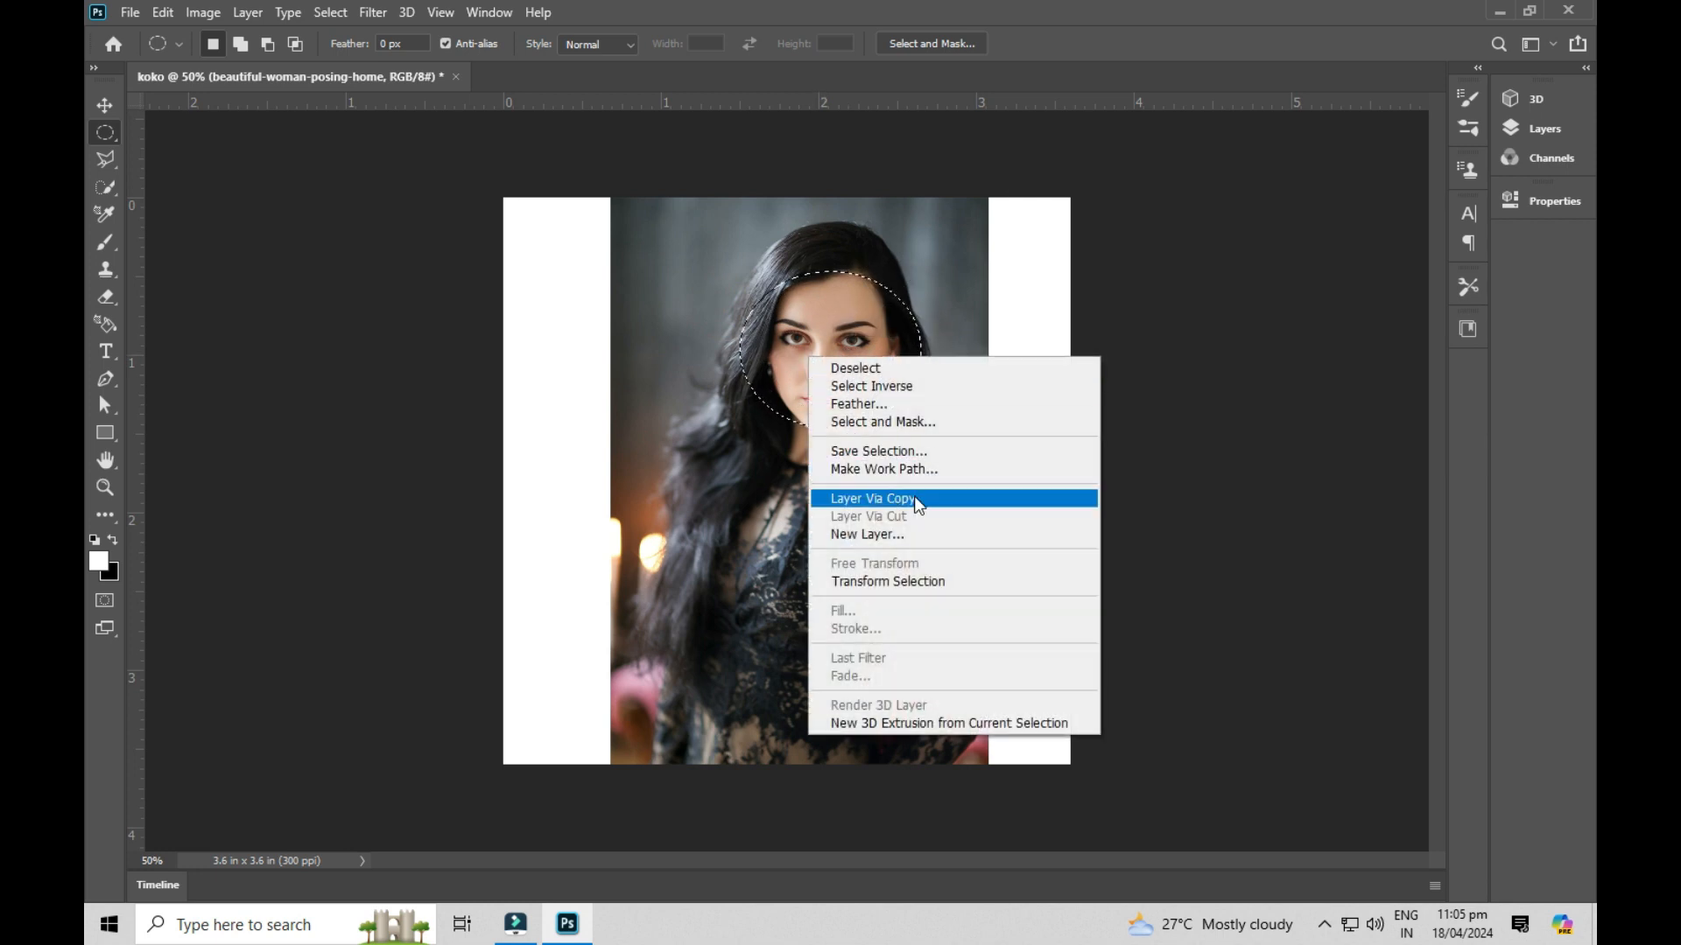
{"action": "left_click", "coordinate": [881, 501]}
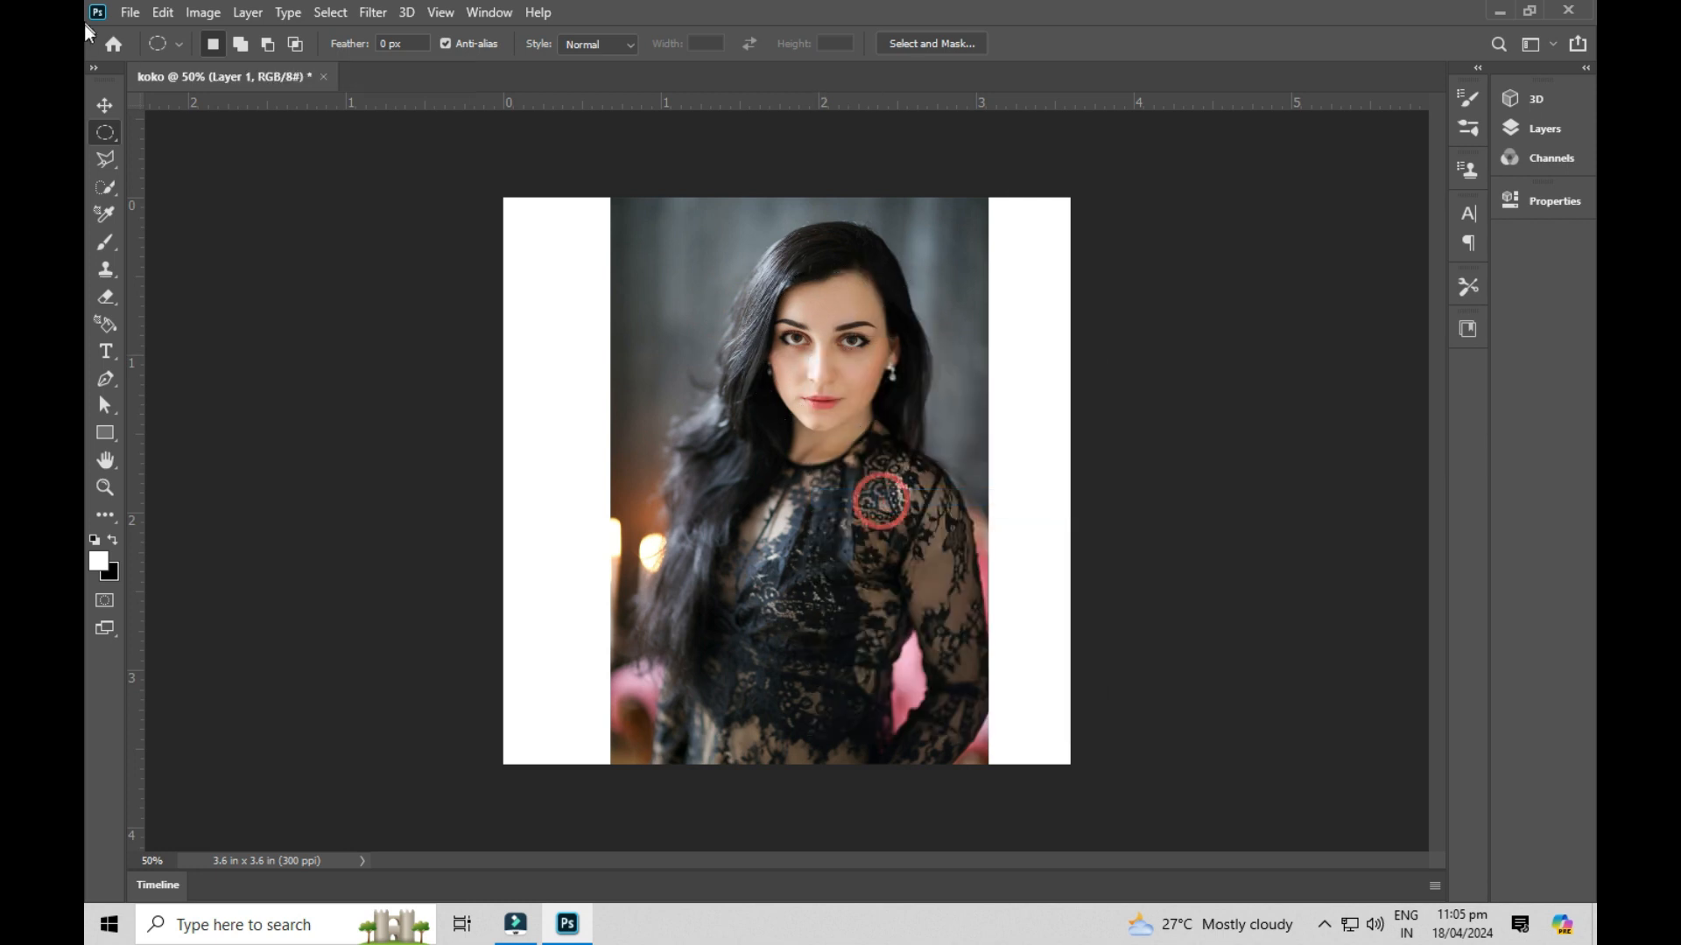
Move the elliptical face copy down and left, across the photo's left edge, and delete its layer.
{"action": "left_click", "coordinate": [105, 105]}
{"action": "left_click_drag", "start_coordinate": [910, 362], "coordinate": [669, 533]}
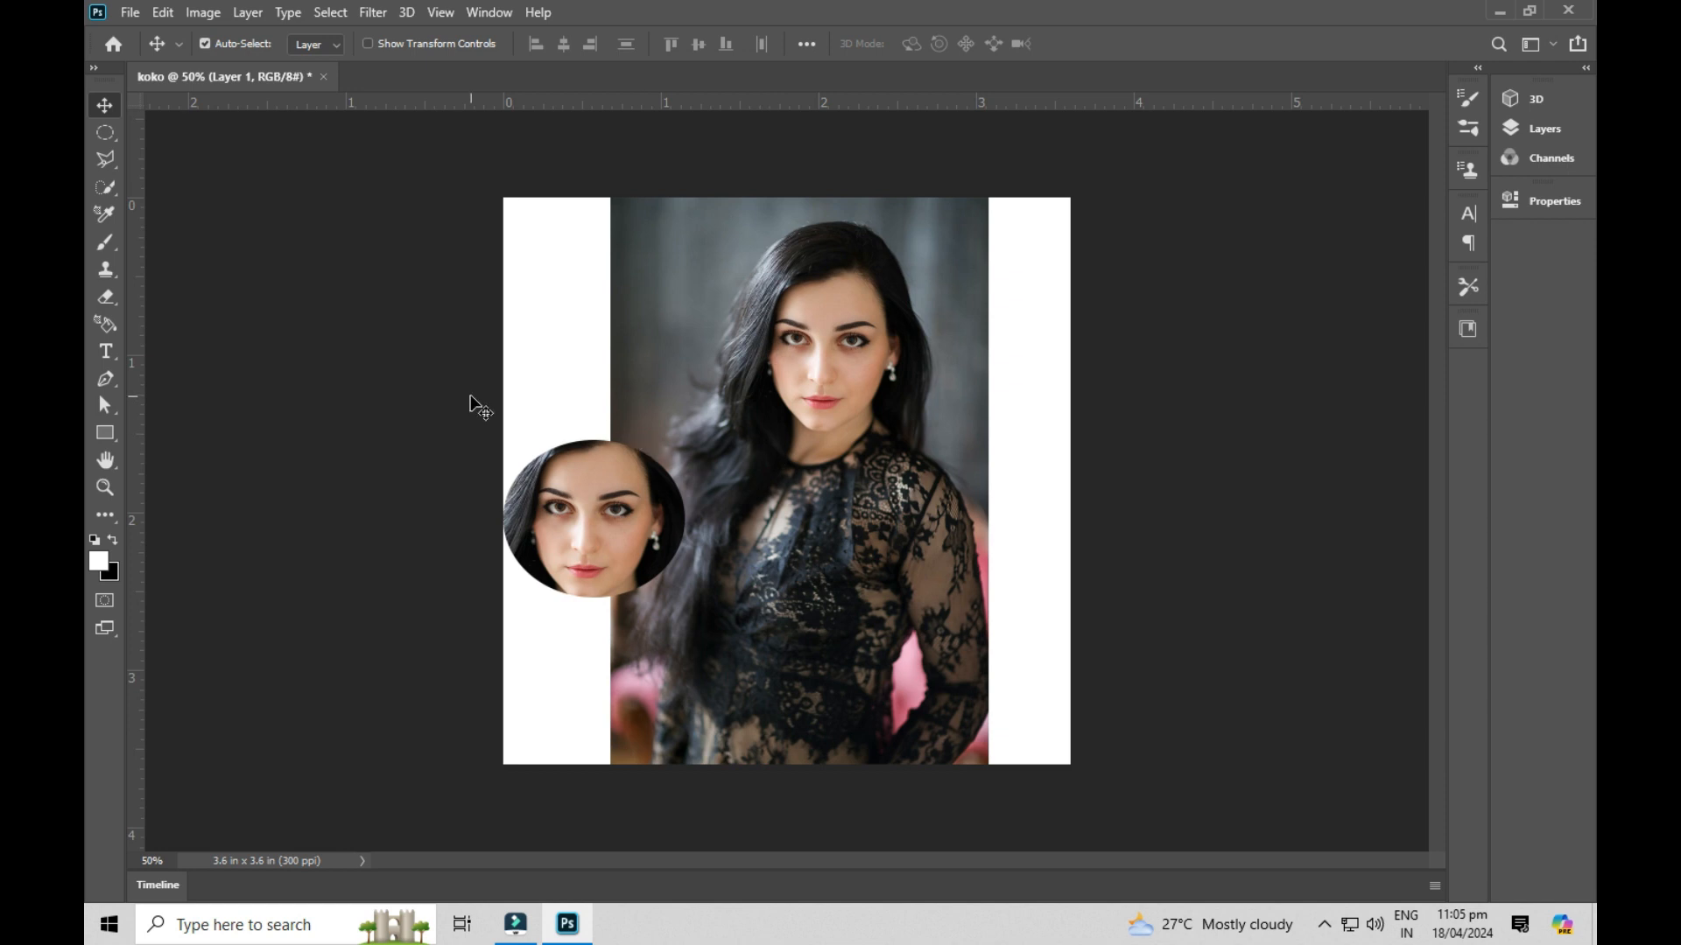
{"action": "key", "text": "Delete"}
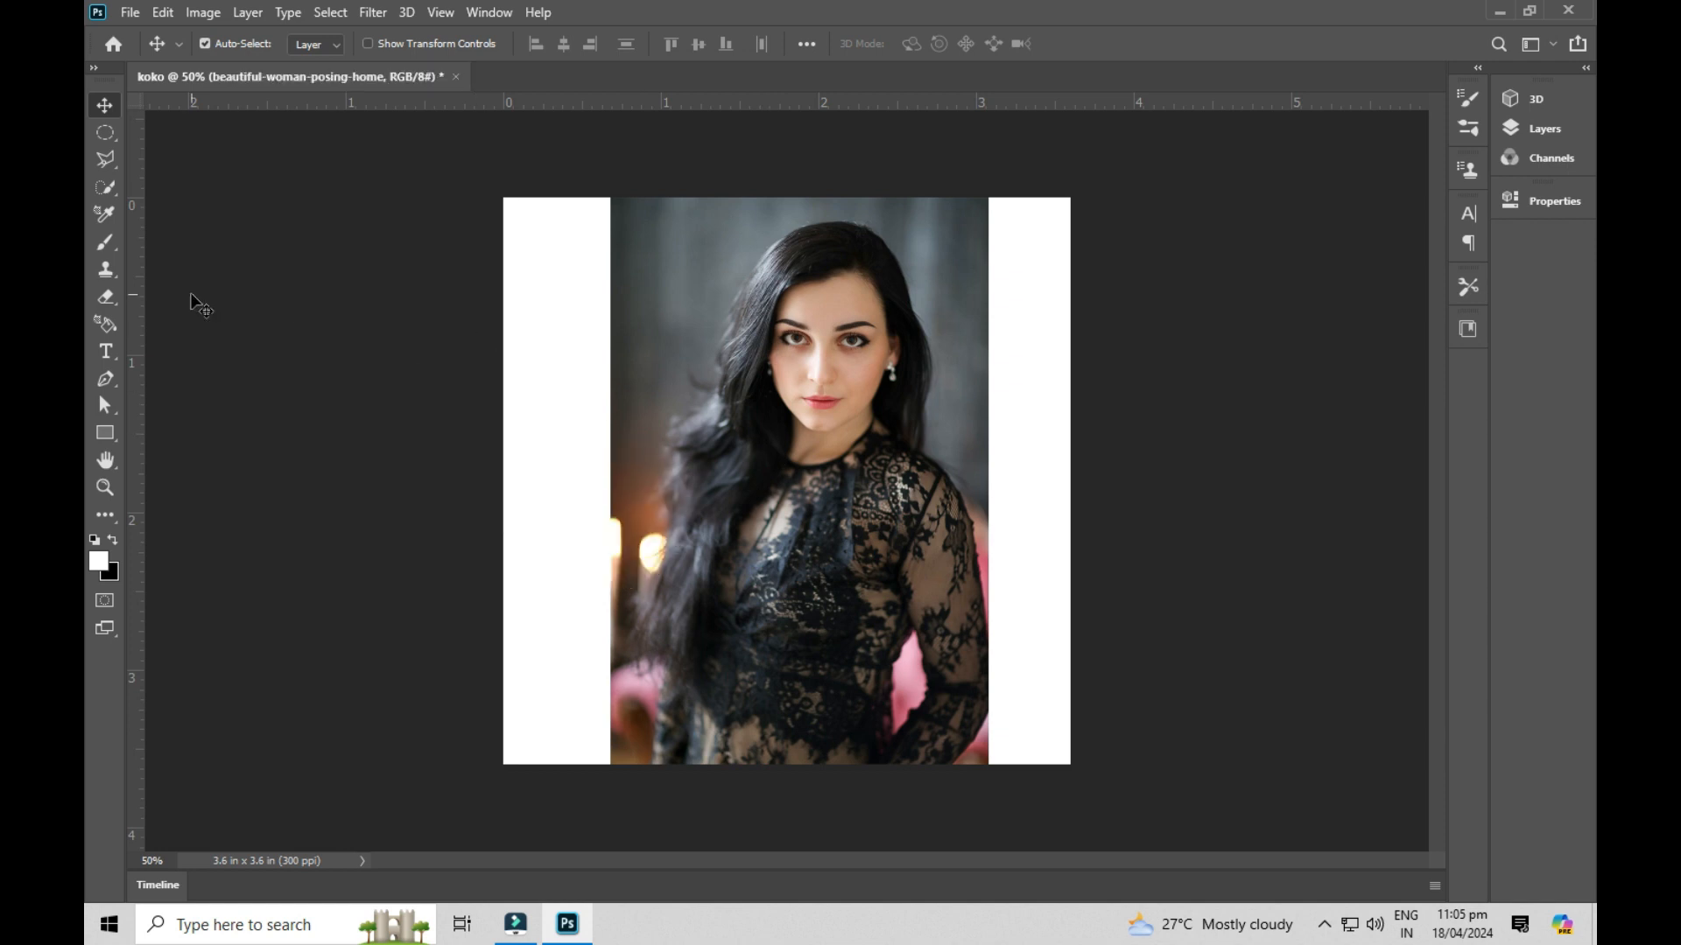
Outline the woman's head freehand with the Lasso tool and duplicate the selected area with Layer Via Copy.
{"action": "left_click", "coordinate": [101, 166]}
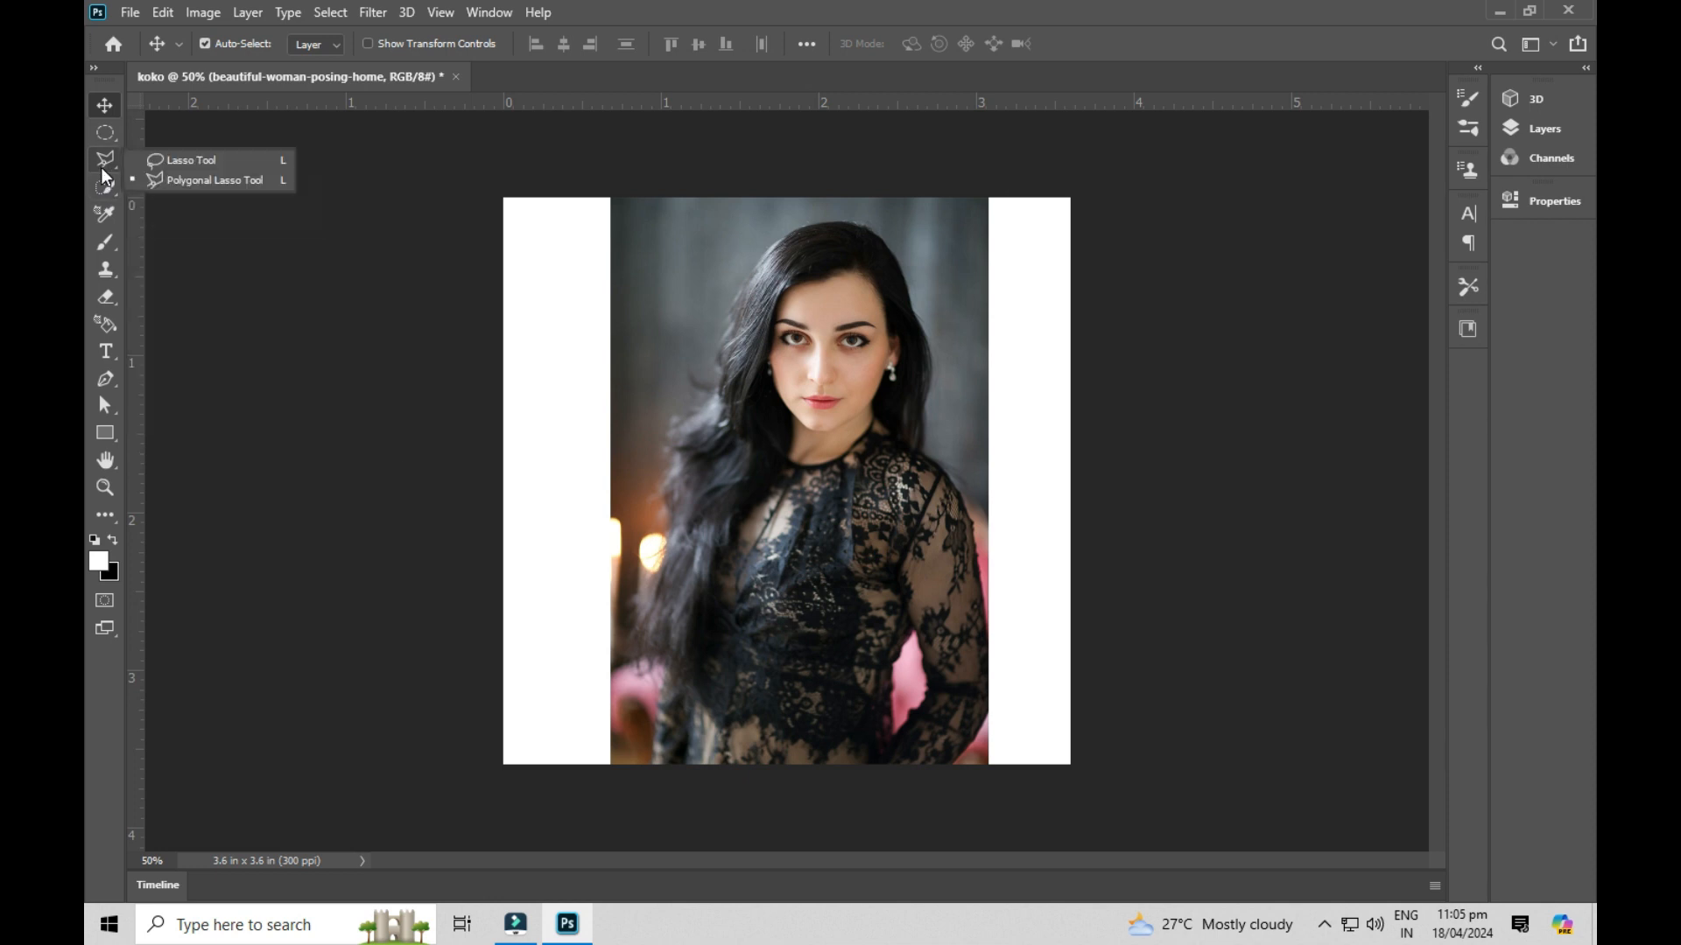
{"action": "left_click", "coordinate": [189, 162]}
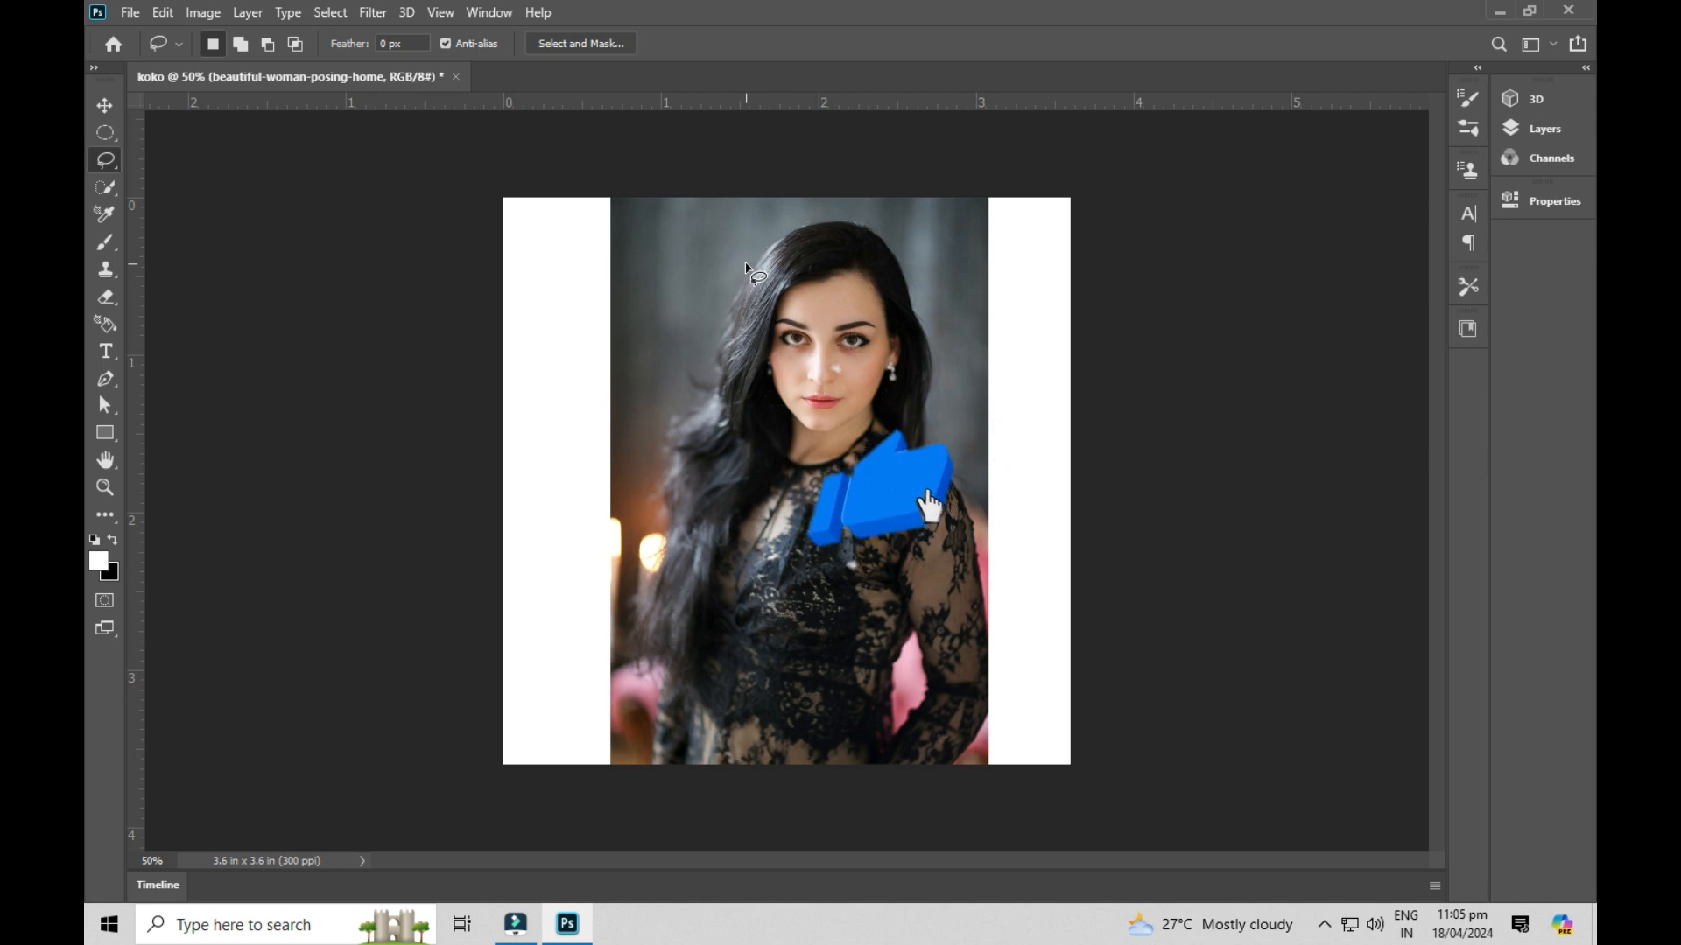
{"action": "mouse_move", "coordinate": [742, 235]}
{"action": "left_mouse_down"}
{"action": "mouse_move", "coordinate": [647, 242]}
{"action": "mouse_move", "coordinate": [638, 339]}
{"action": "mouse_move", "coordinate": [662, 385]}
{"action": "mouse_move", "coordinate": [737, 425]}
{"action": "mouse_move", "coordinate": [895, 436]}
{"action": "mouse_move", "coordinate": [930, 379]}
{"action": "mouse_move", "coordinate": [920, 269]}
{"action": "mouse_move", "coordinate": [823, 216]}
{"action": "mouse_move", "coordinate": [736, 225]}
{"action": "left_mouse_up"}
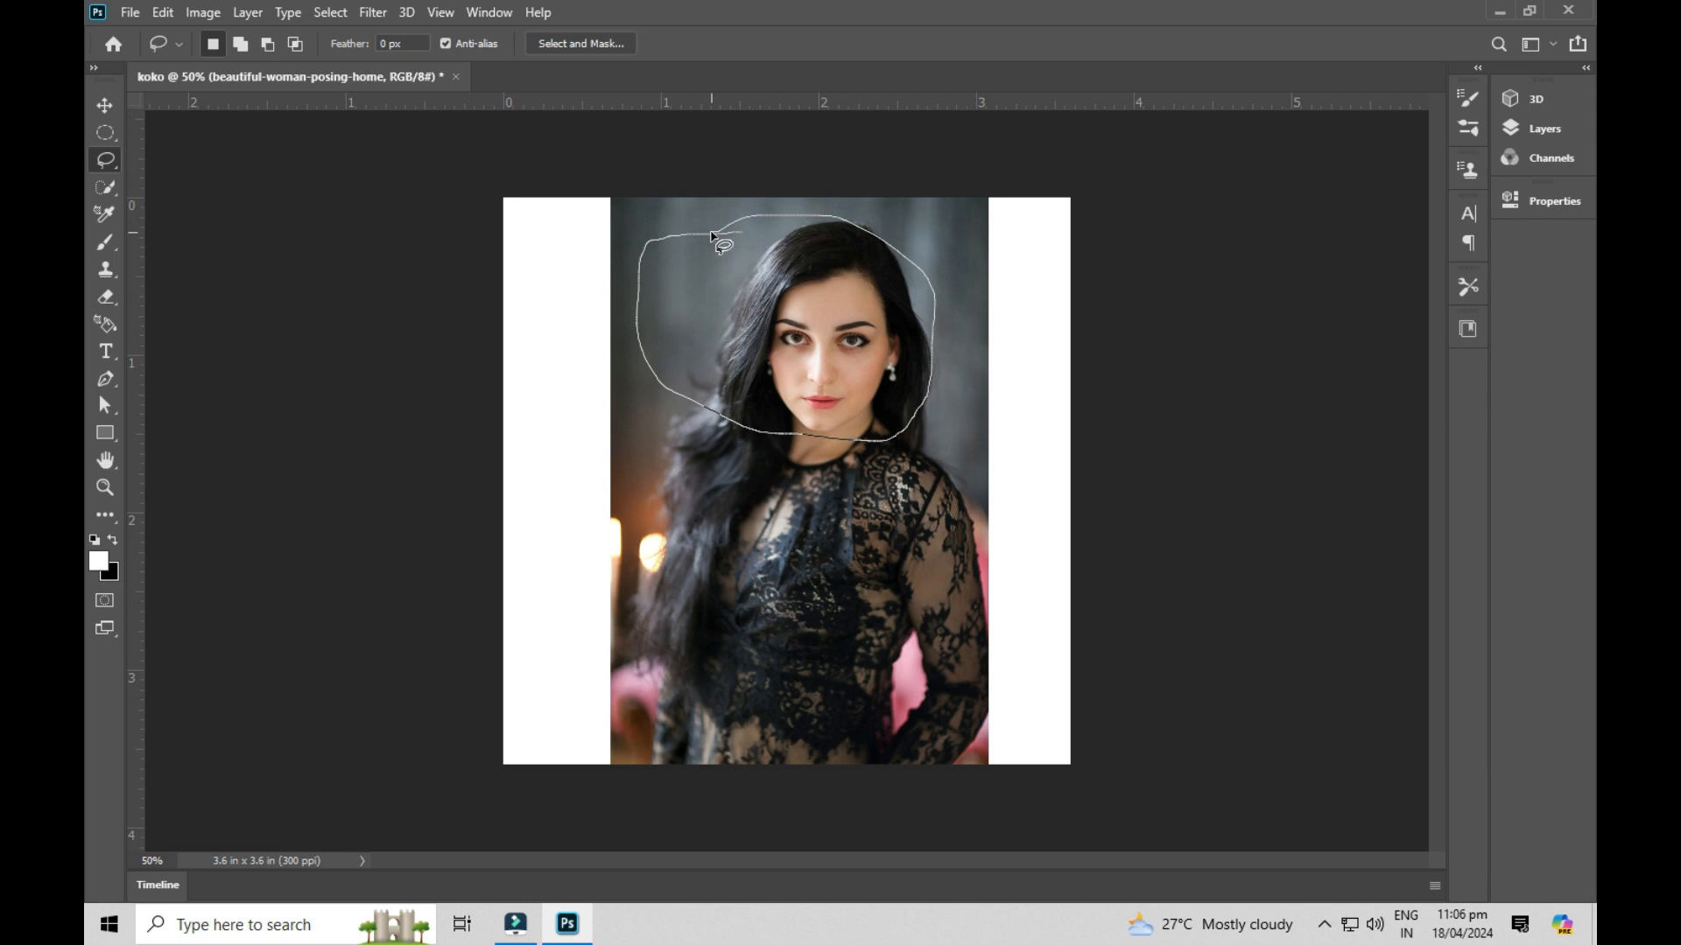
{"action": "left_click_drag", "start_coordinate": [711, 234], "coordinate": [712, 233]}
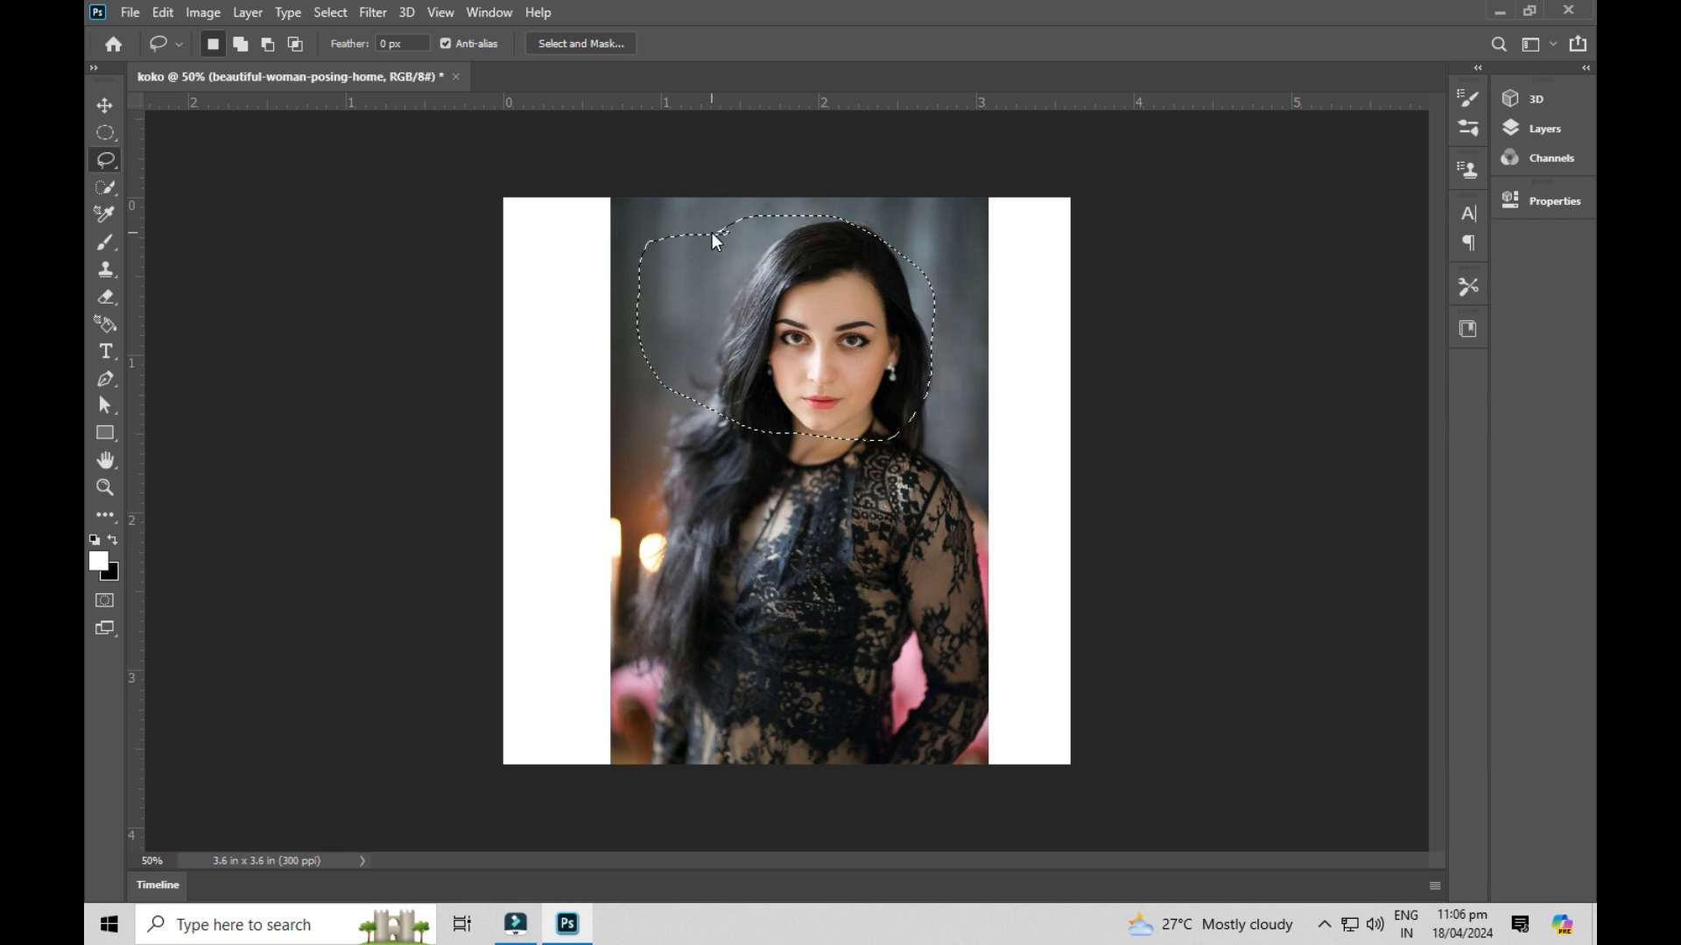
{"action": "mouse_move", "coordinate": [856, 308]}
{"action": "left_mouse_down"}
{"action": "mouse_move", "coordinate": [919, 377]}
{"action": "mouse_move", "coordinate": [945, 376]}
{"action": "mouse_move", "coordinate": [875, 293]}
{"action": "left_mouse_up"}
{"action": "right_click", "coordinate": [872, 308]}
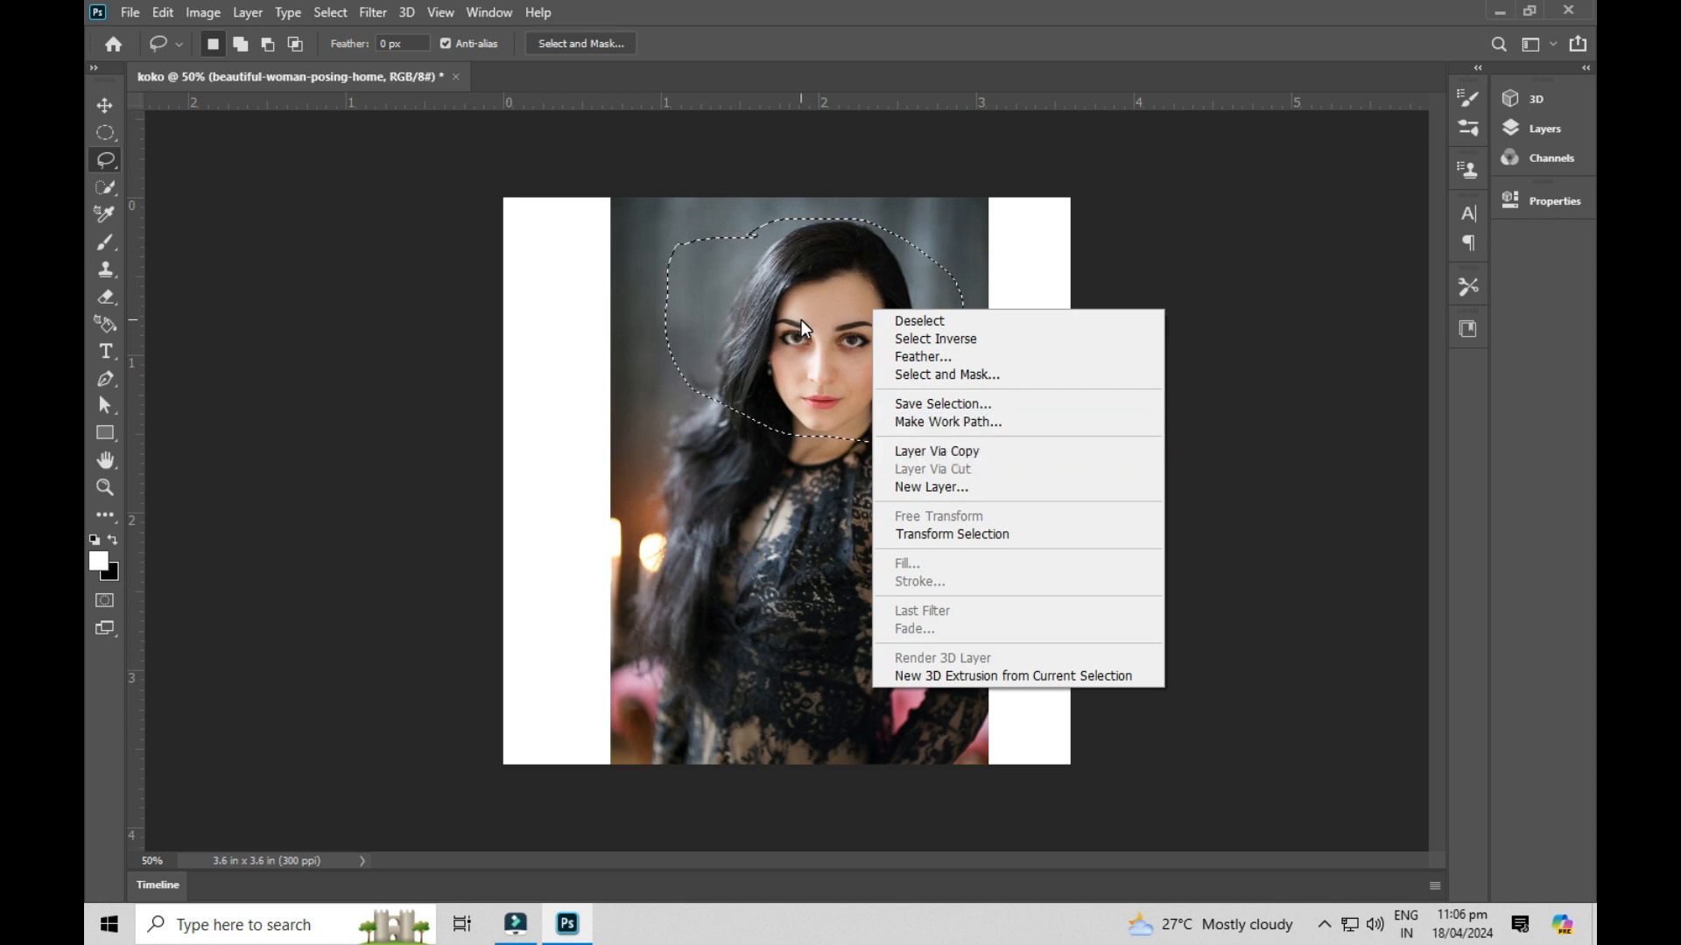
{"action": "left_click", "coordinate": [932, 452]}
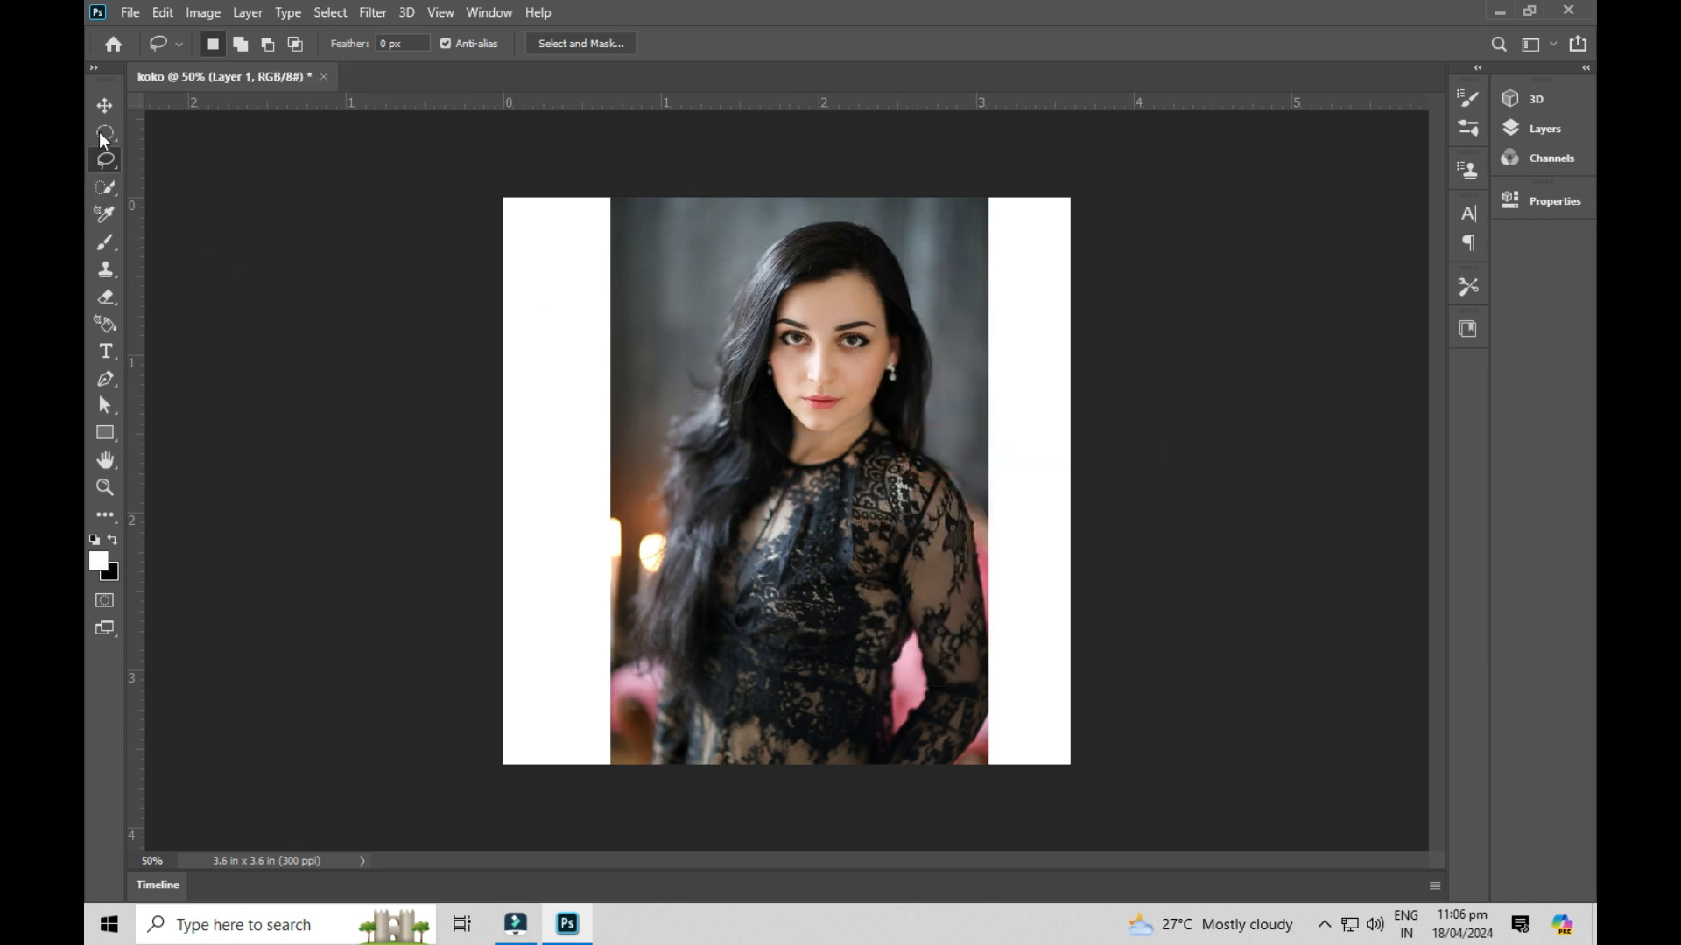
Move the lassoed head copy to the lower left of the canvas and delete that layer.
{"action": "left_click", "coordinate": [104, 105]}
{"action": "left_click_drag", "start_coordinate": [696, 314], "coordinate": [565, 534]}
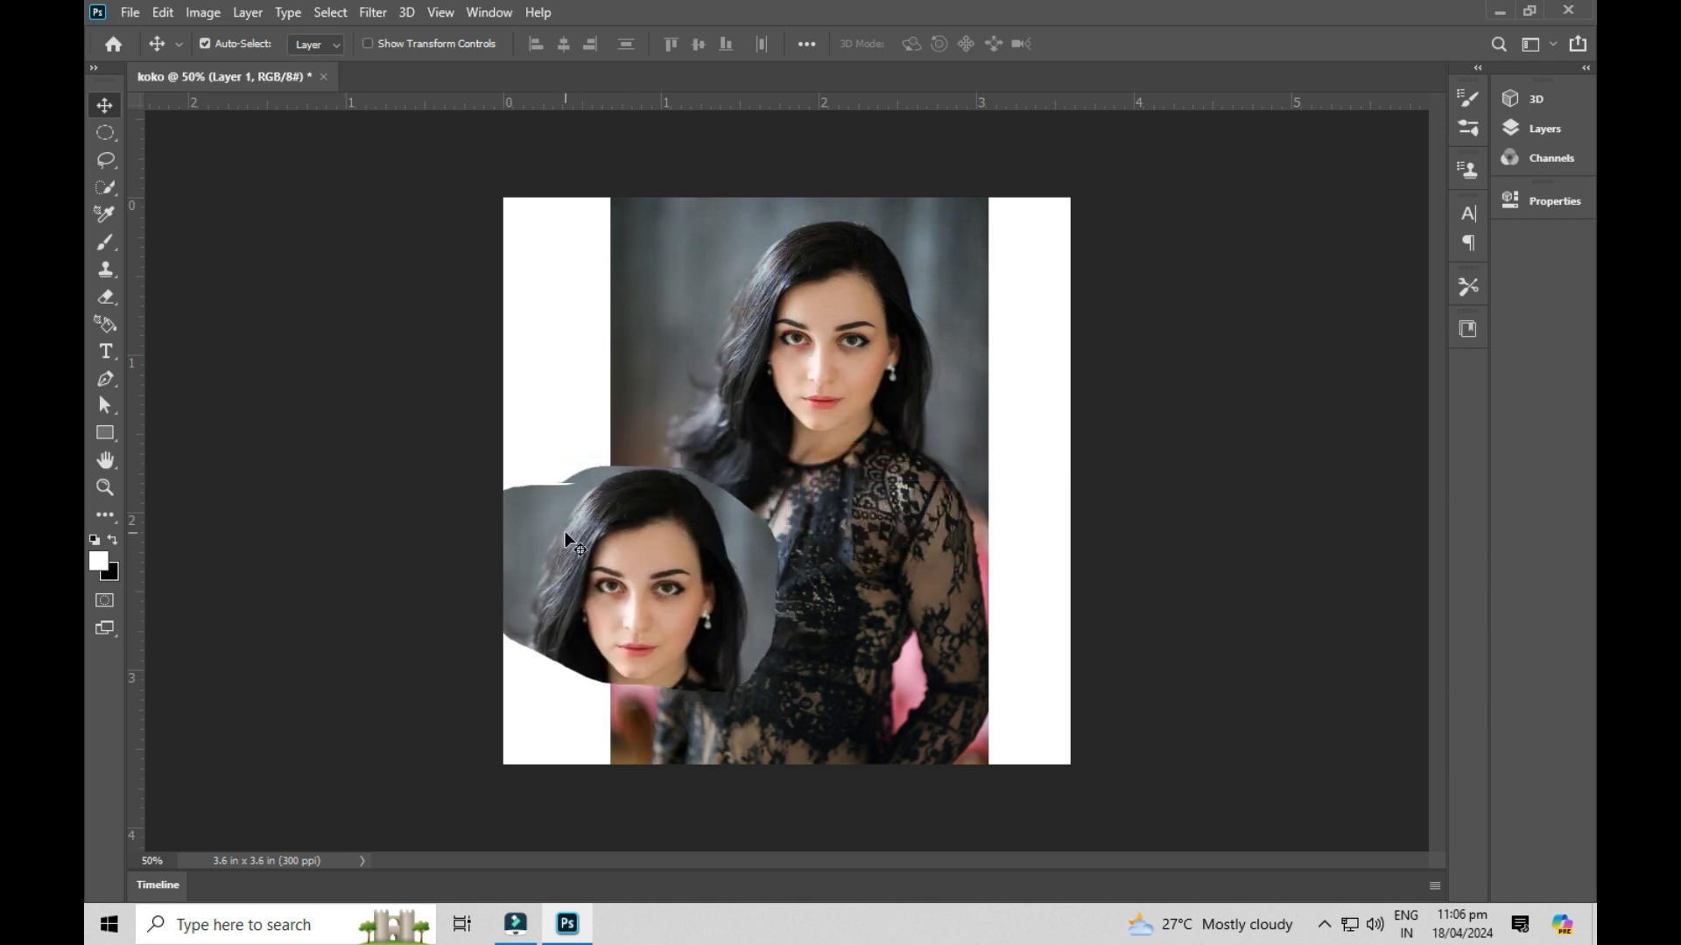
{"action": "key", "text": "Delete"}
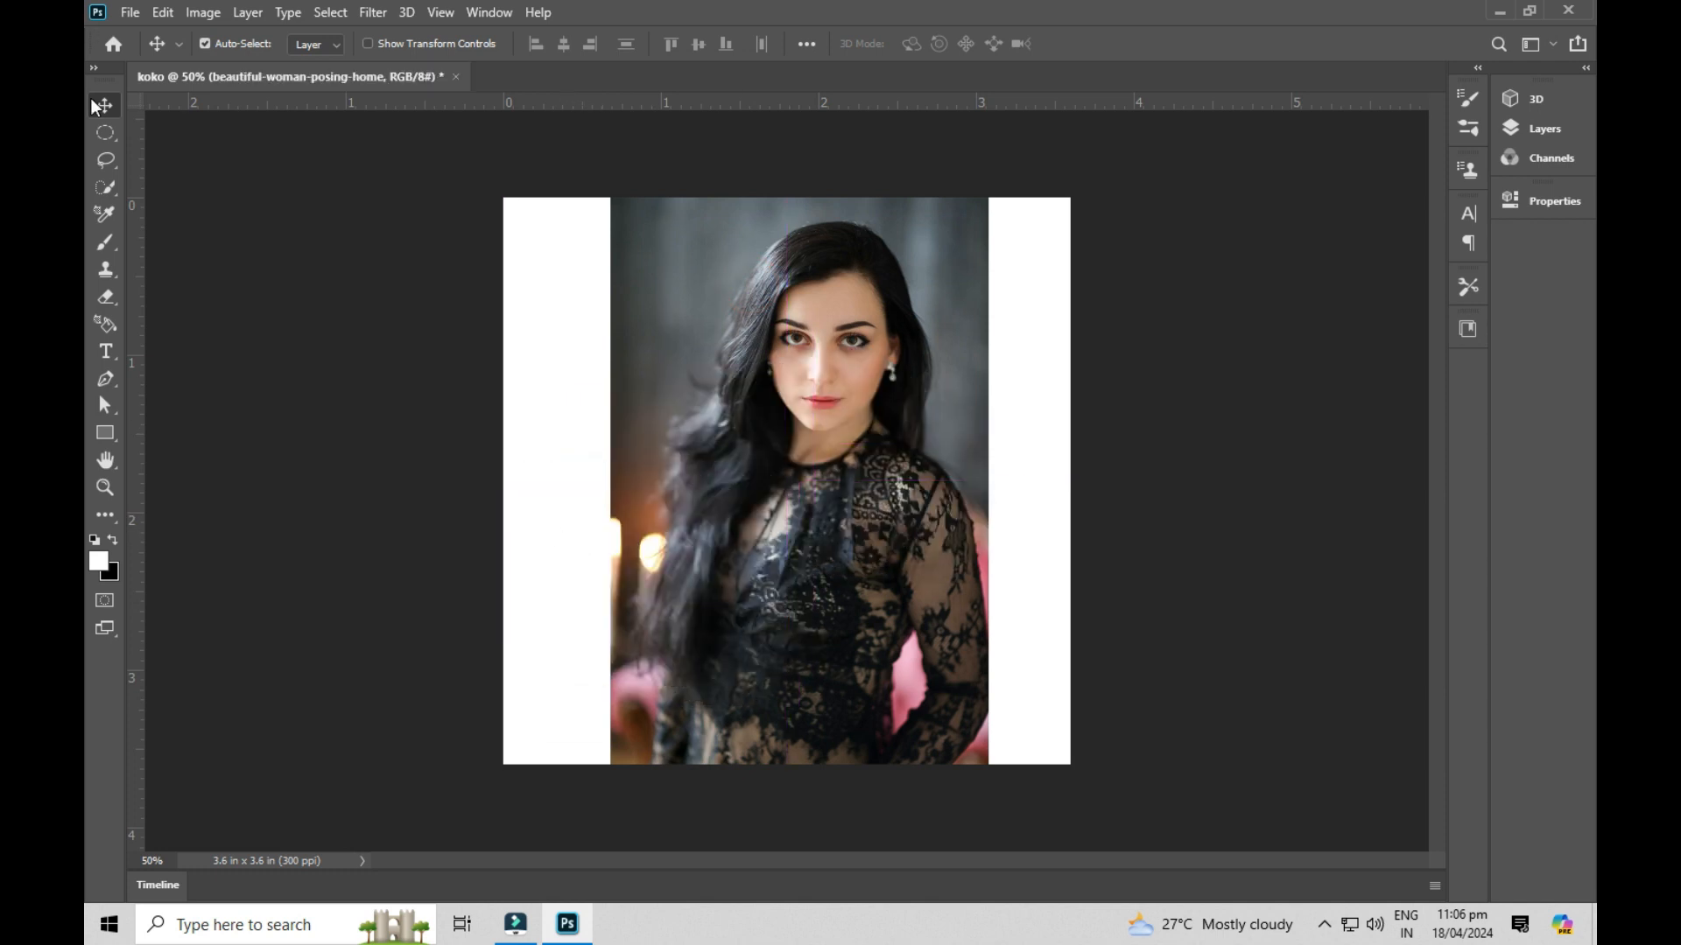
Trace a closed straight-edged selection around the woman's face, from chin to hairline, with the Polygonal Lasso tool.
{"action": "left_click", "coordinate": [109, 163]}
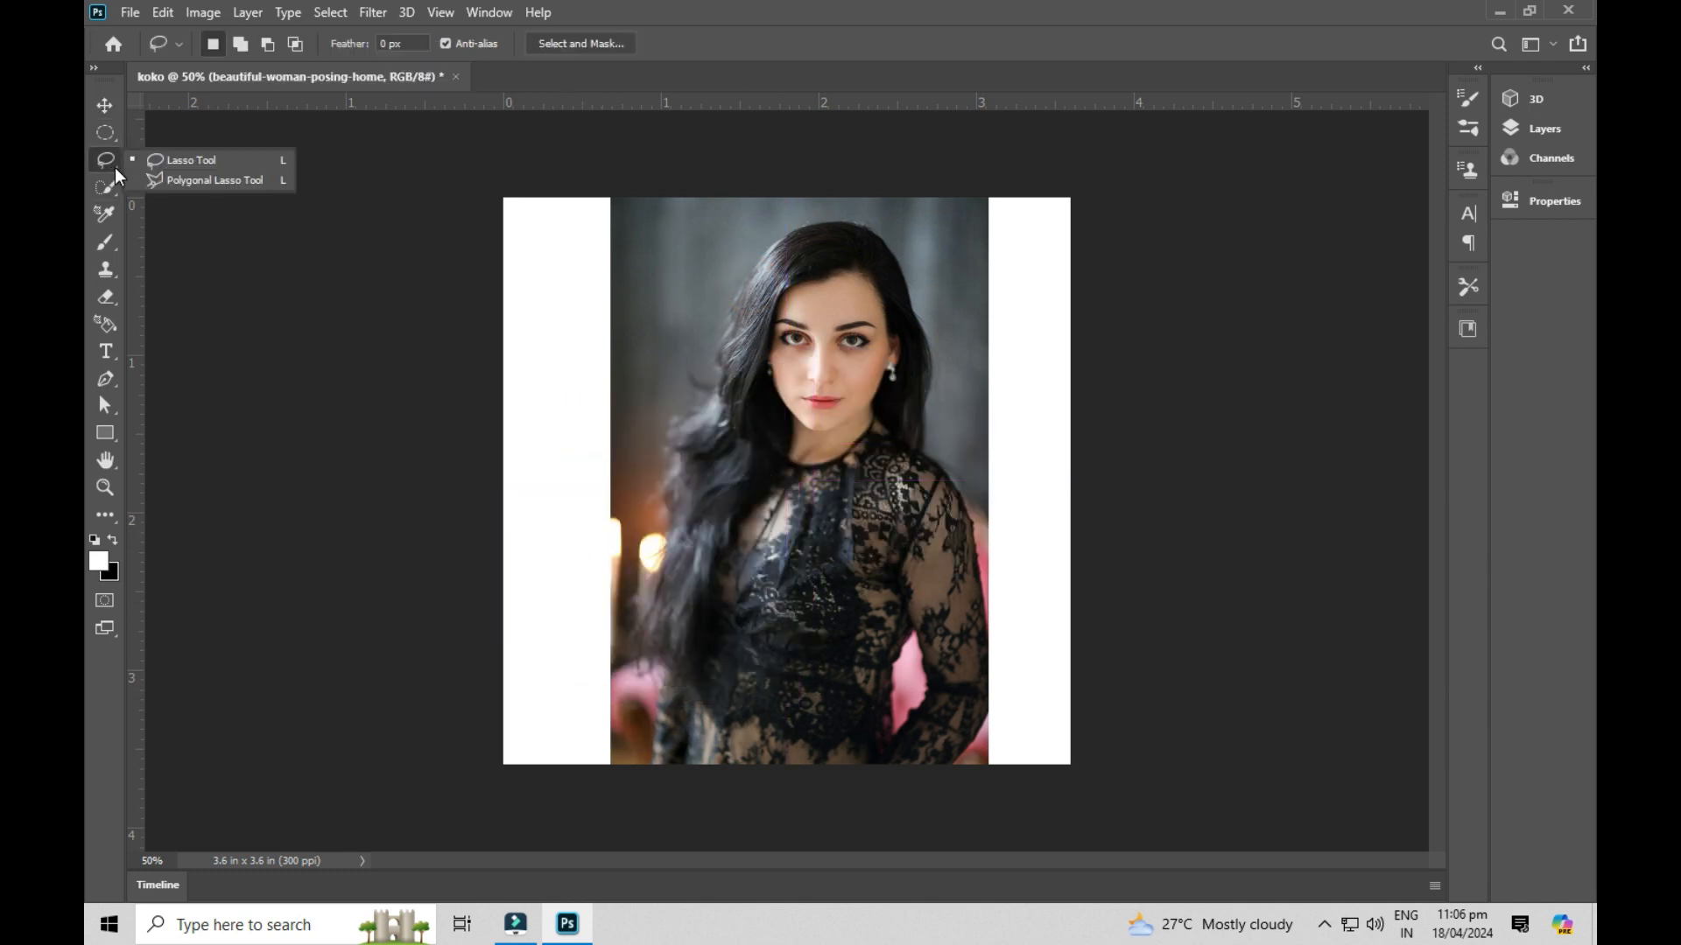
{"action": "left_click", "coordinate": [252, 182]}
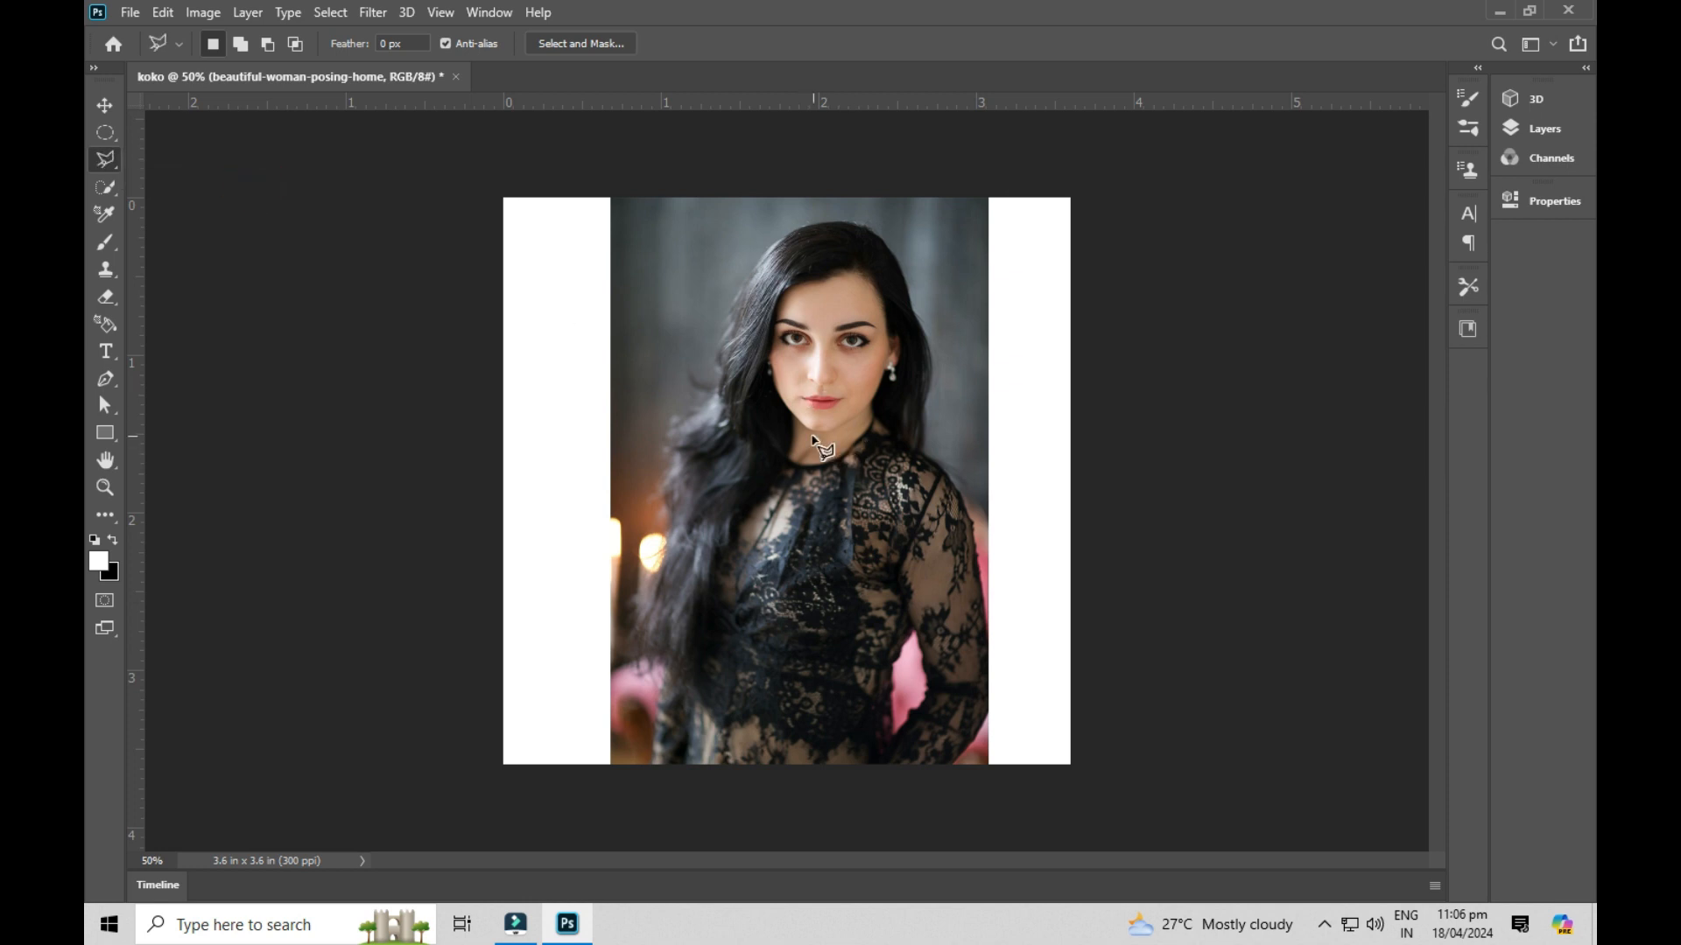
{"action": "left_click", "coordinate": [829, 433]}
{"action": "left_click", "coordinate": [873, 401]}
{"action": "left_click", "coordinate": [889, 350]}
{"action": "left_click", "coordinate": [869, 278]}
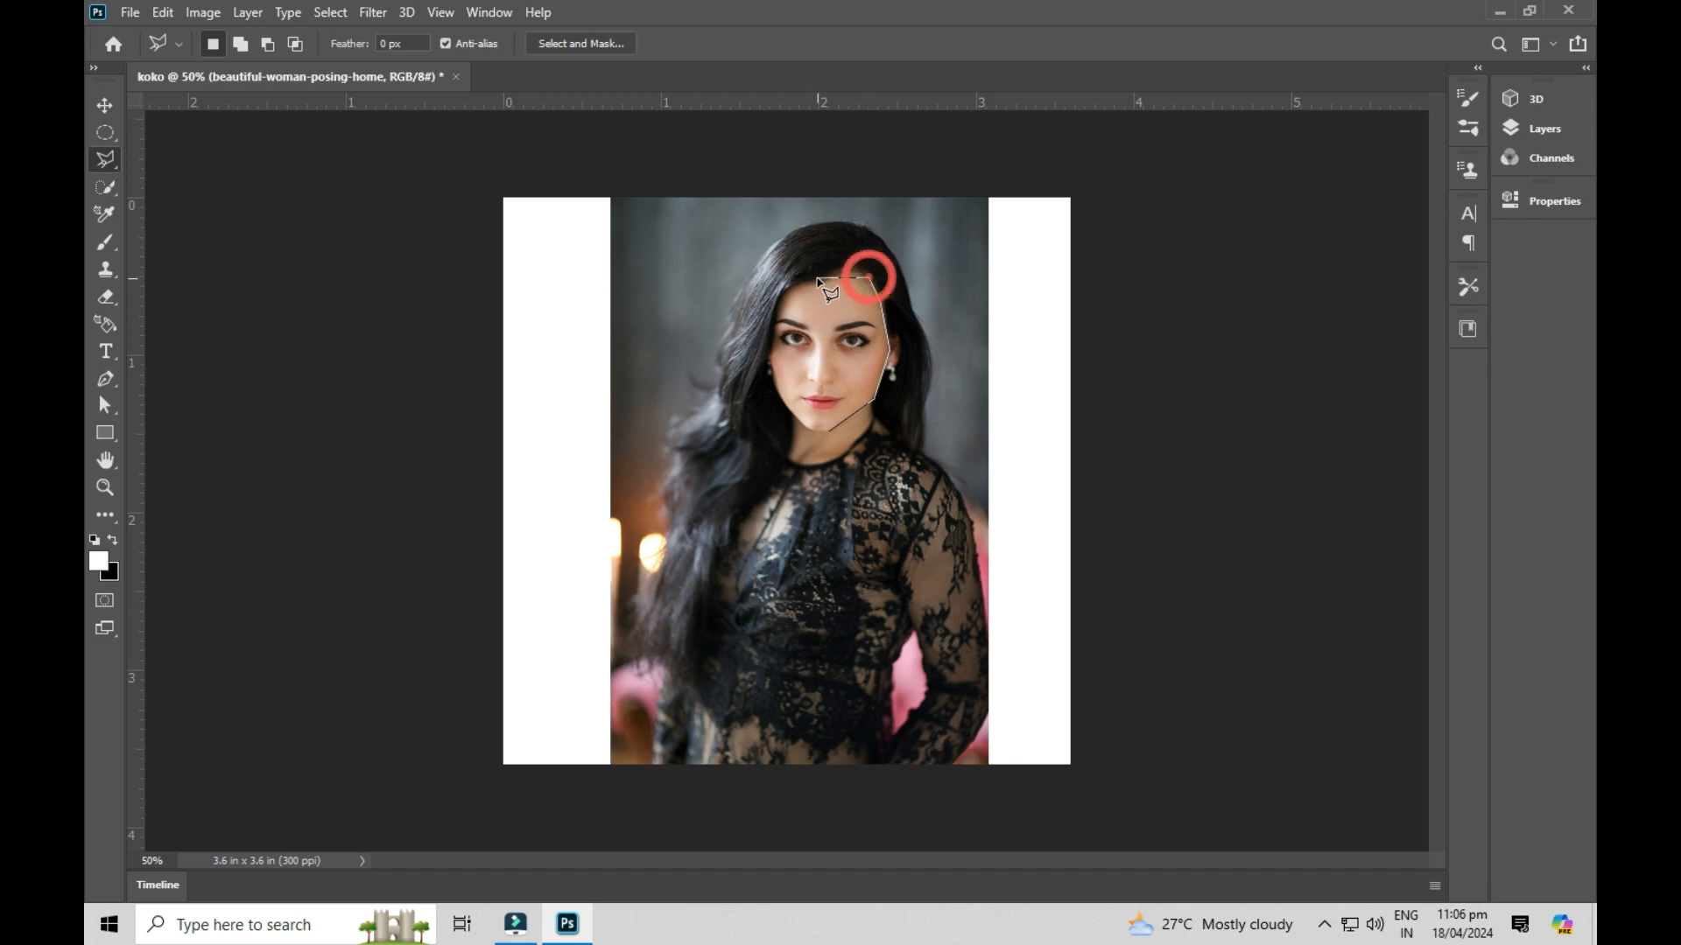
{"action": "left_click", "coordinate": [842, 270]}
{"action": "left_click", "coordinate": [764, 306]}
{"action": "left_click", "coordinate": [767, 376]}
{"action": "left_click", "coordinate": [807, 435]}
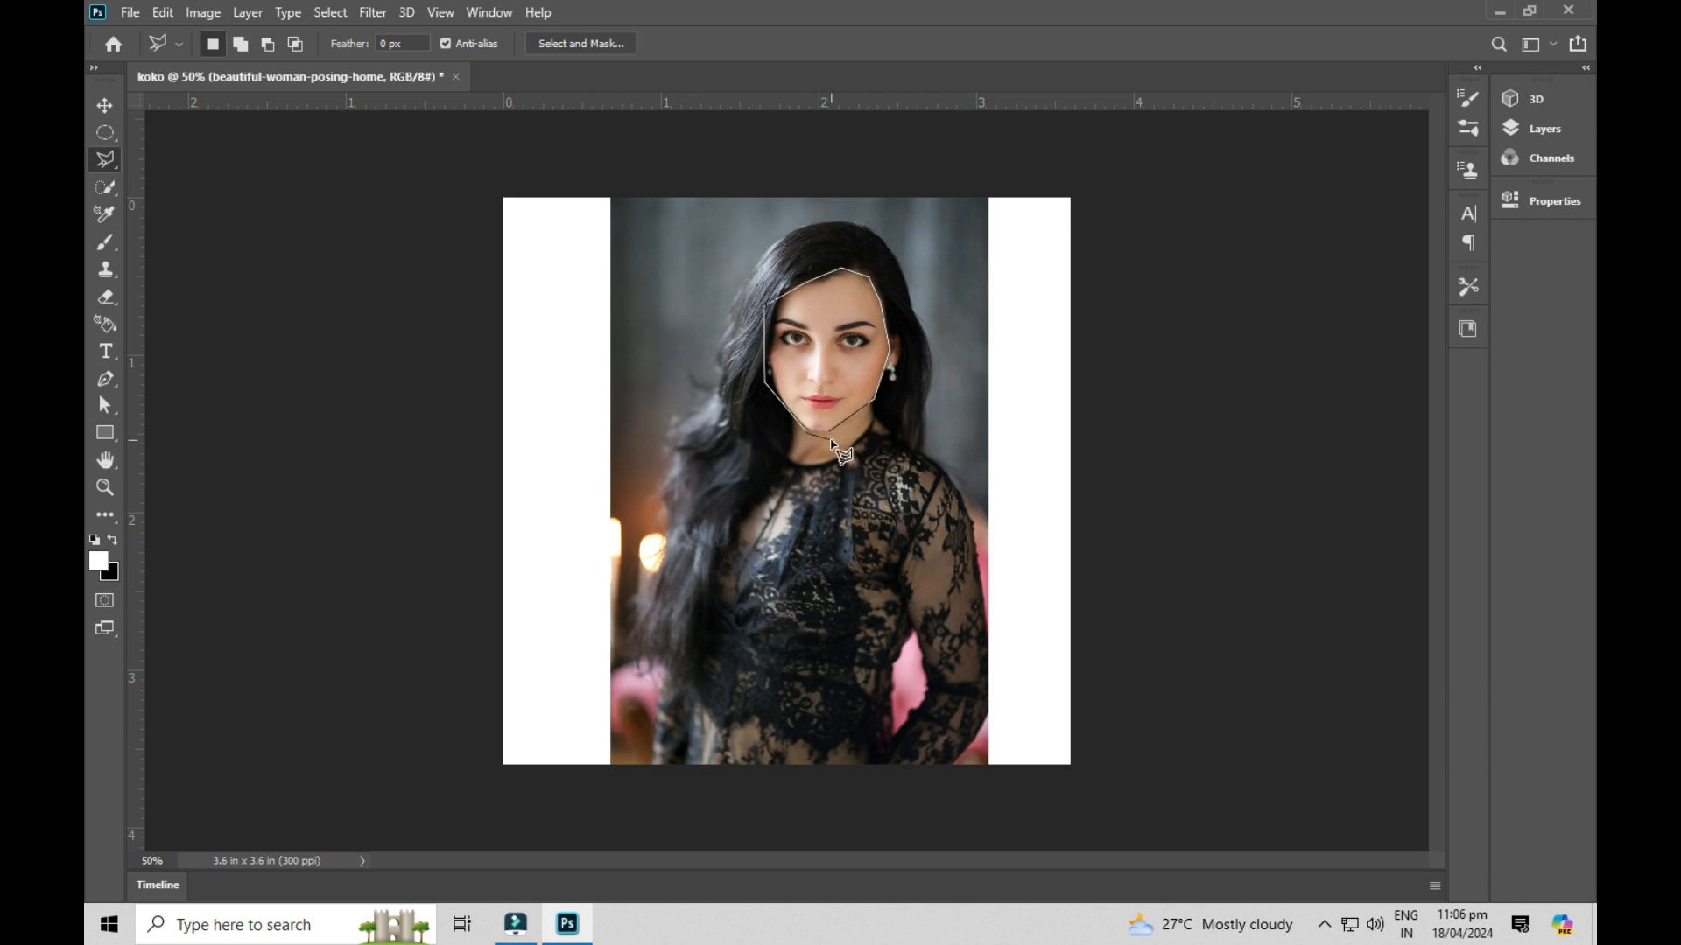
{"action": "left_click", "coordinate": [830, 436]}
Clear the polygonal selection around the woman's face.
{"action": "right_click", "coordinate": [852, 335]}
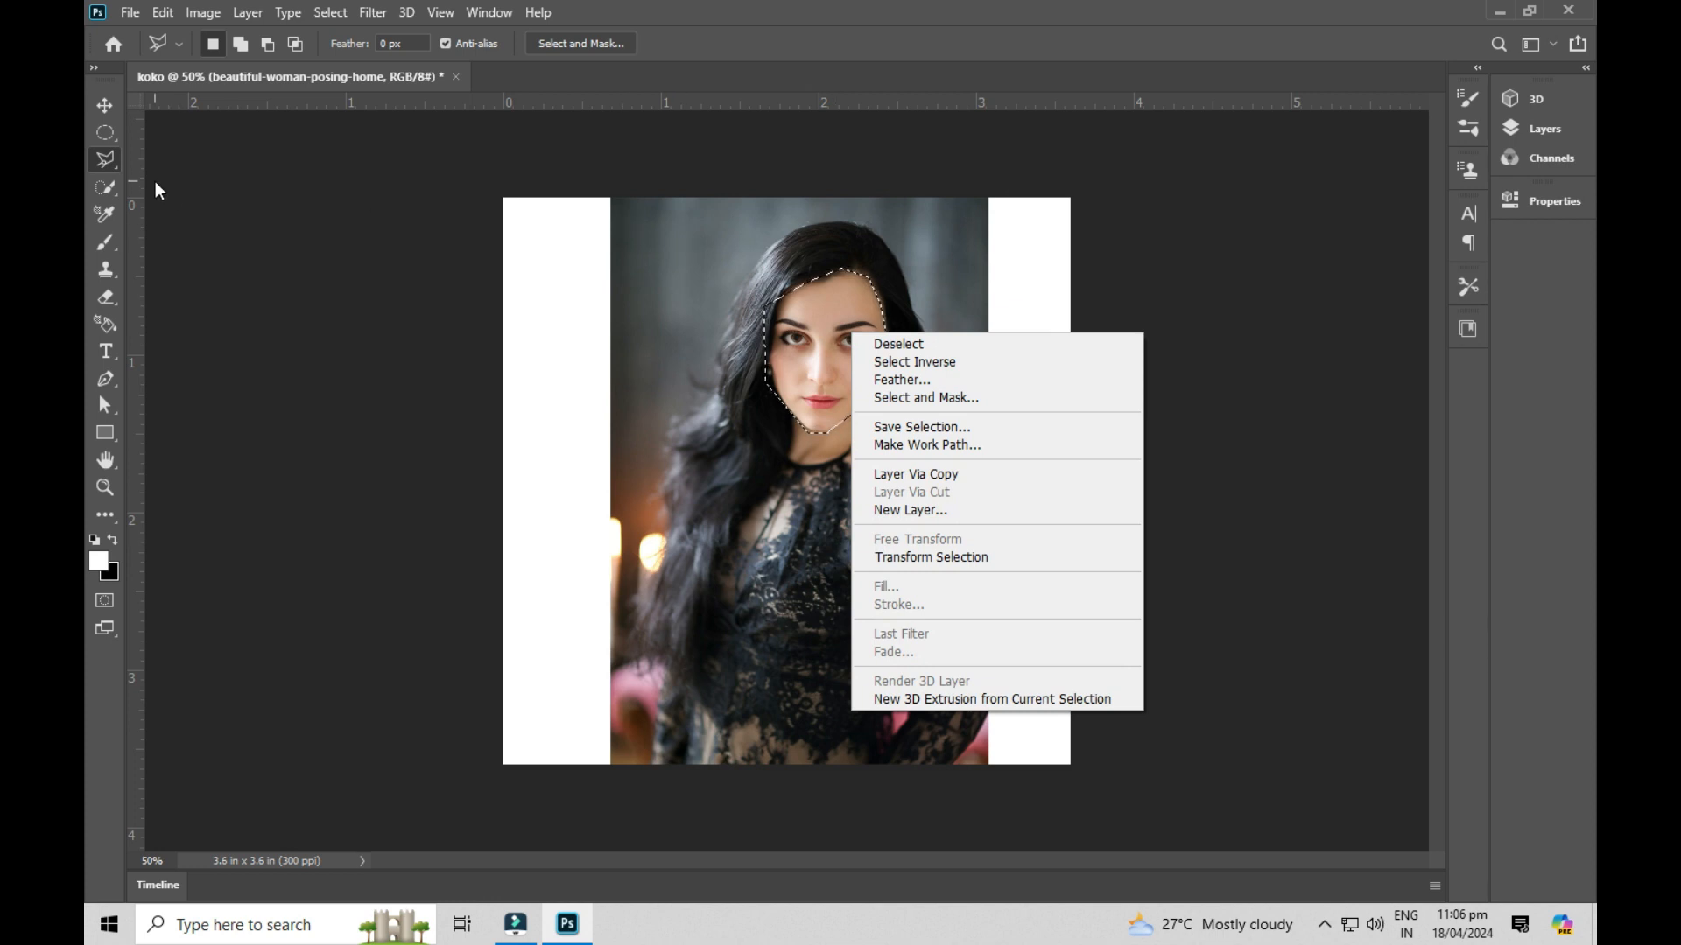
{"action": "left_click", "coordinate": [98, 103]}
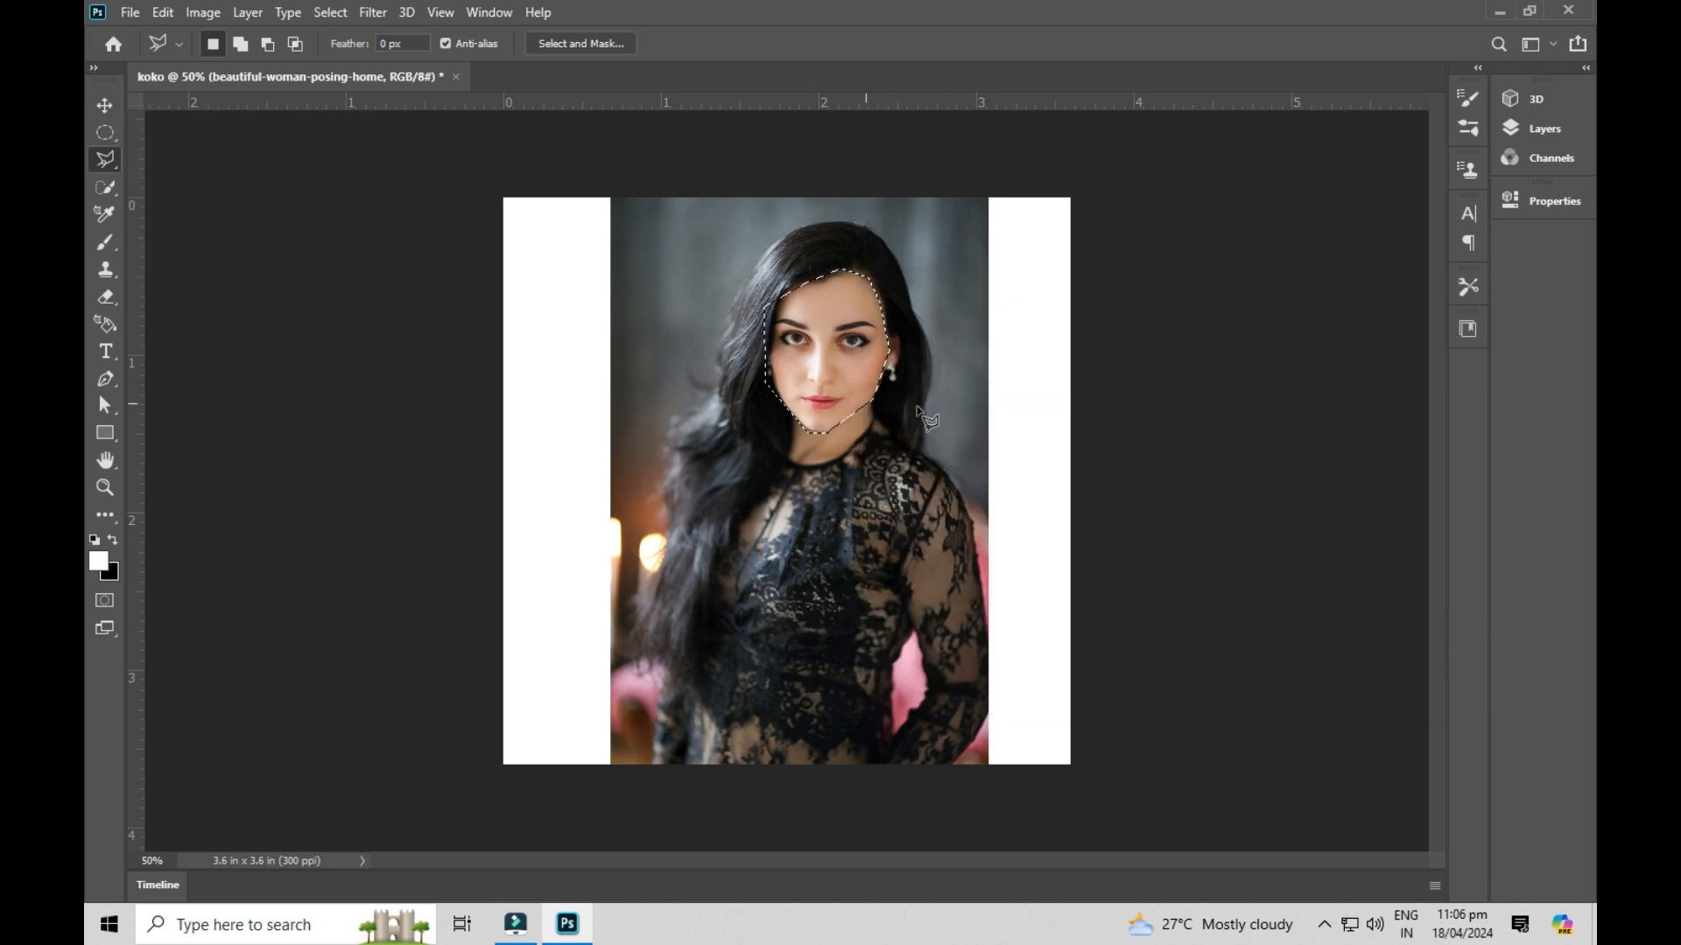
{"action": "left_click", "coordinate": [1197, 396]}
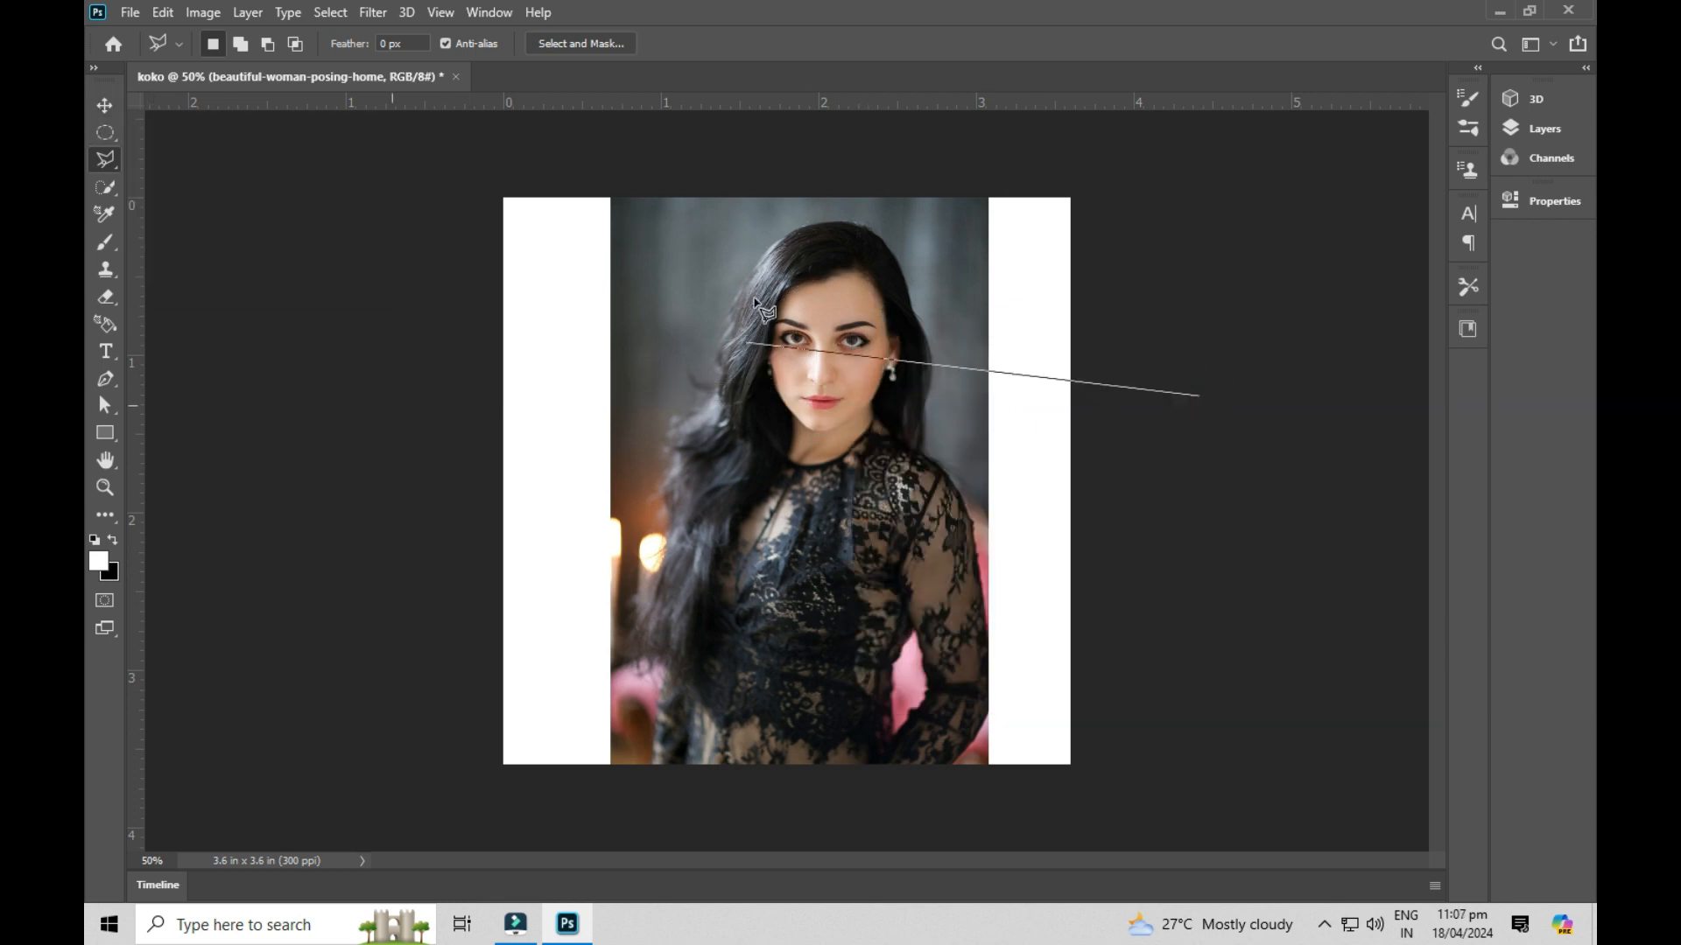
{"action": "double_click", "coordinate": [968, 345]}
{"action": "left_click", "coordinate": [781, 362]}
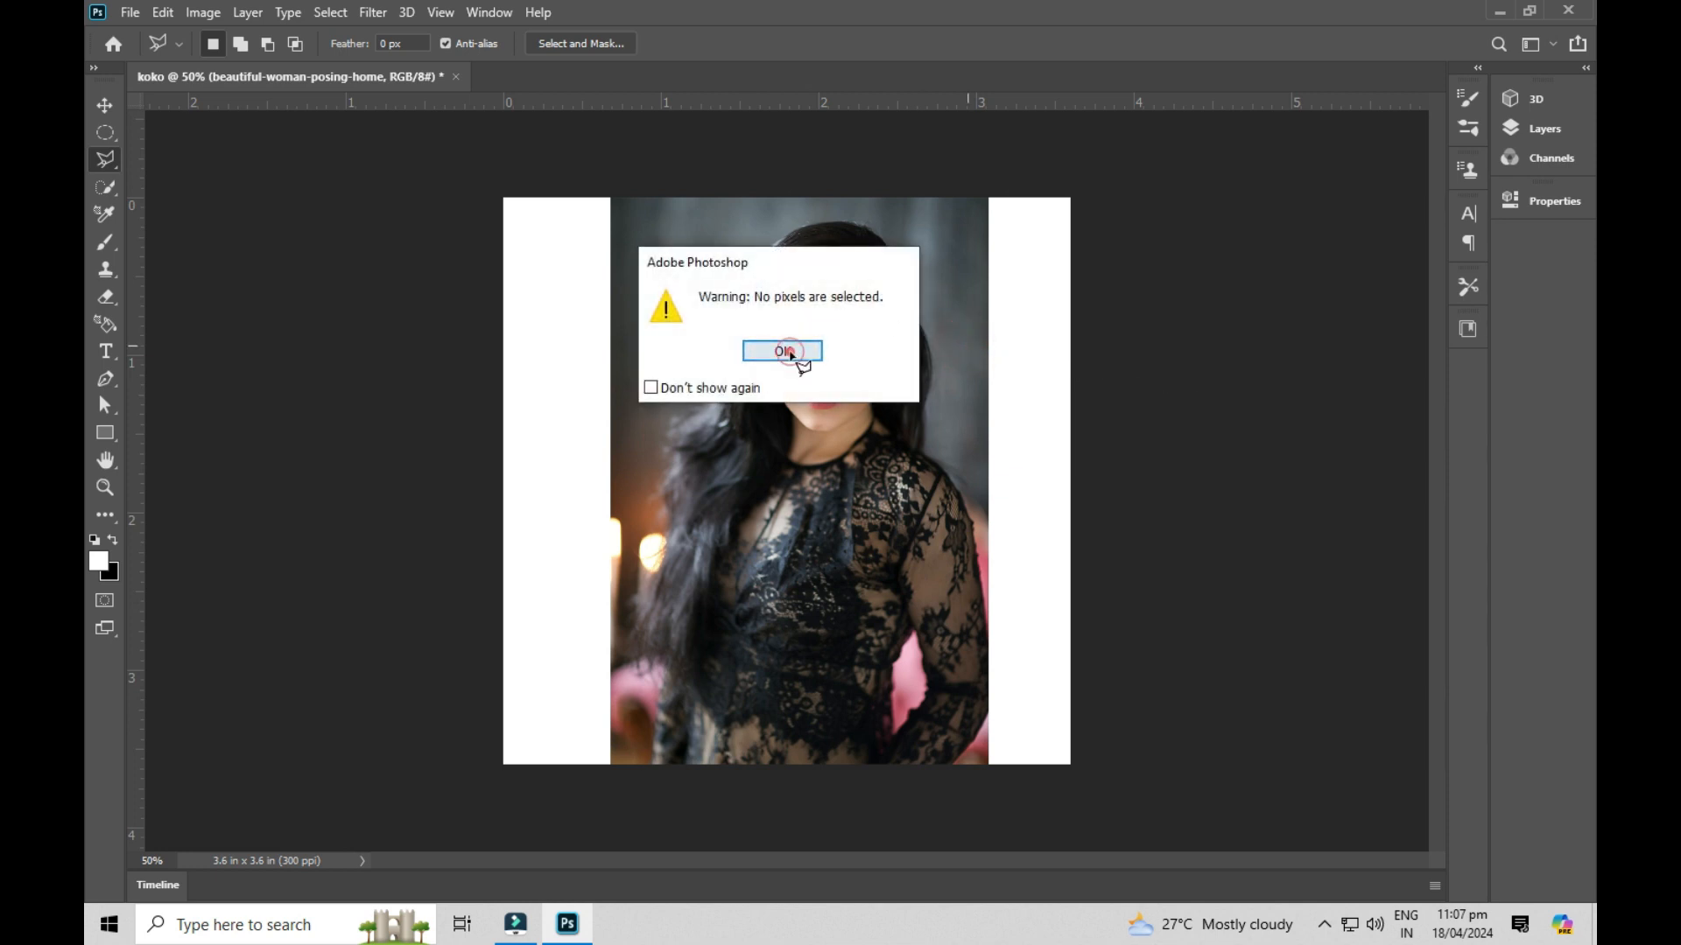
Select the whole woman with the Object Selection tool in Rectangle mode, using a box about 2.28 x 3.49 in, and copy her to a new layer.
{"action": "left_click", "coordinate": [102, 190]}
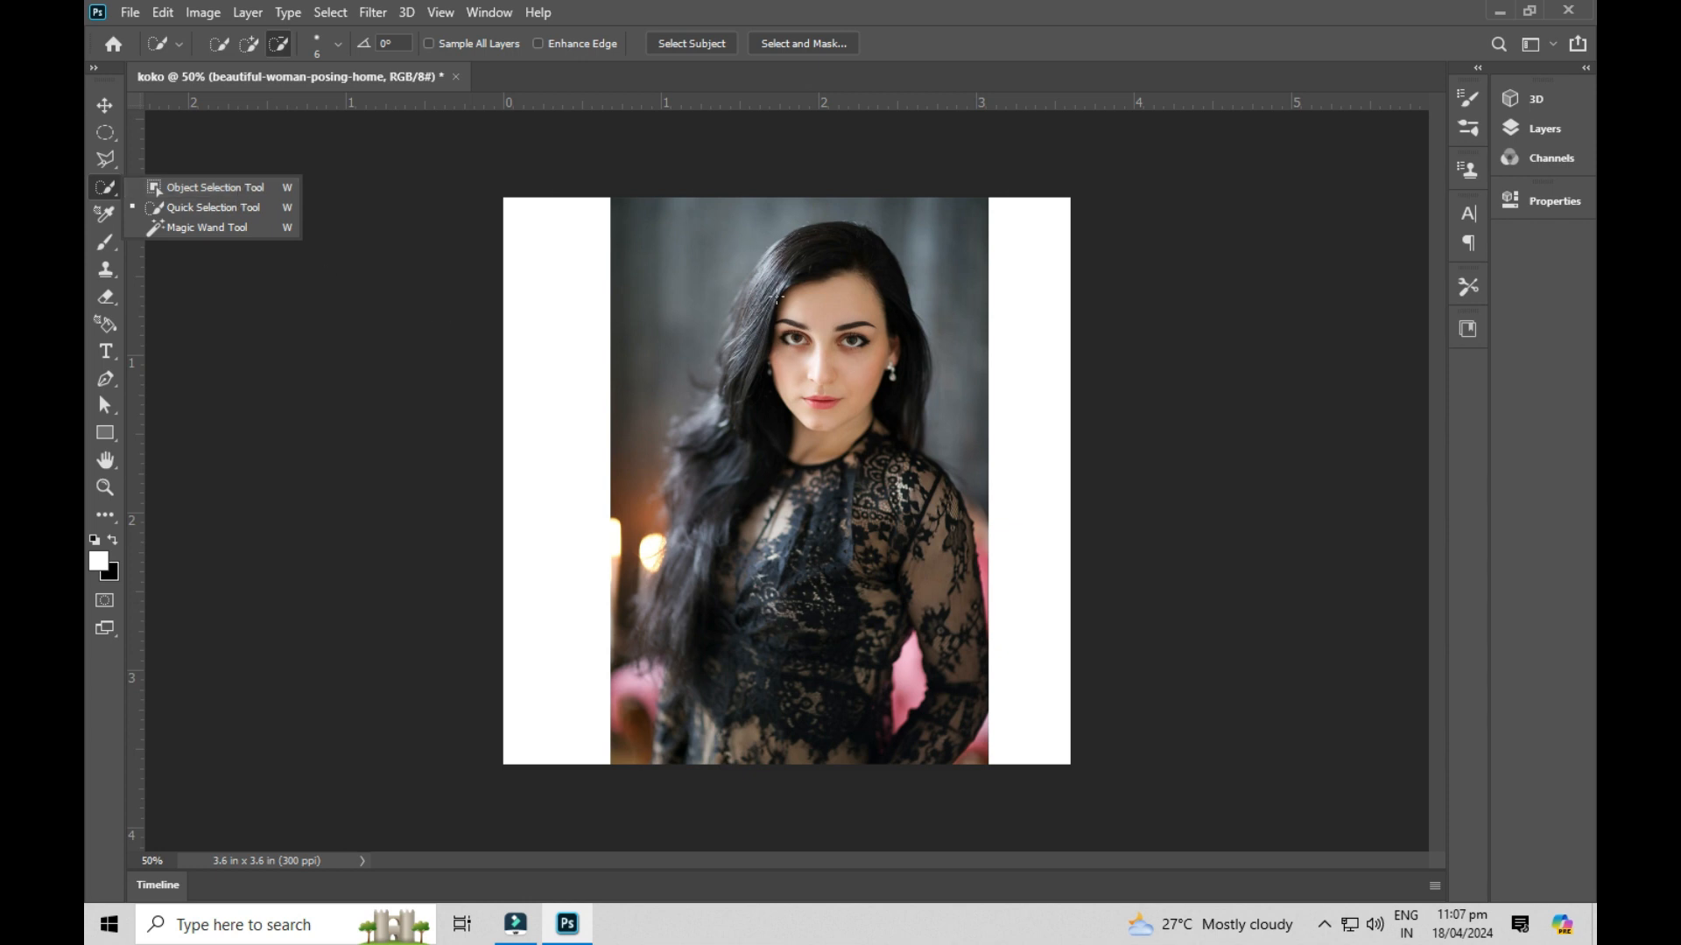
{"action": "left_click", "coordinate": [232, 188]}
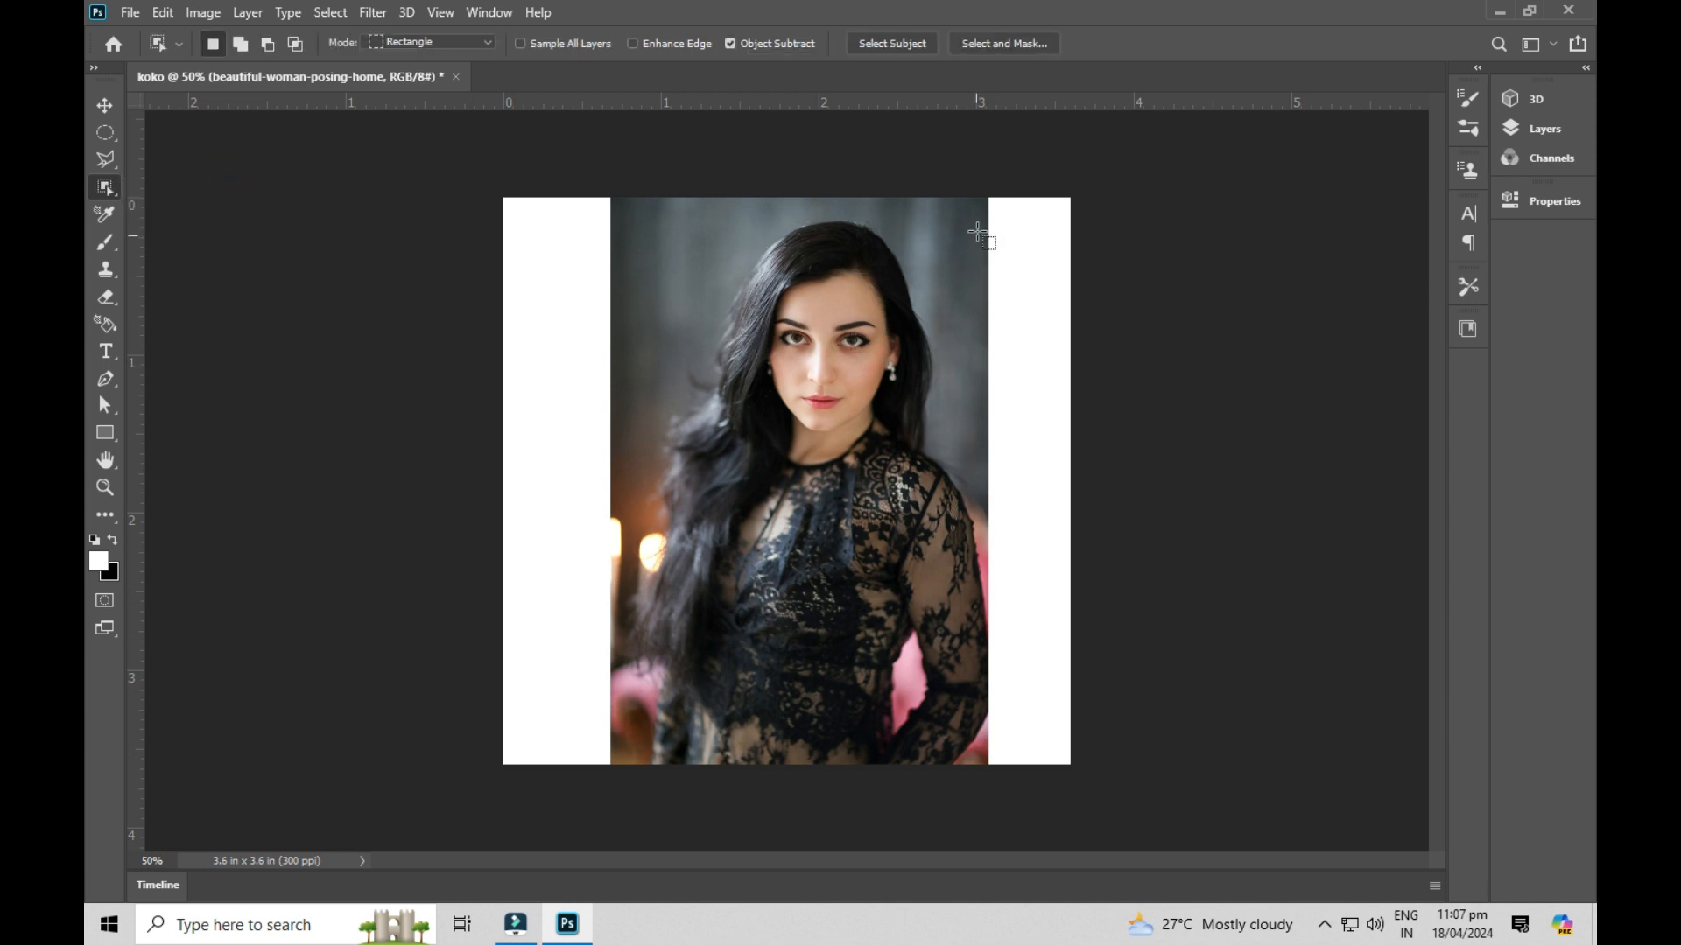
{"action": "left_click_drag", "start_coordinate": [984, 216], "coordinate": [627, 763]}
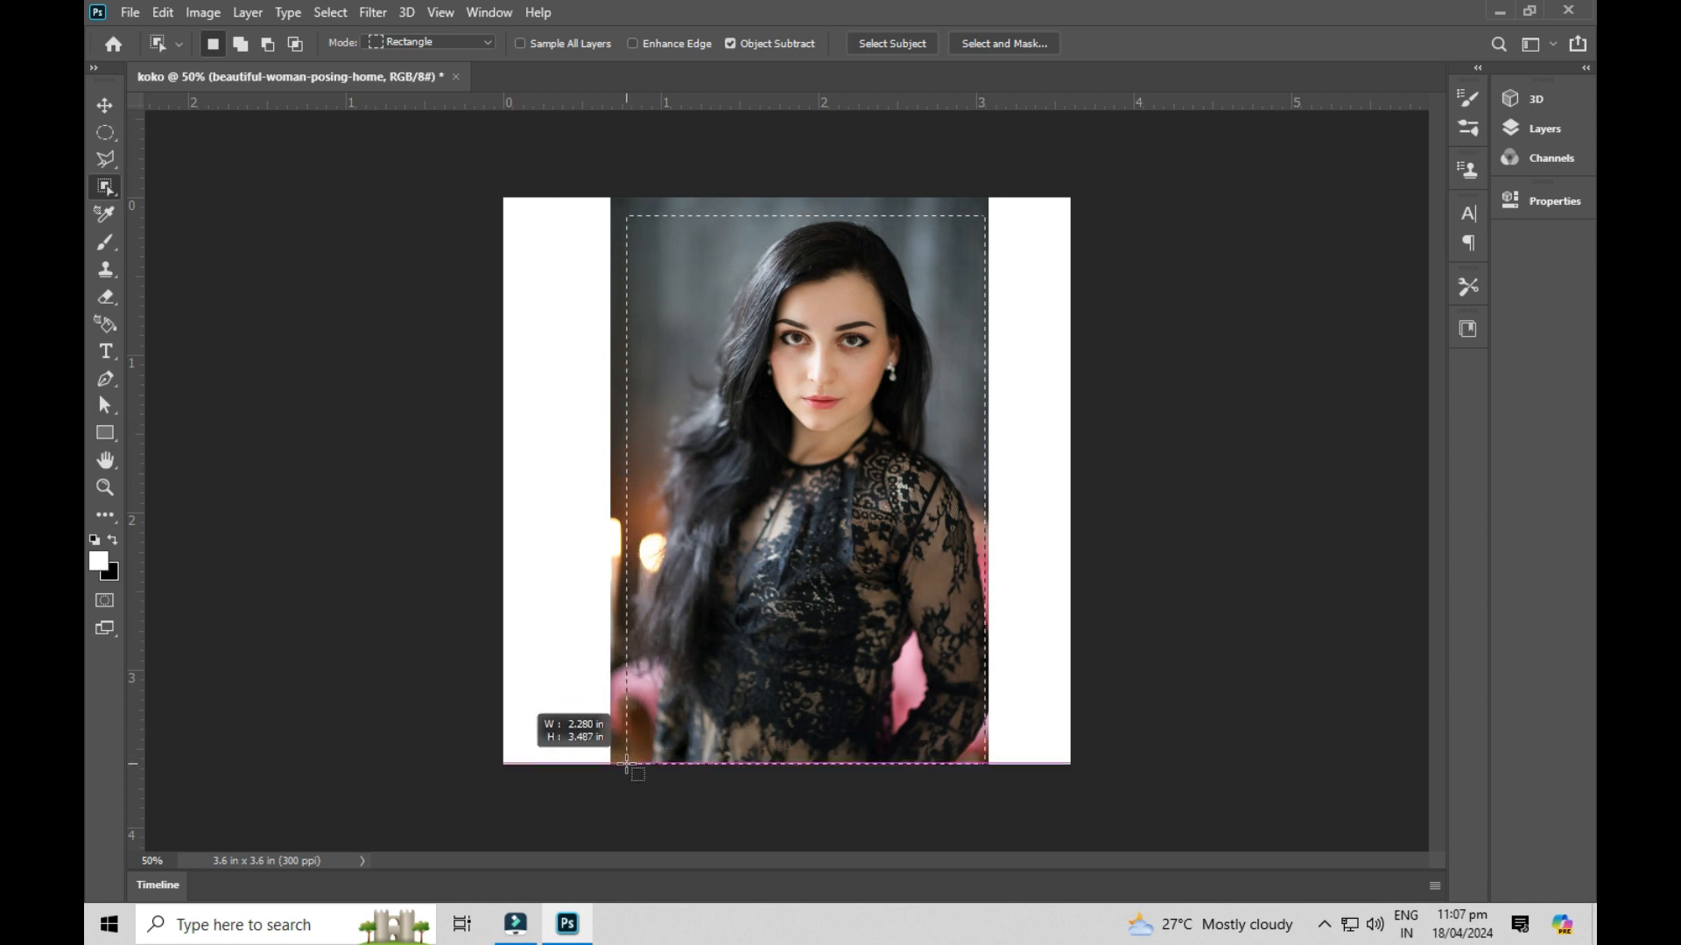
{"action": "left_click_drag", "start_coordinate": [627, 763], "coordinate": [627, 763]}
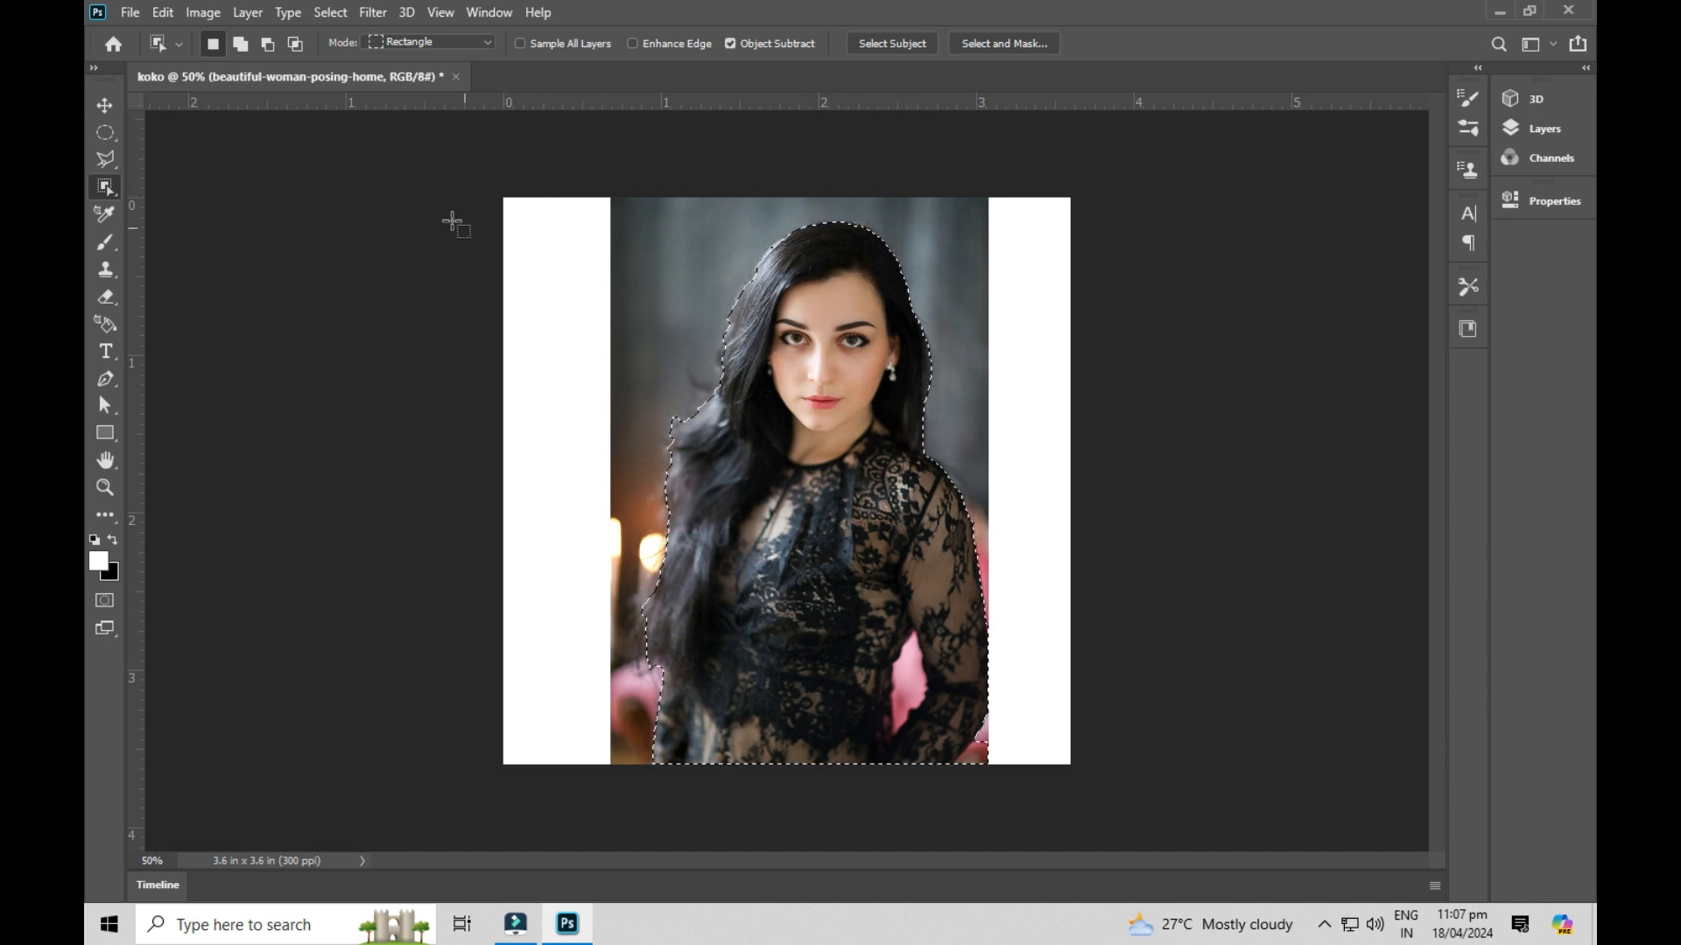
{"action": "right_click", "coordinate": [827, 335]}
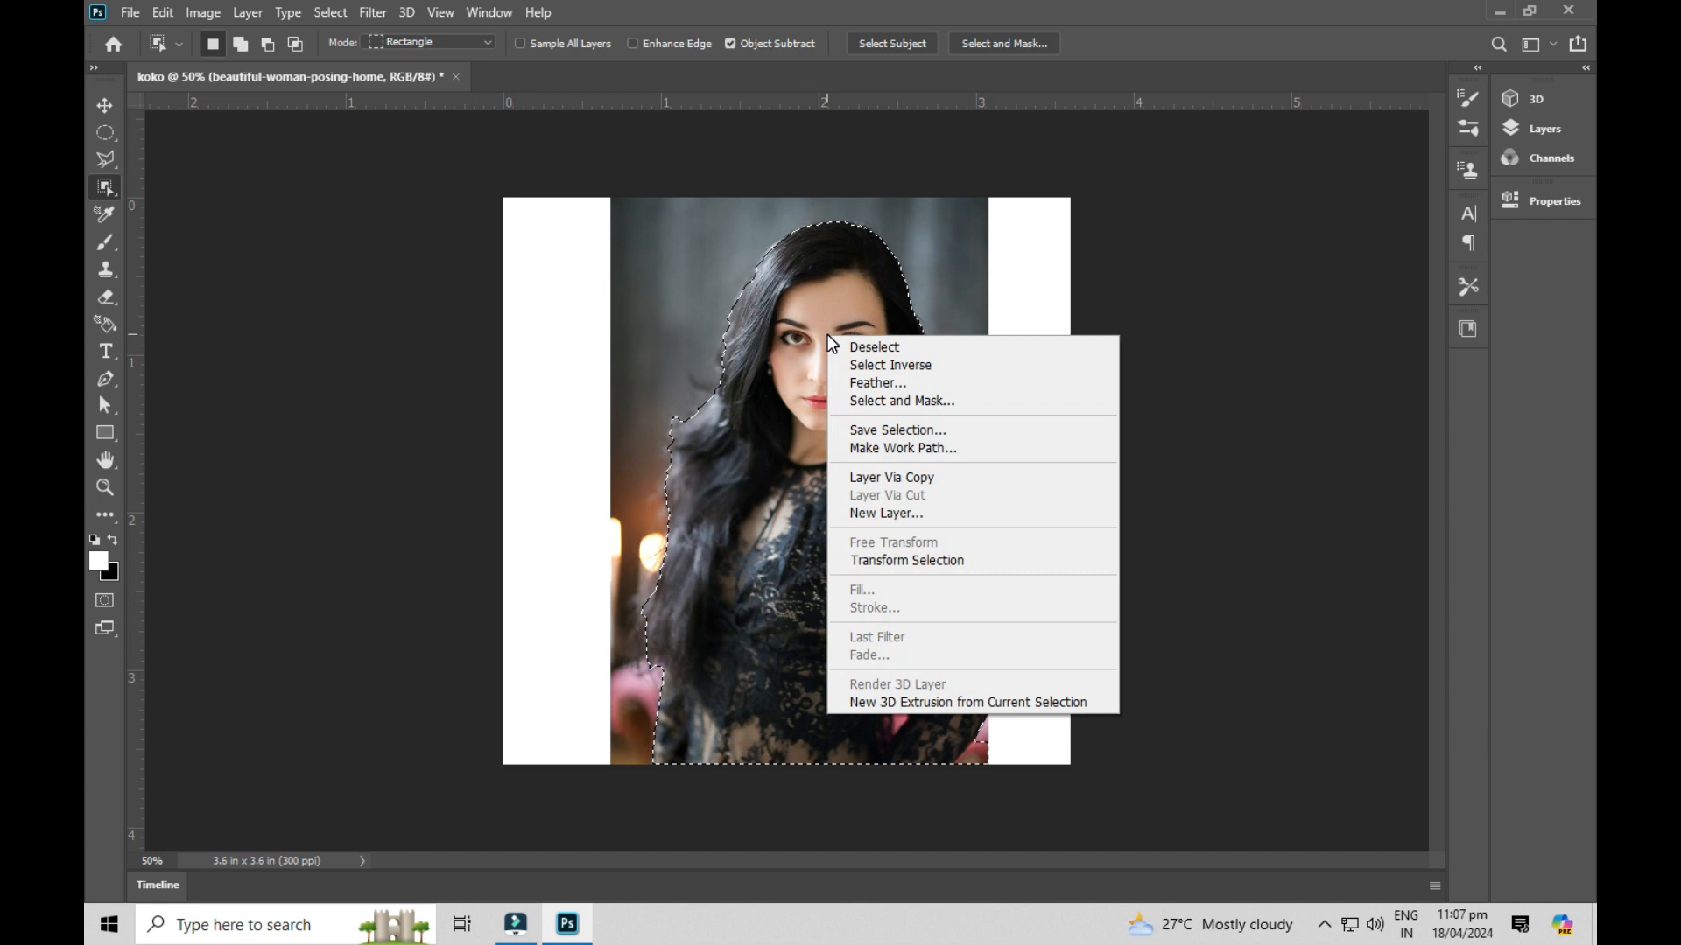
{"action": "left_click", "coordinate": [881, 484]}
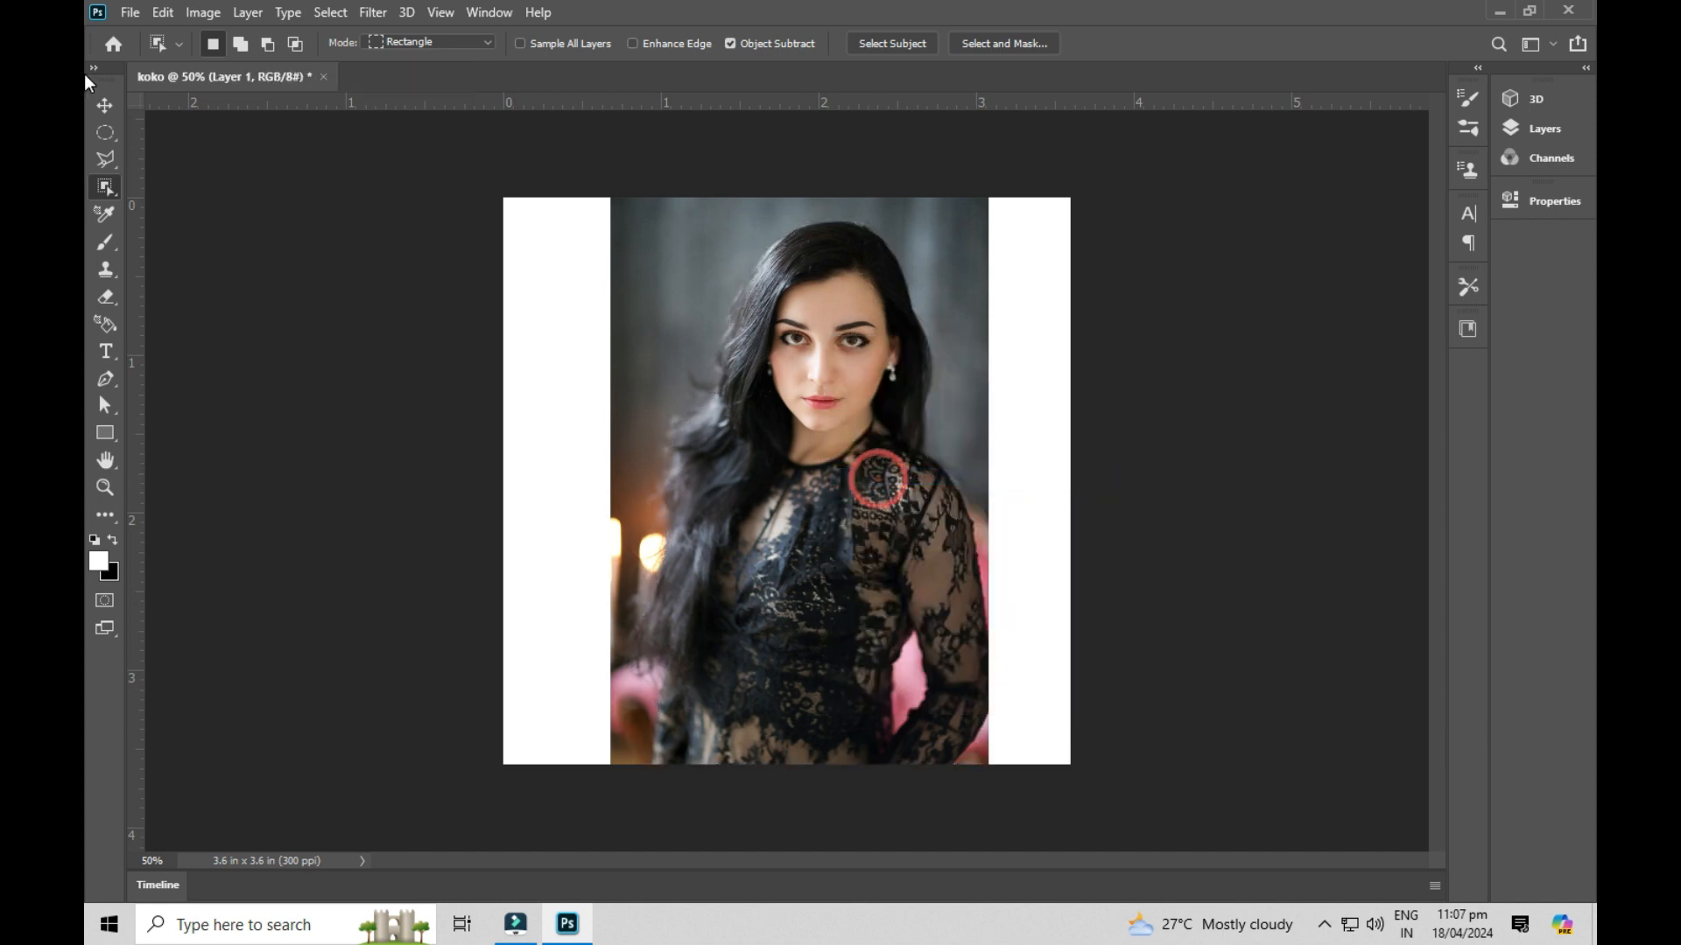
Move the cut-out copy of the whole woman left beside the original, and delete the copied layer.
{"action": "left_click", "coordinate": [104, 105]}
{"action": "left_click_drag", "start_coordinate": [812, 307], "coordinate": [638, 308]}
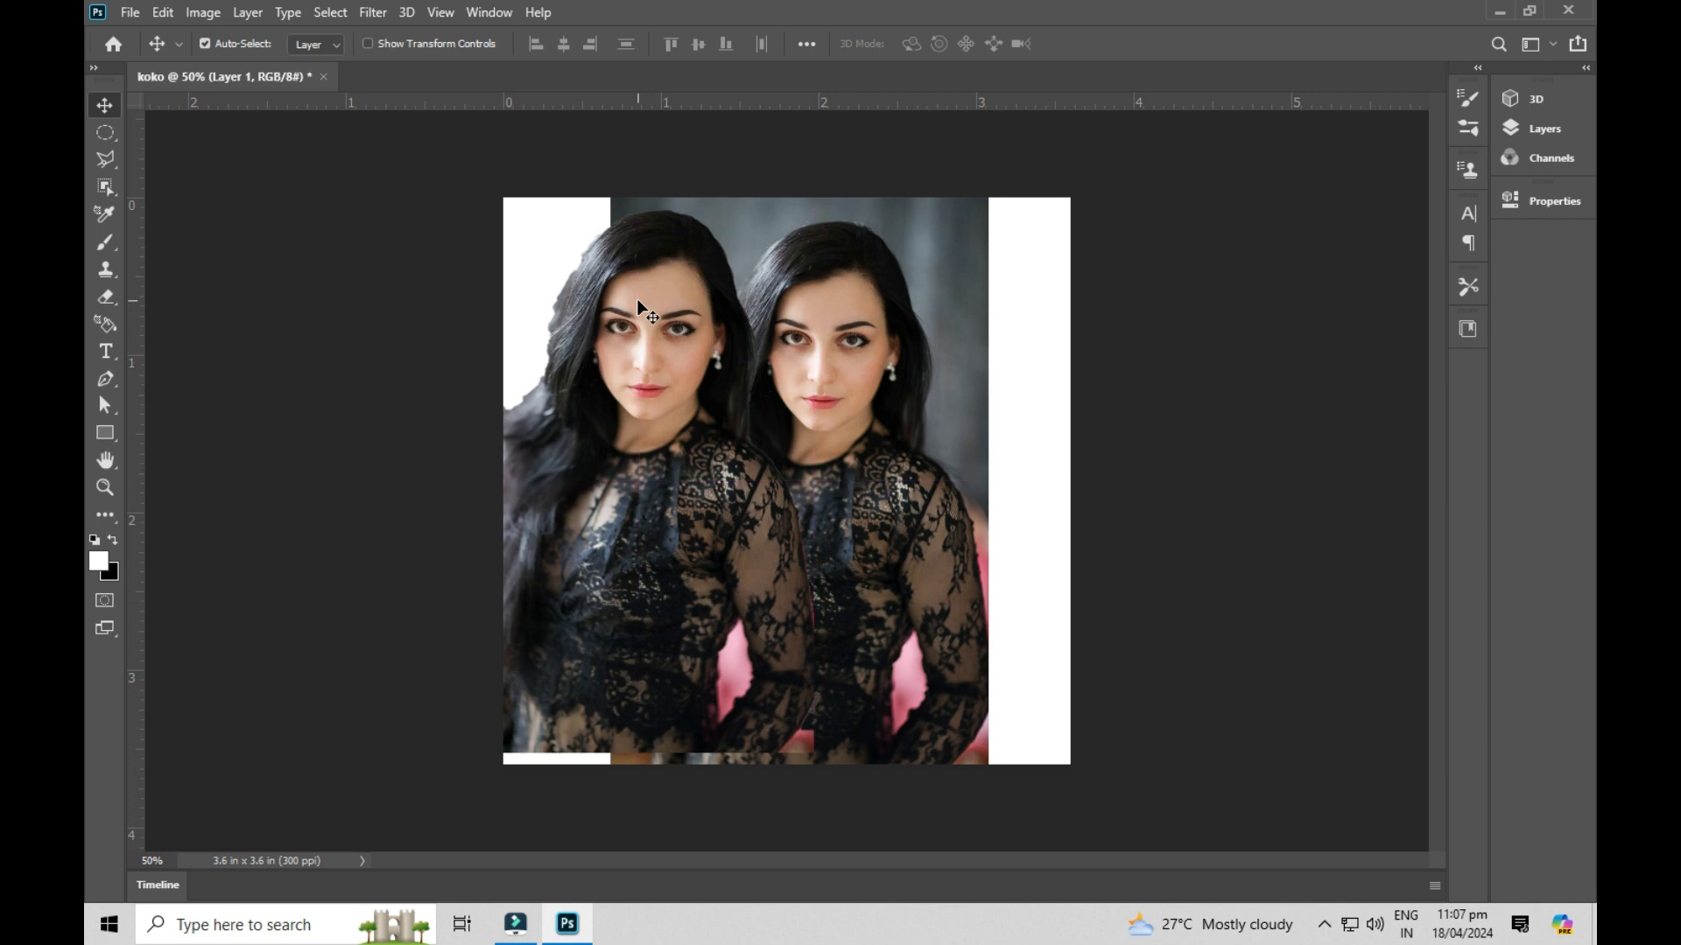
{"action": "key", "text": "Delete"}
Select the woman's face and neck with the Quick Selection tool in add mode, and subtract a strip across the eyes.
{"action": "left_click", "coordinate": [98, 186]}
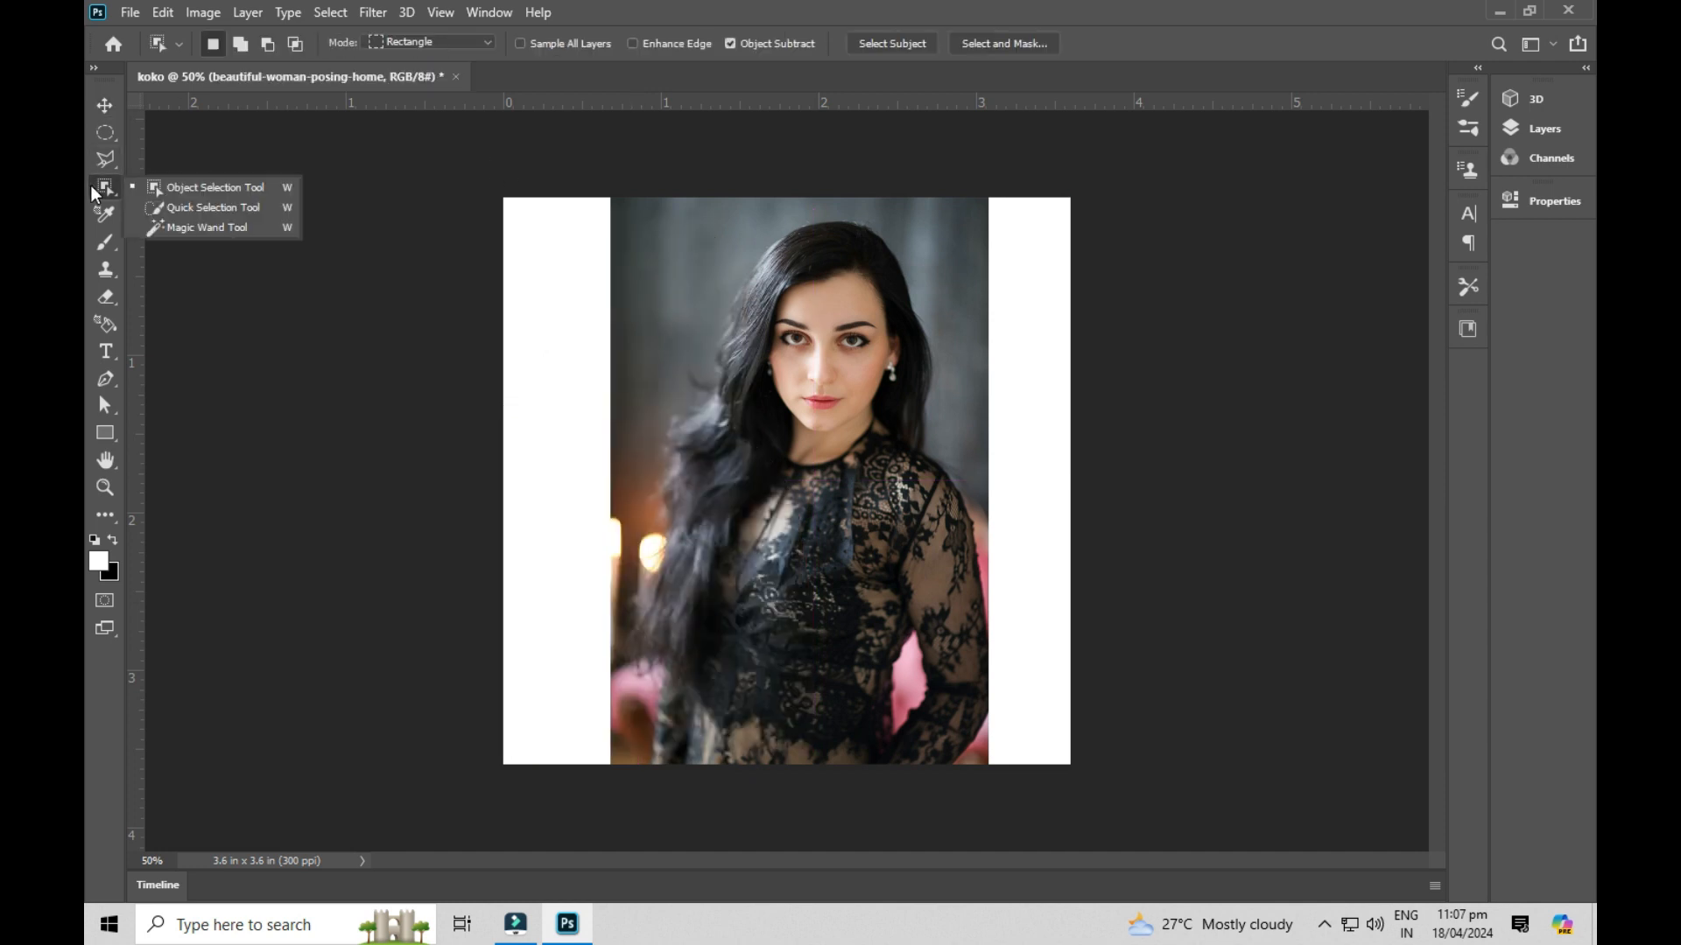
{"action": "left_click", "coordinate": [217, 211]}
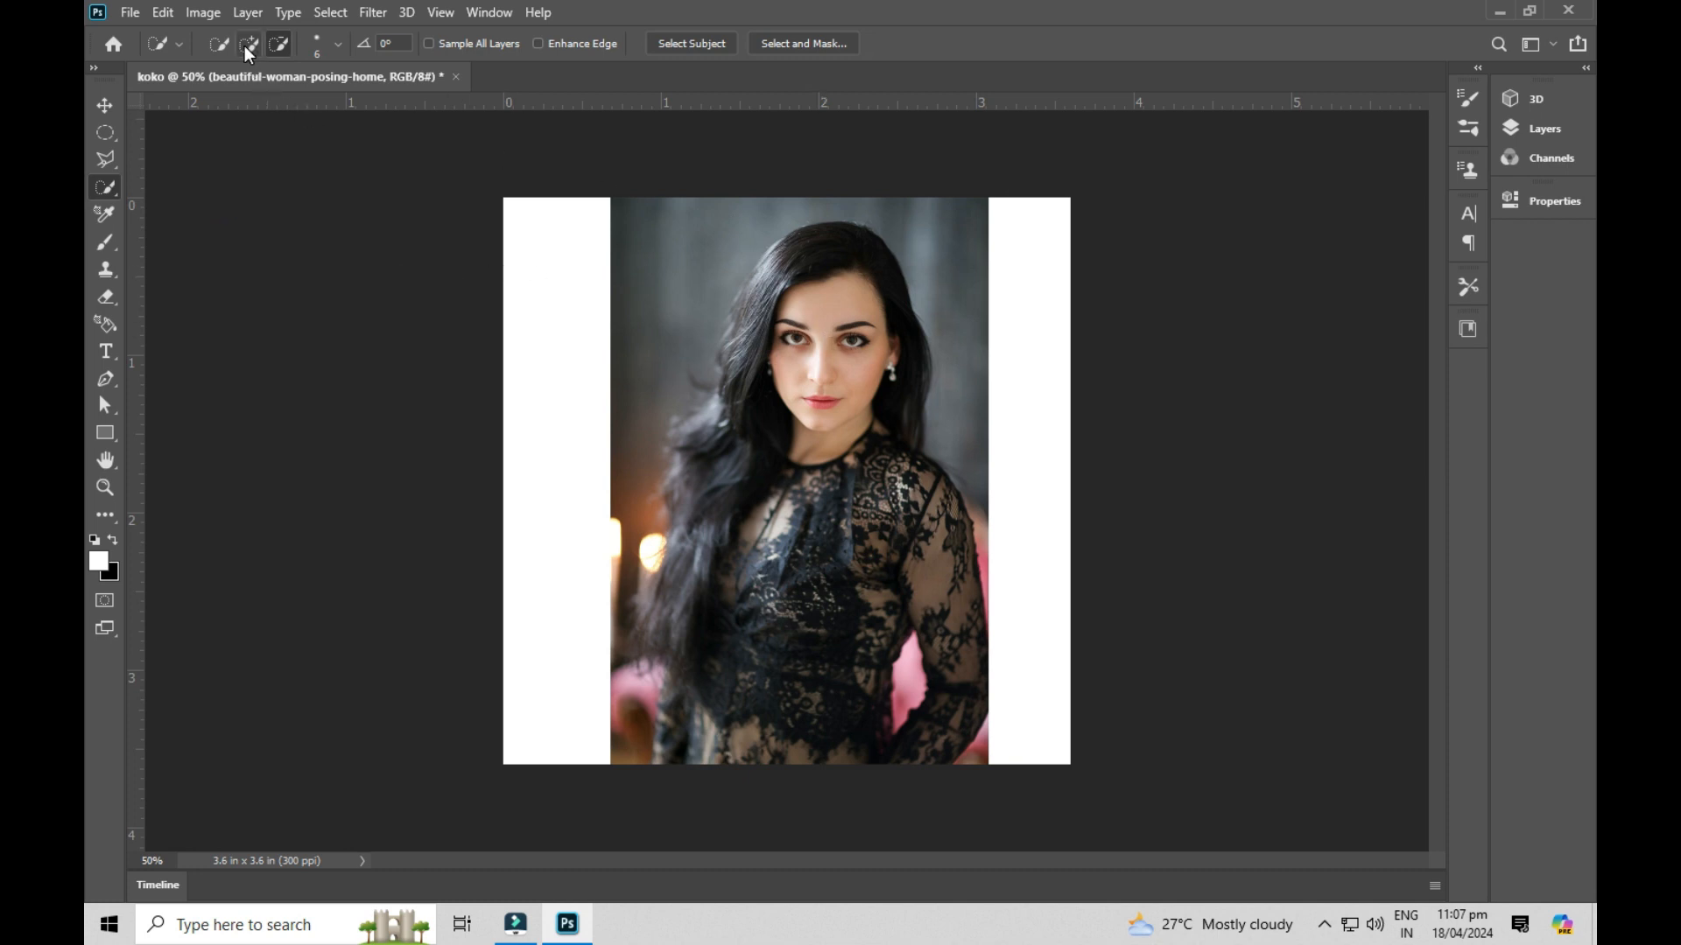
{"action": "left_click", "coordinate": [246, 45]}
{"action": "left_click_drag", "start_coordinate": [867, 294], "coordinate": [810, 352]}
{"action": "left_click", "coordinate": [278, 43]}
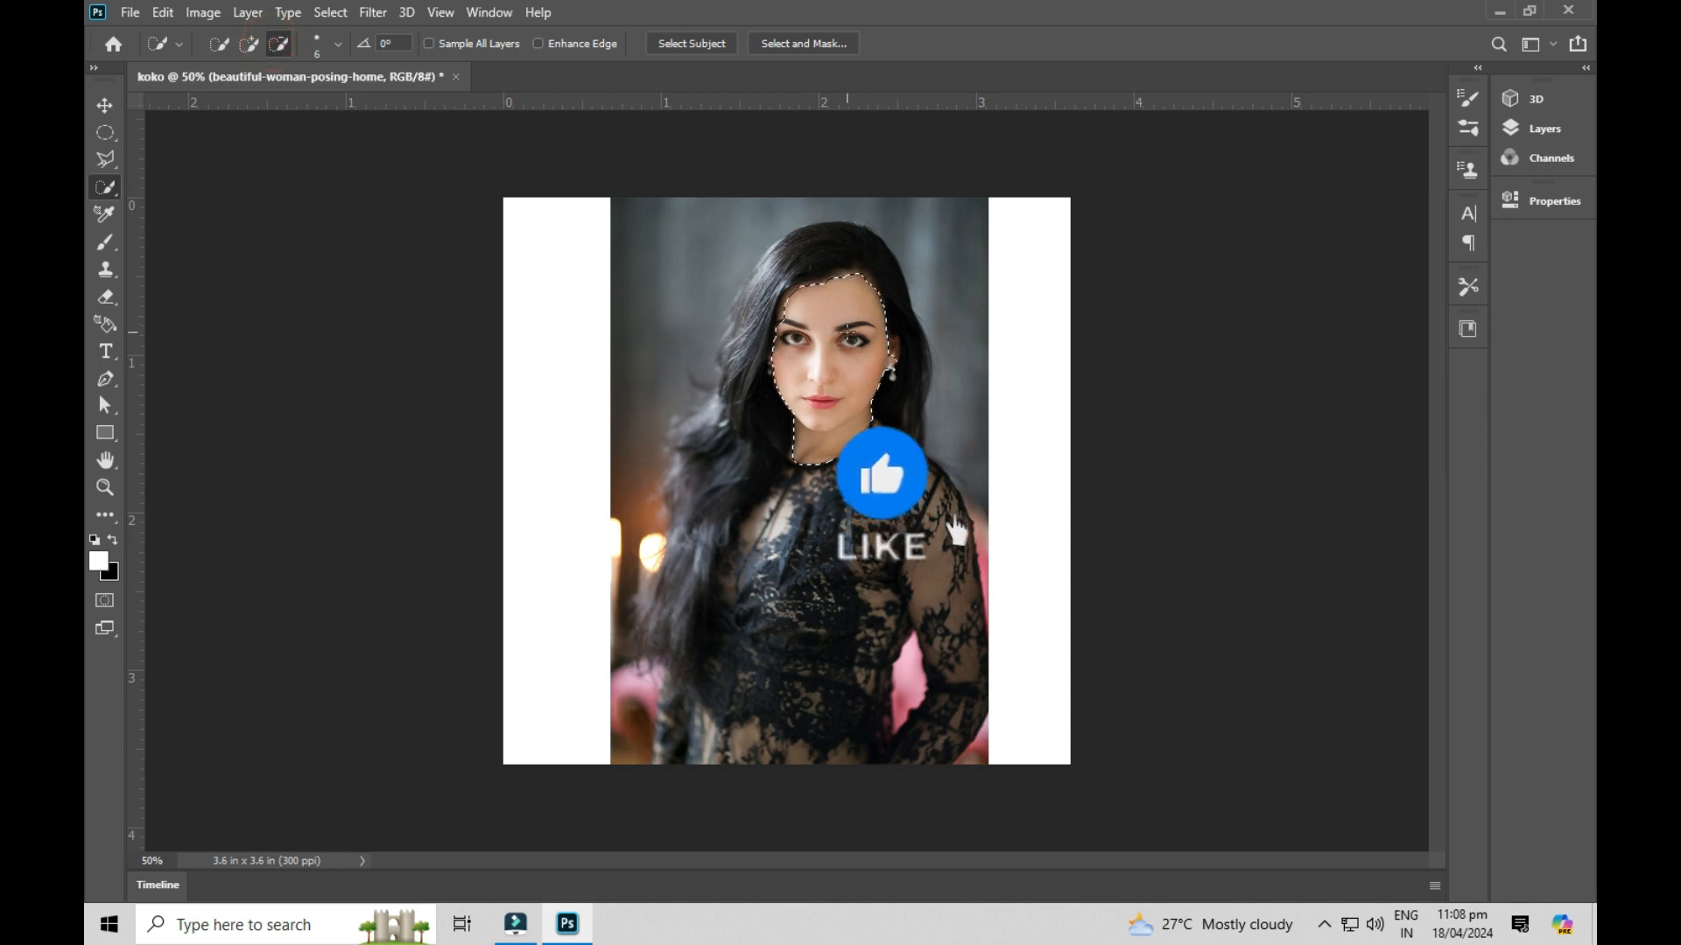
{"action": "mouse_move", "coordinate": [878, 334]}
{"action": "left_mouse_down"}
{"action": "mouse_move", "coordinate": [840, 348]}
{"action": "mouse_move", "coordinate": [840, 333]}
{"action": "left_mouse_up"}
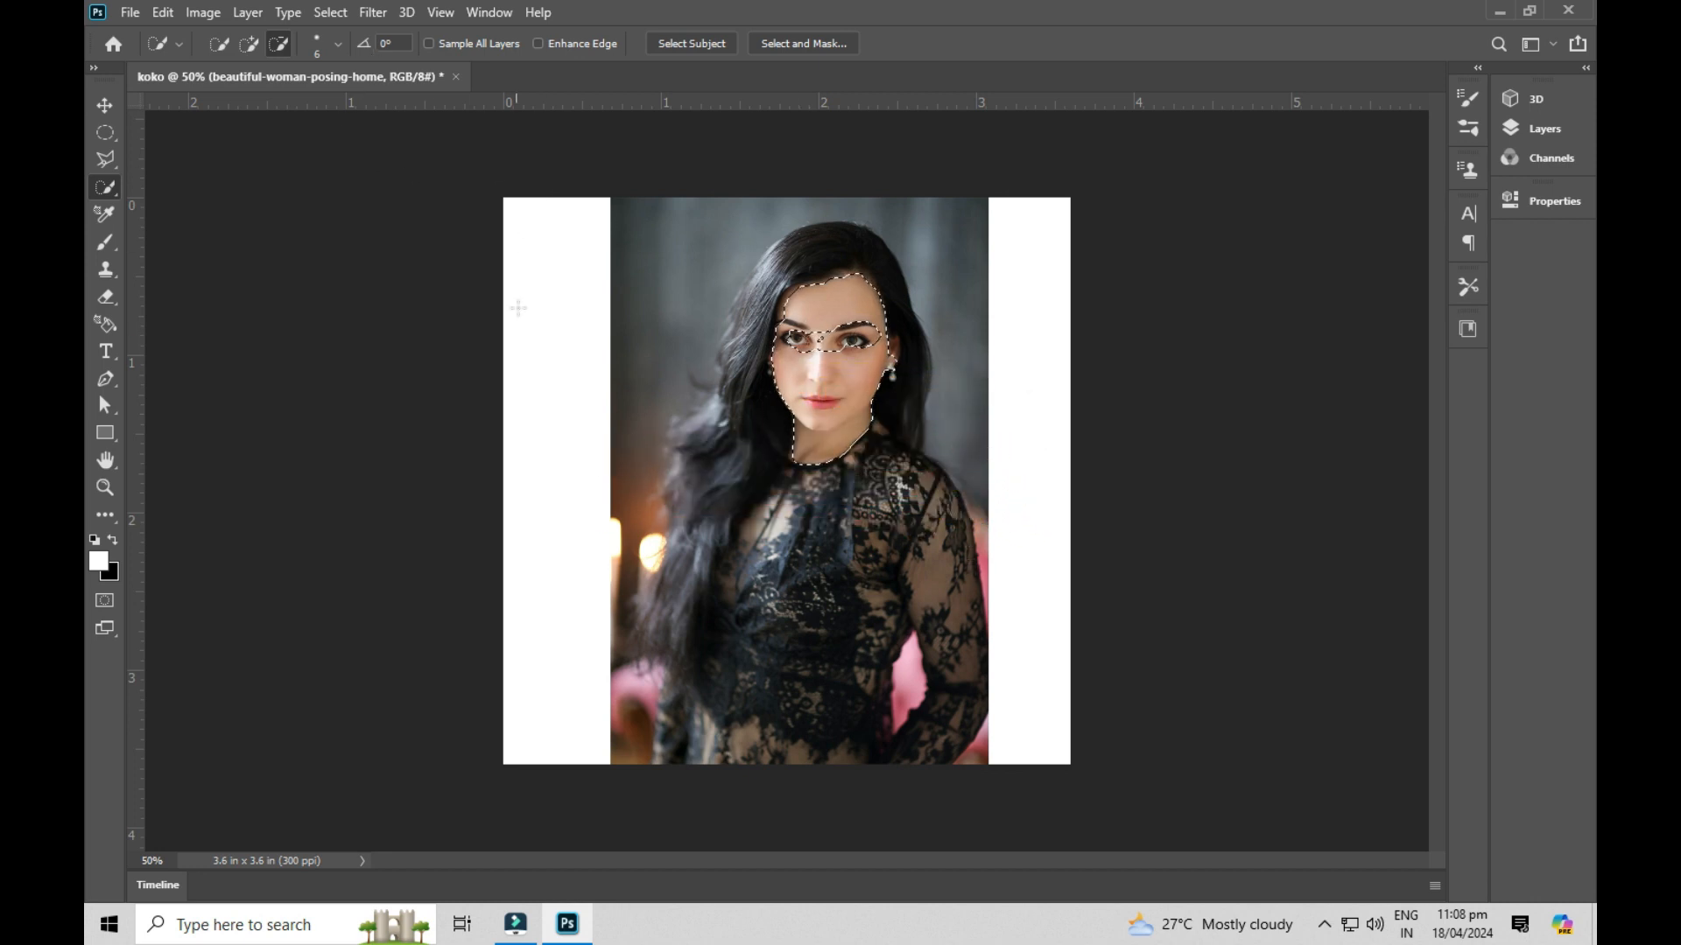
Copy the selected face and neck to a new layer, move and delete that copy, and shift the photo slightly left.
{"action": "right_click", "coordinate": [828, 351]}
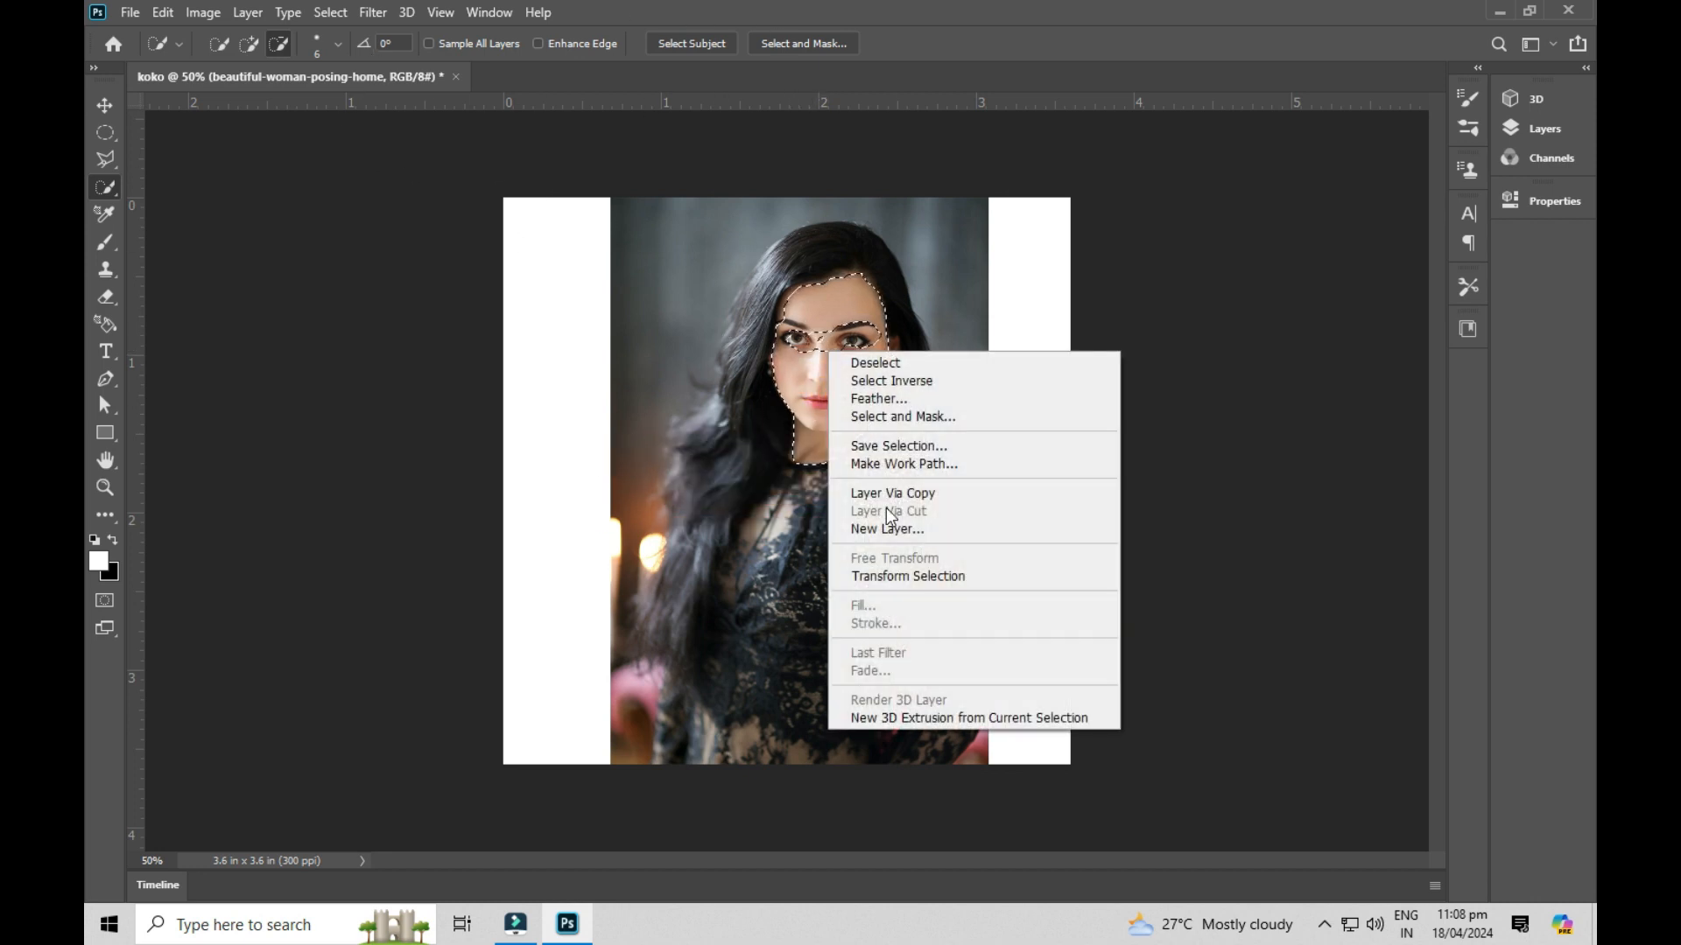
{"action": "left_click", "coordinate": [886, 492]}
{"action": "left_click", "coordinate": [104, 105]}
{"action": "left_click_drag", "start_coordinate": [799, 381], "coordinate": [949, 332]}
{"action": "key", "text": "Delete"}
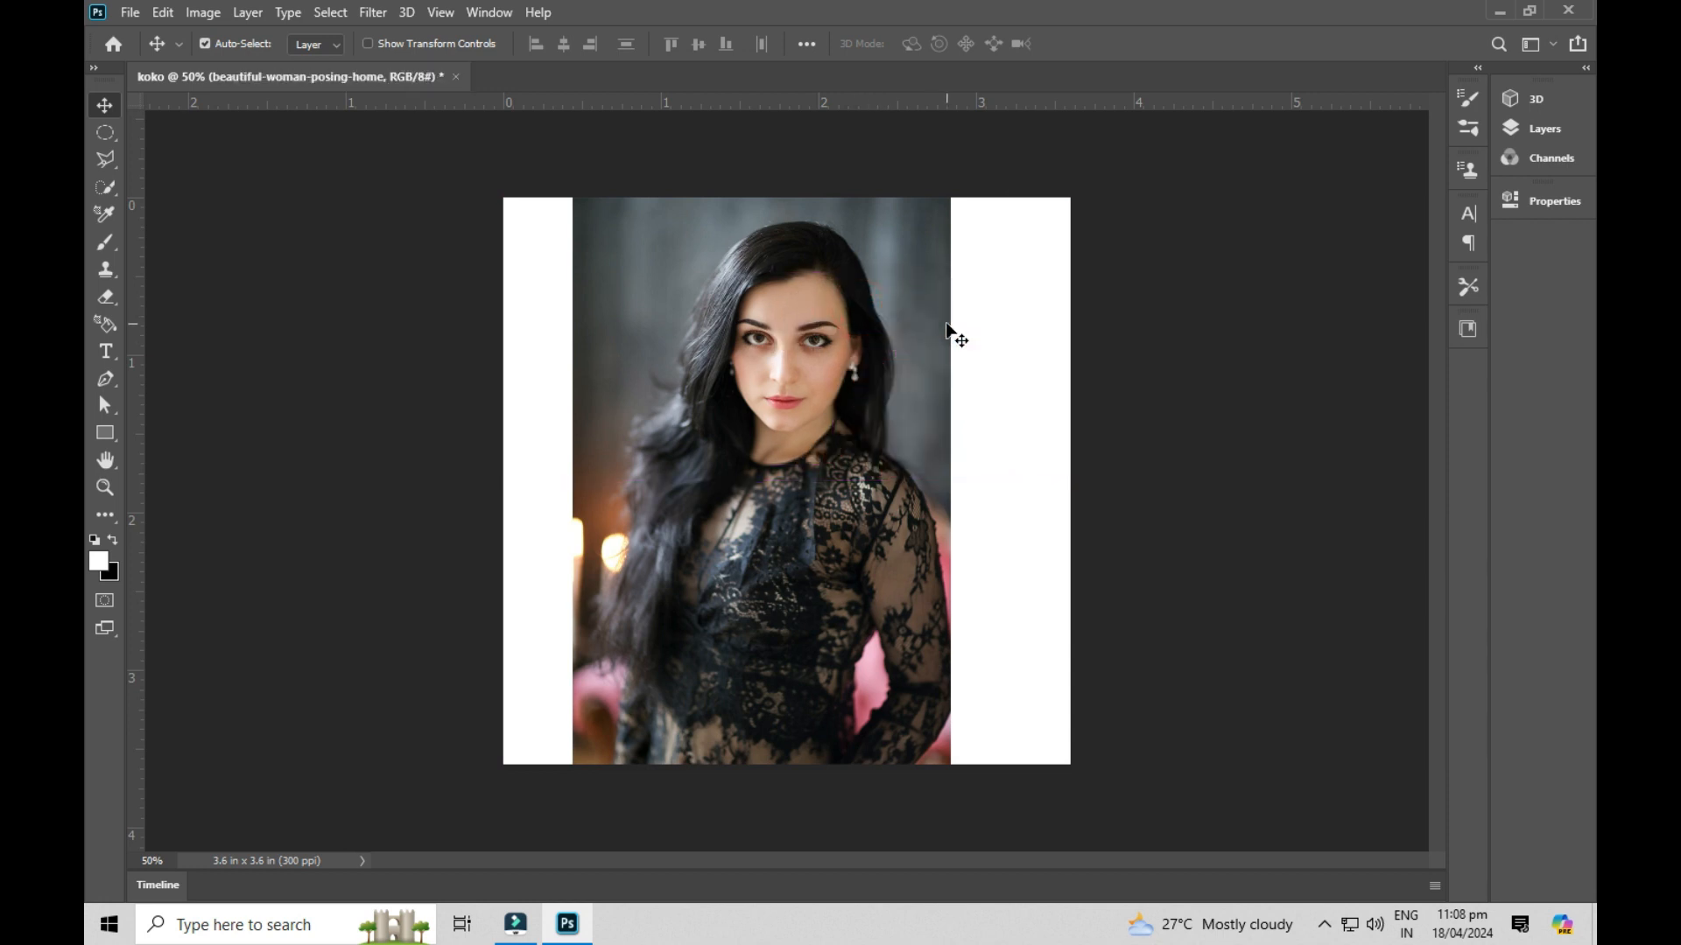
Sample the dark hair and the hair's outer edge with the Magic Wand tool at tolerance 32, and select the woman's facial skin.
{"action": "left_click", "coordinate": [98, 194]}
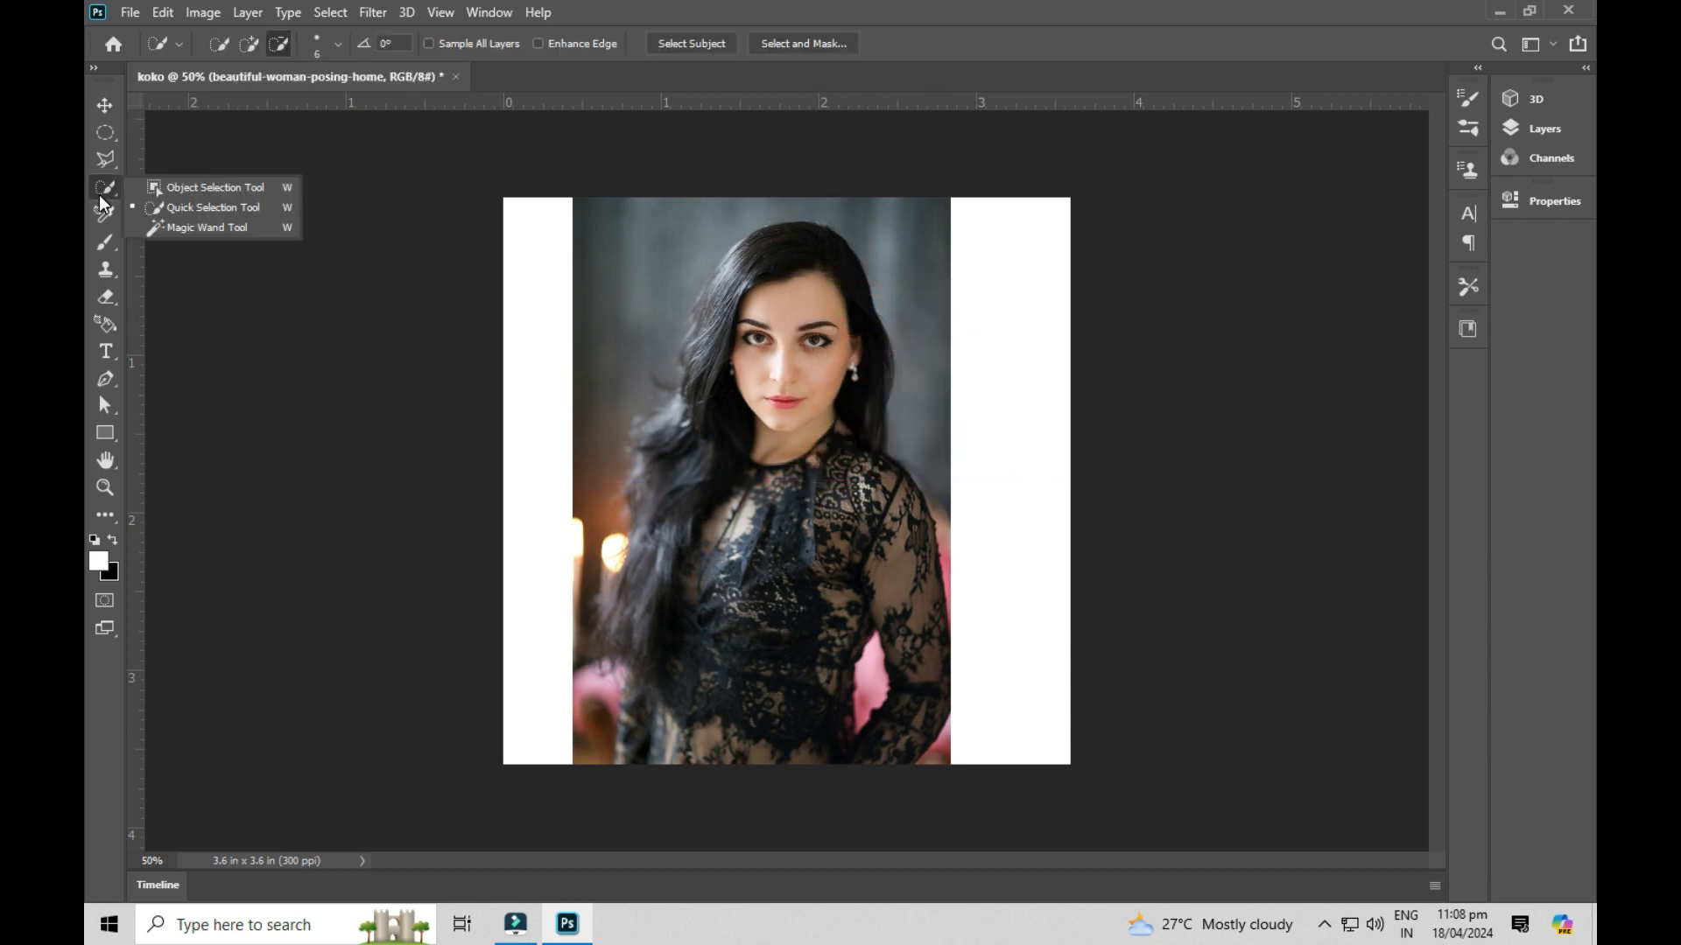
{"action": "left_click", "coordinate": [182, 226]}
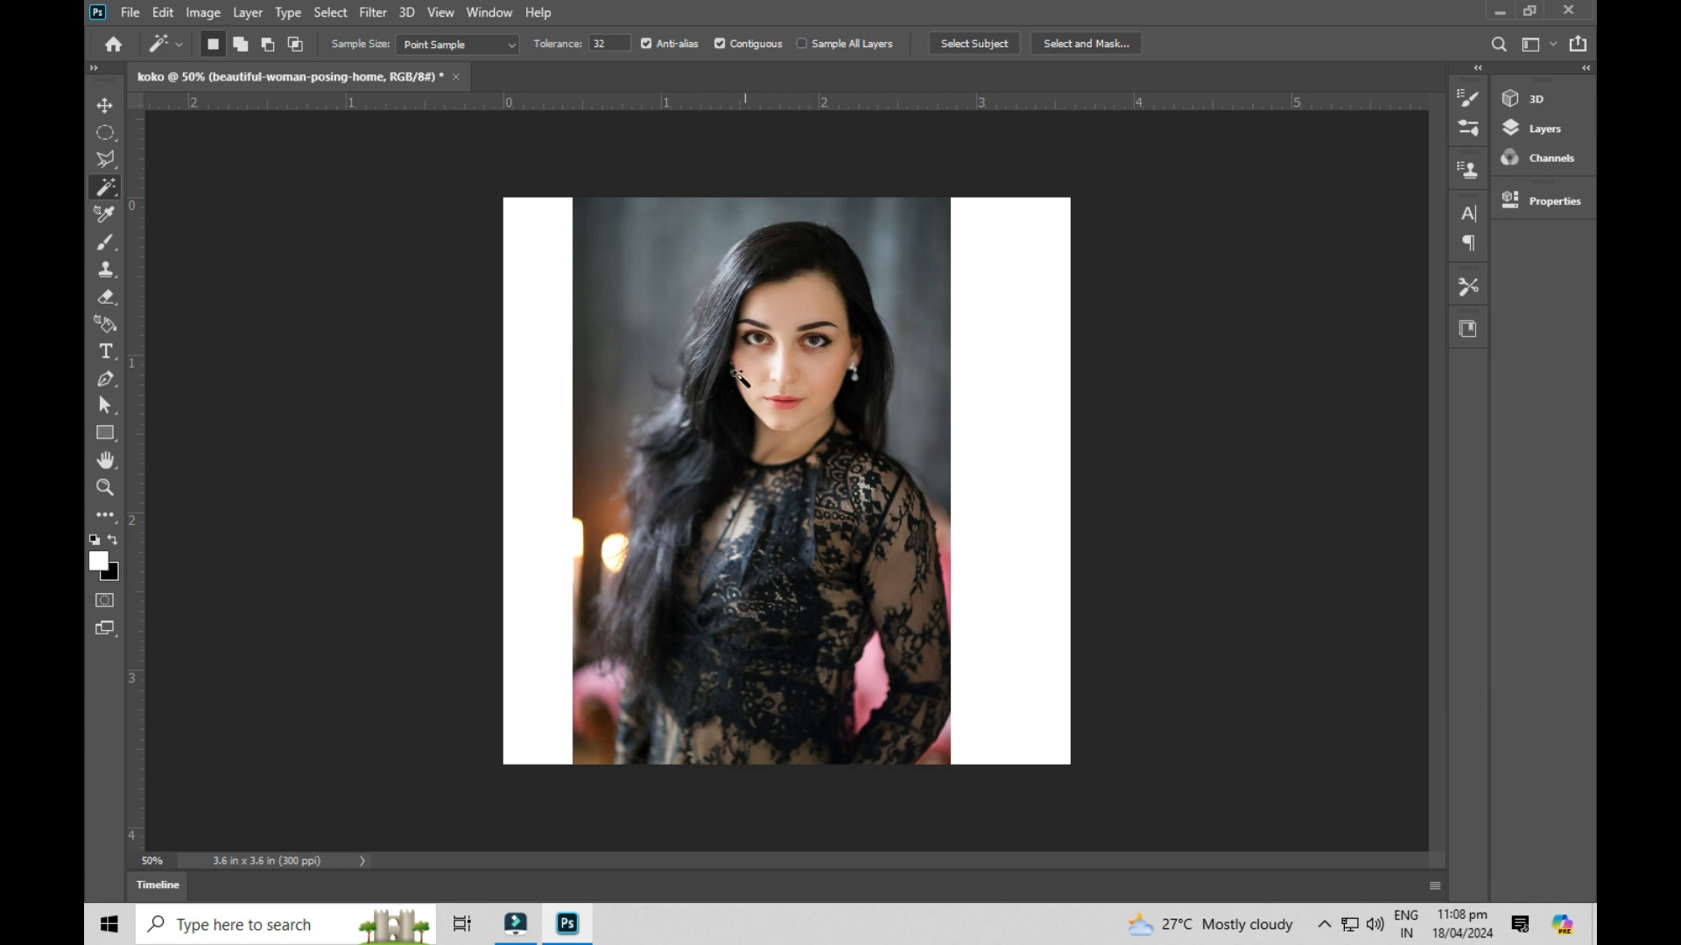
{"action": "left_click", "coordinate": [793, 251]}
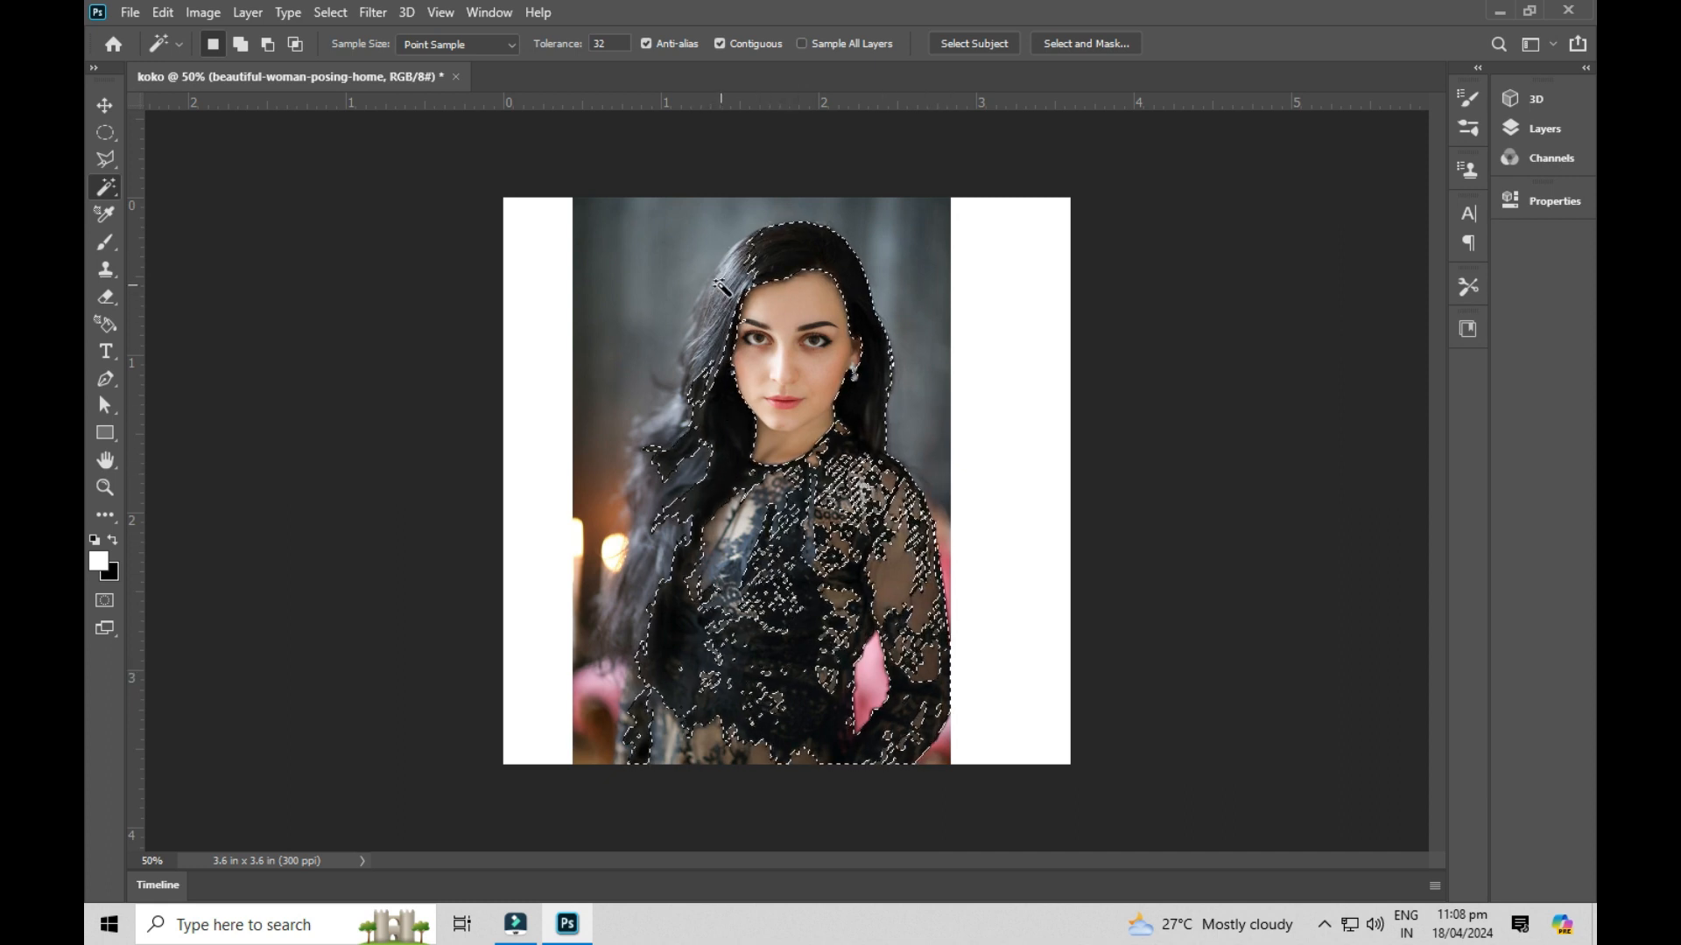
{"action": "left_click", "coordinate": [728, 269]}
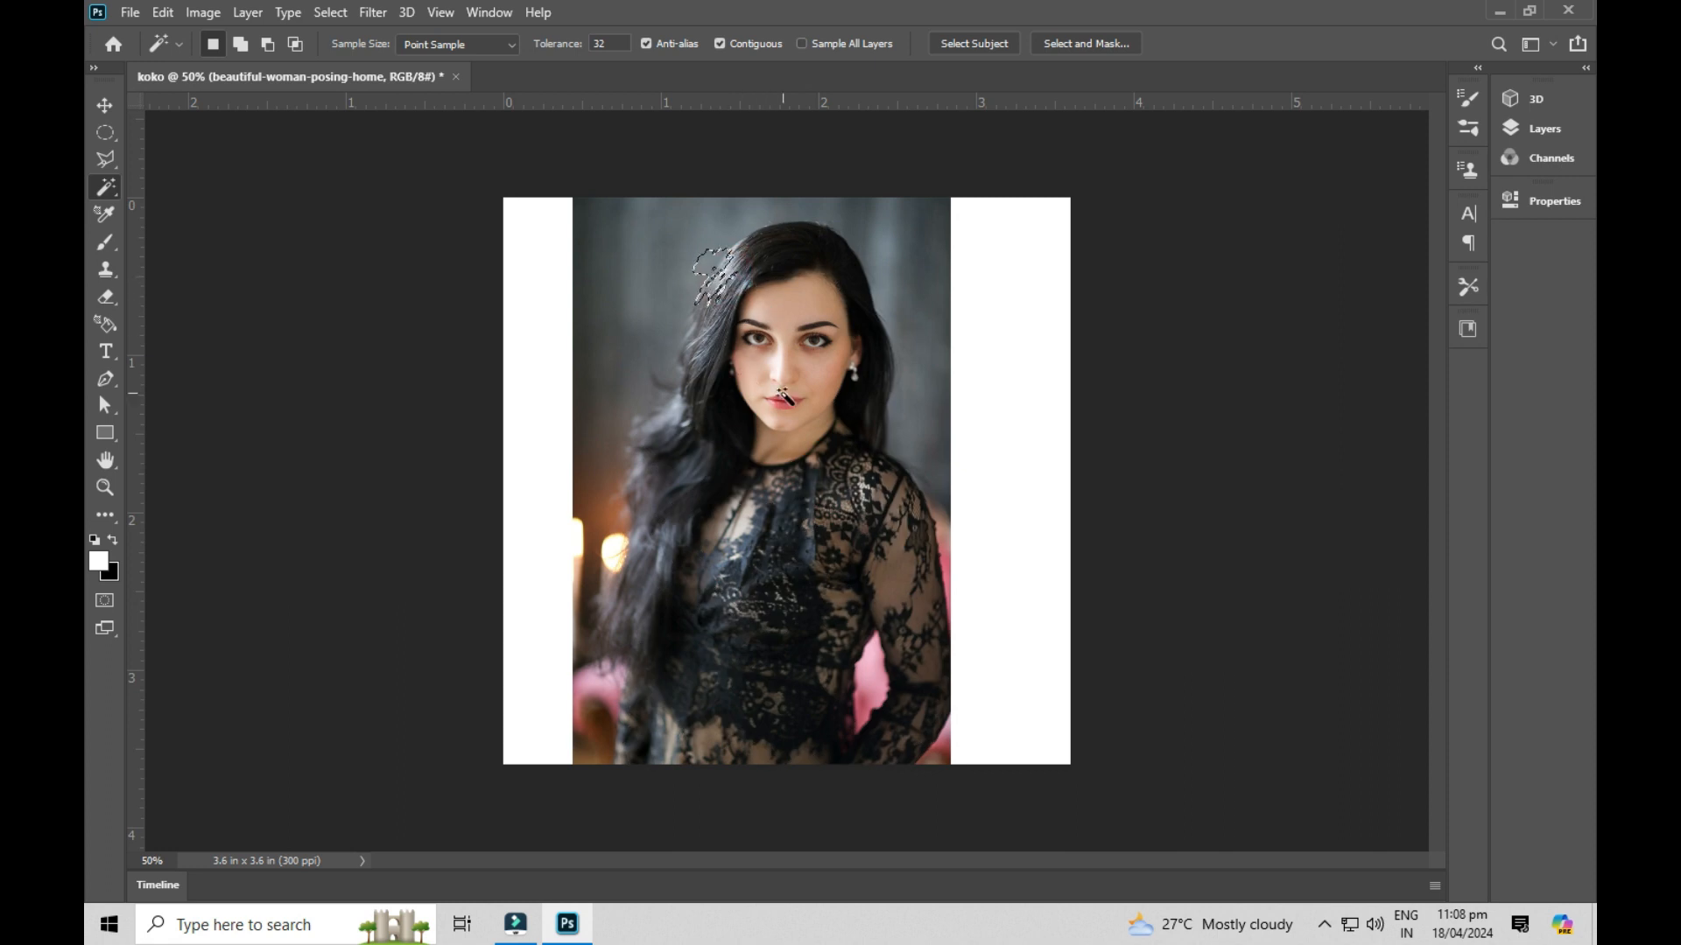
{"action": "left_click", "coordinate": [793, 313]}
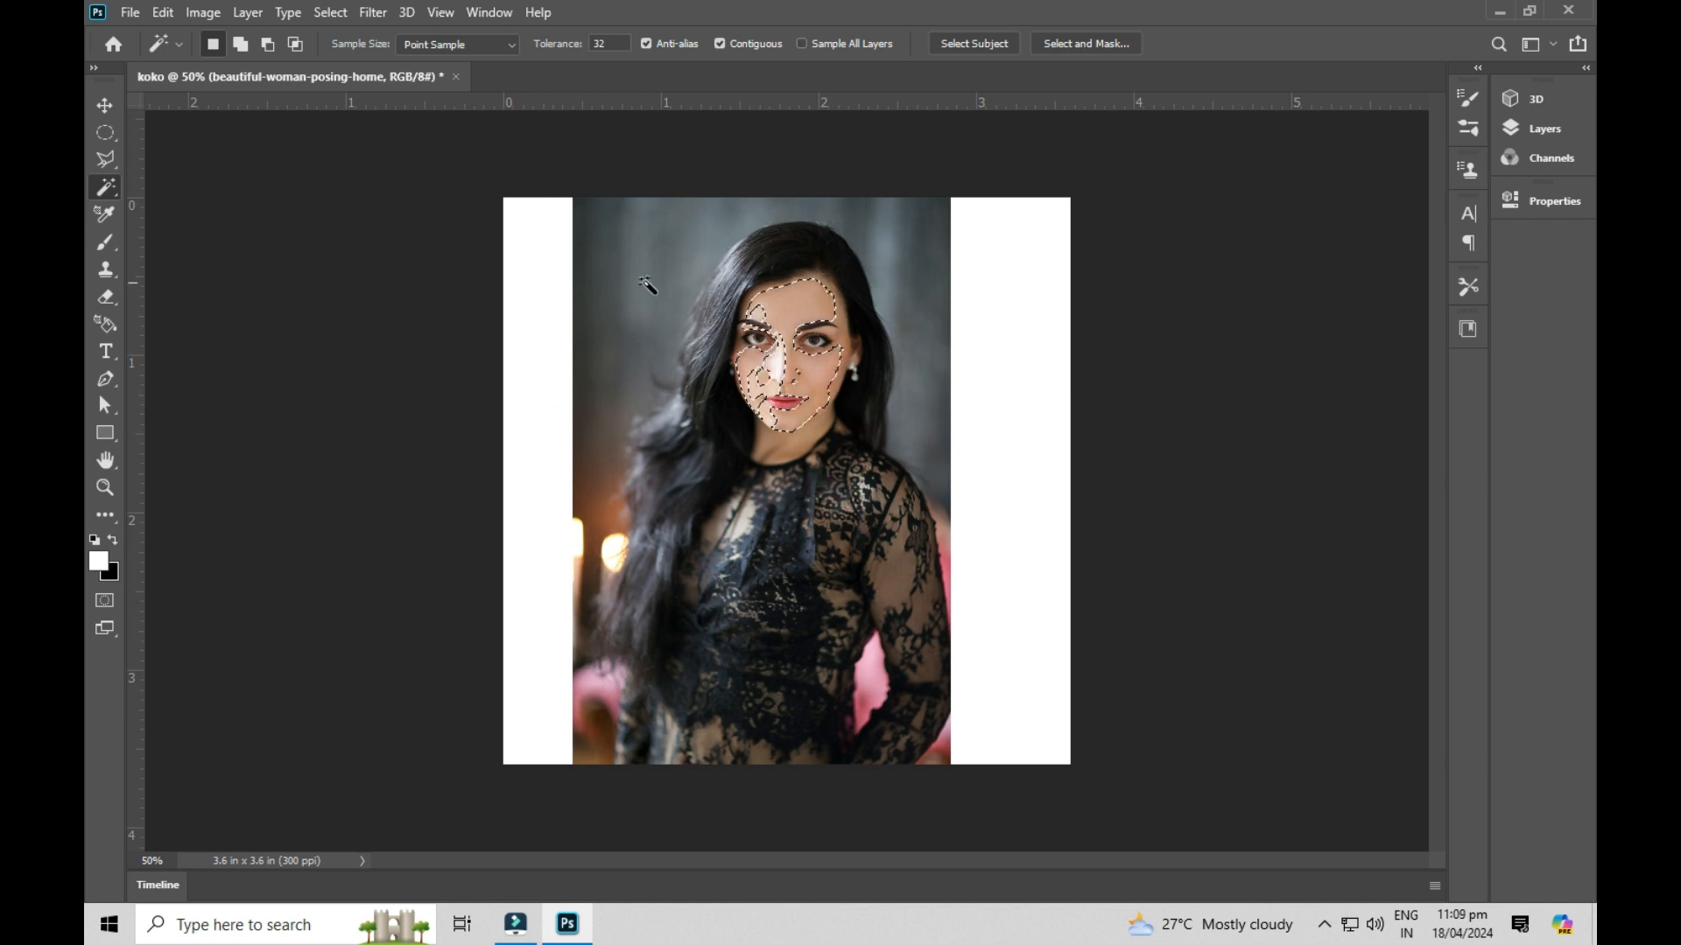
Review the available object, quick and wand selection tools, and switch to the Move tool.
{"action": "right_click", "coordinate": [105, 186]}
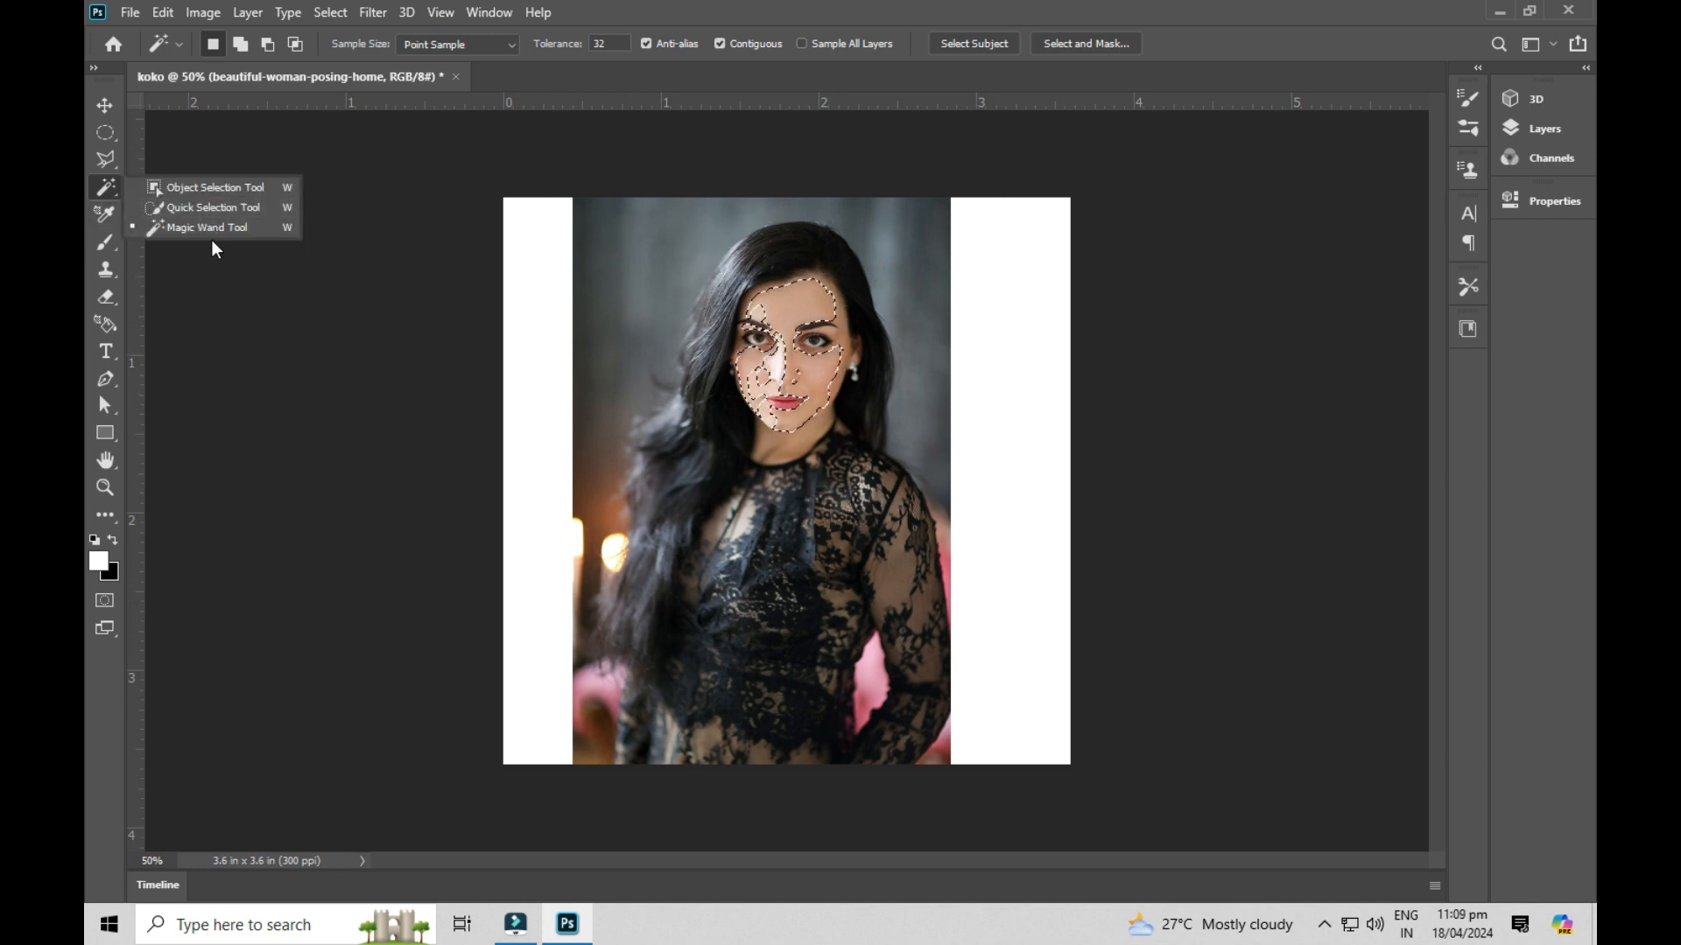
{"action": "left_click", "coordinate": [93, 191]}
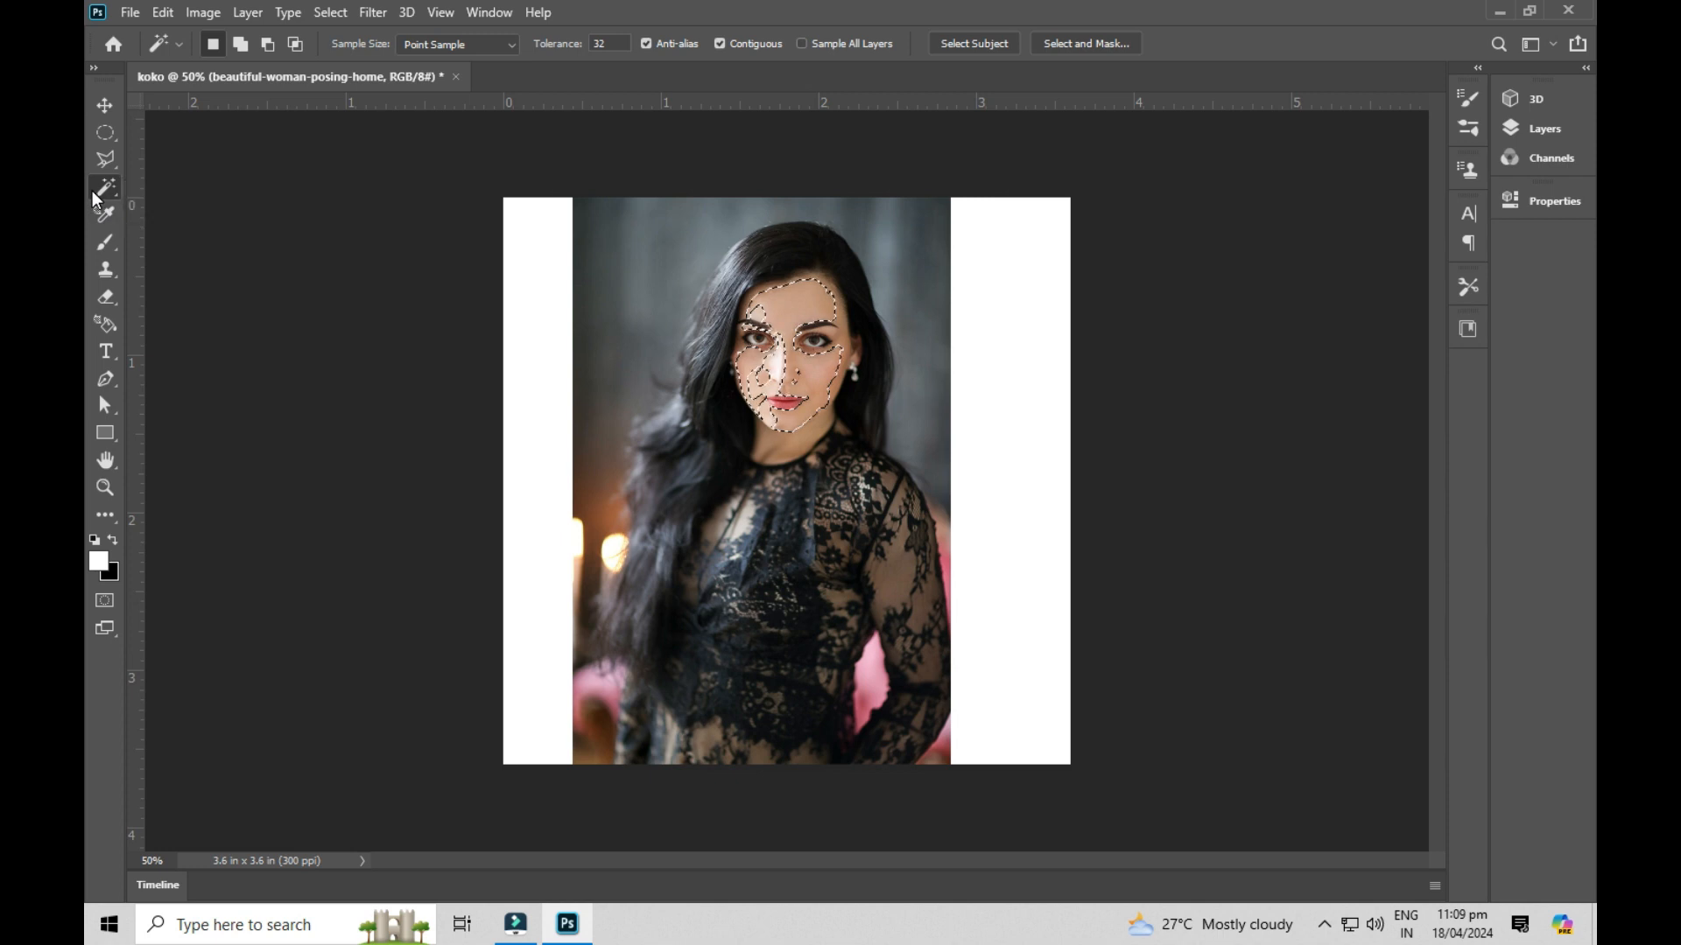
{"action": "left_click", "coordinate": [104, 105]}
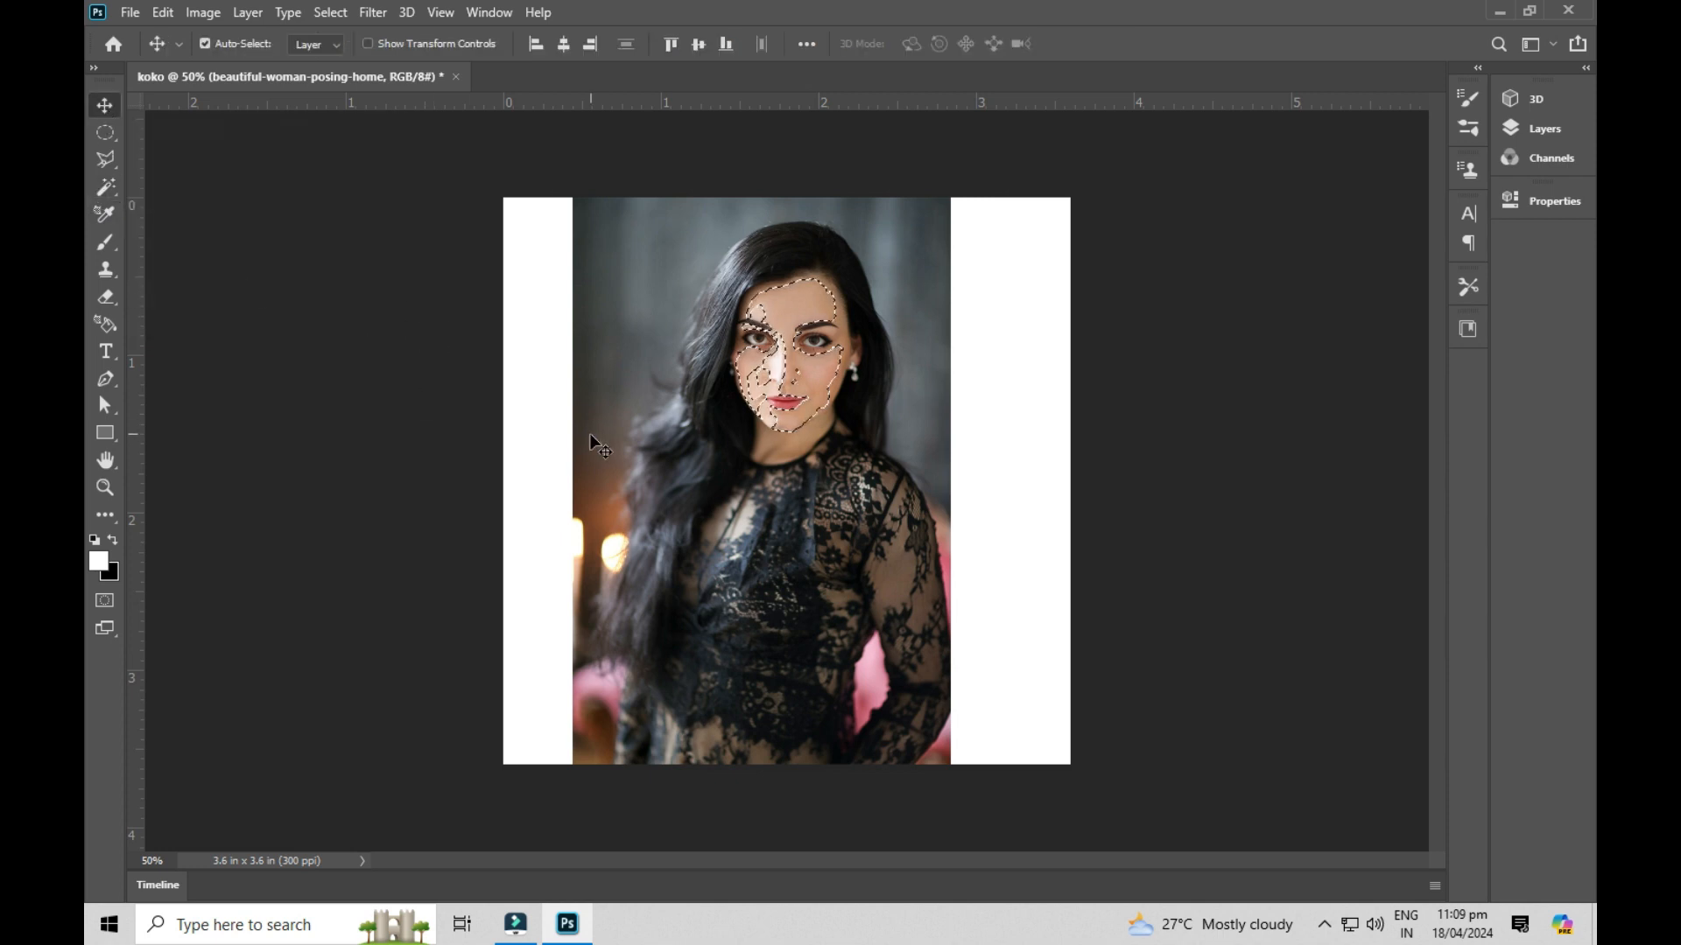